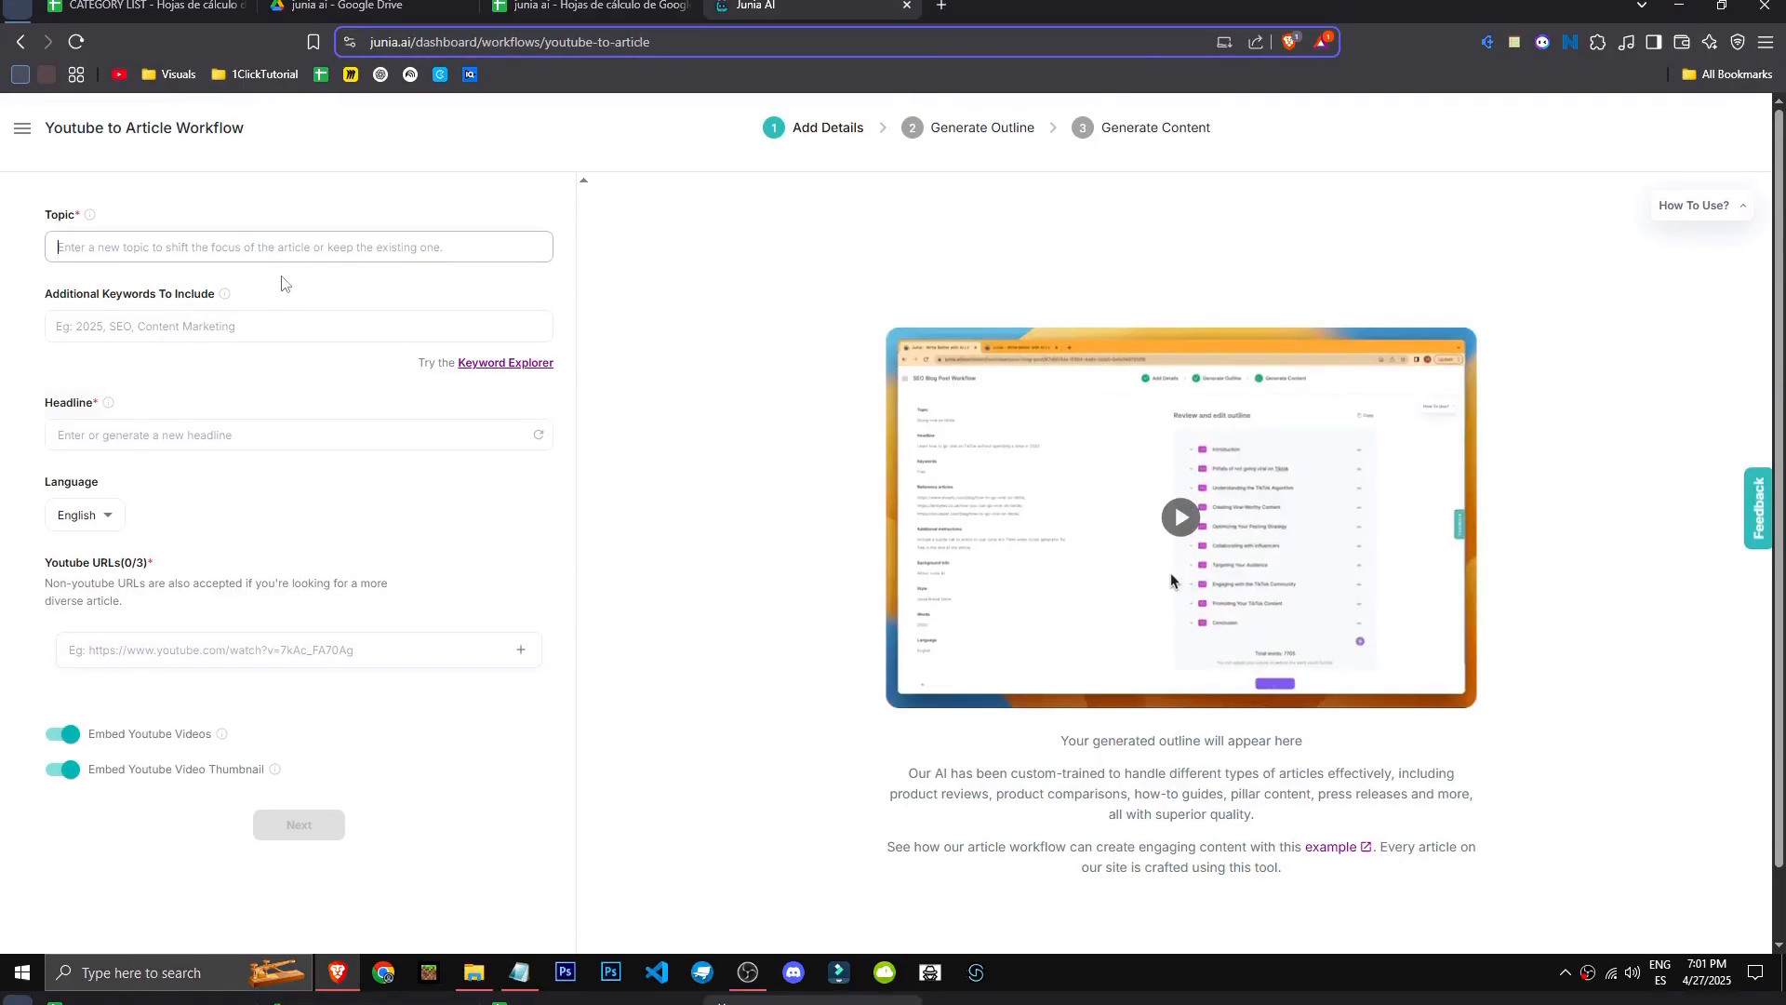
click(371, 661)
text(https://www.youtube.com/watch?v=i1UpTIsmjzE)
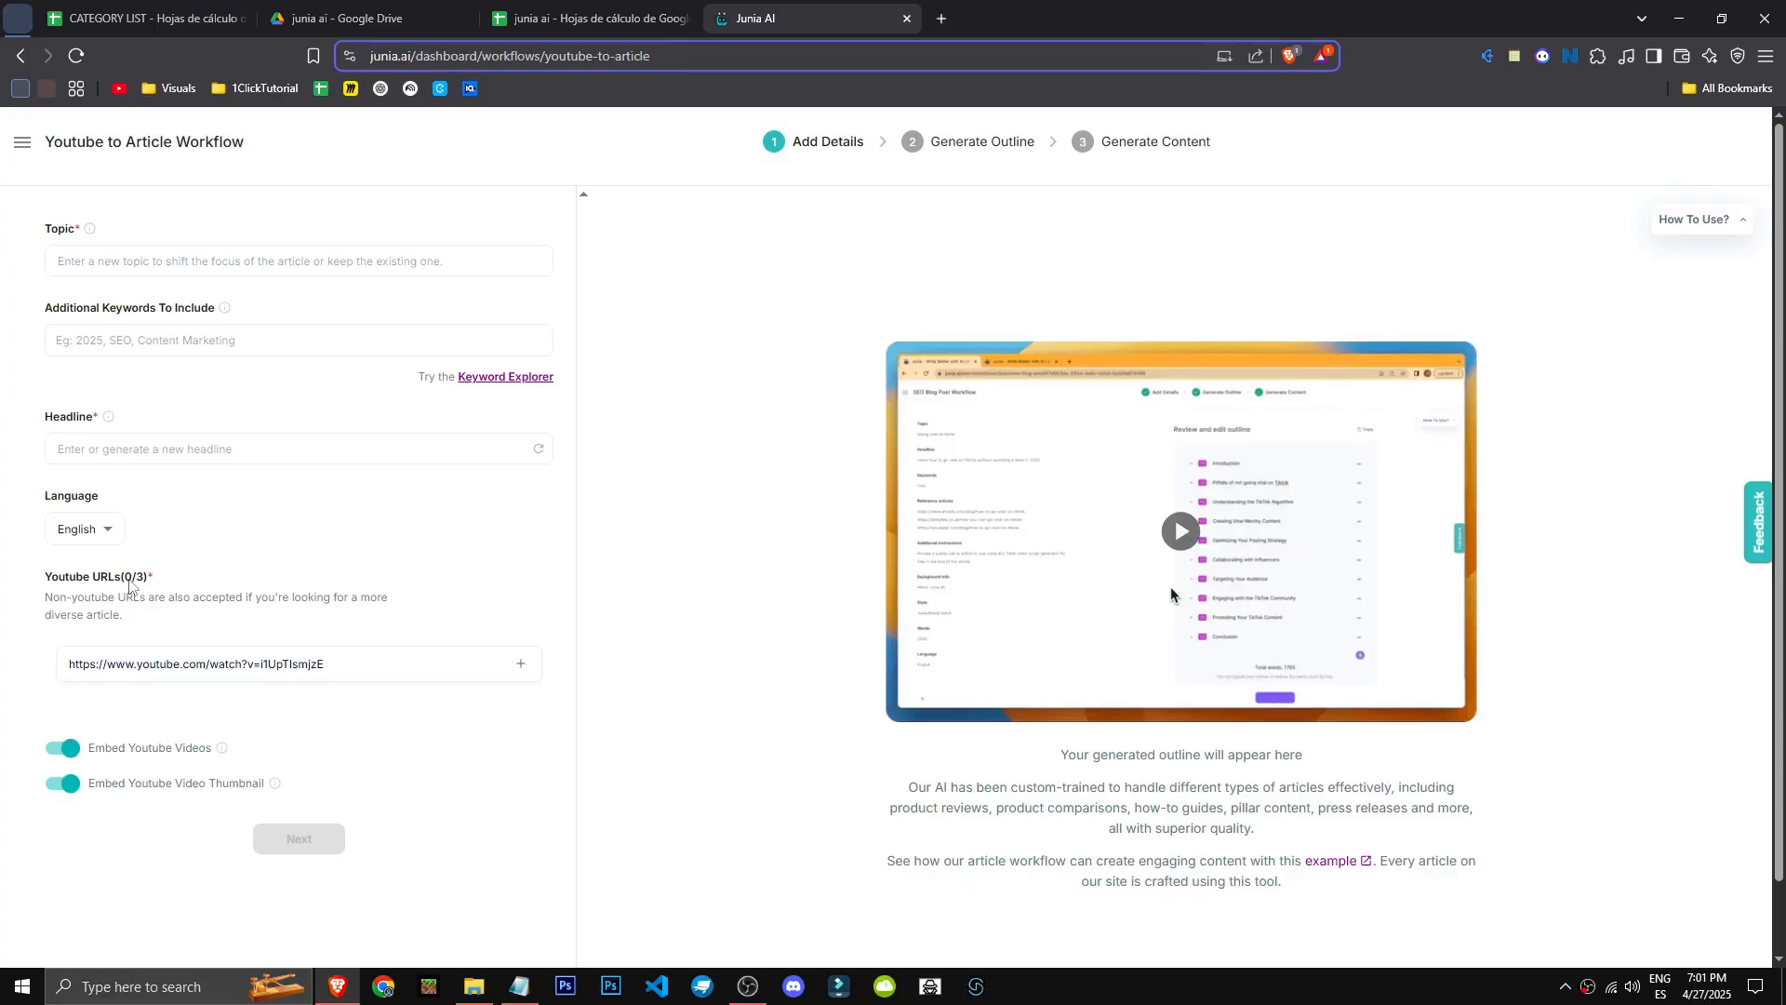
click(107, 532)
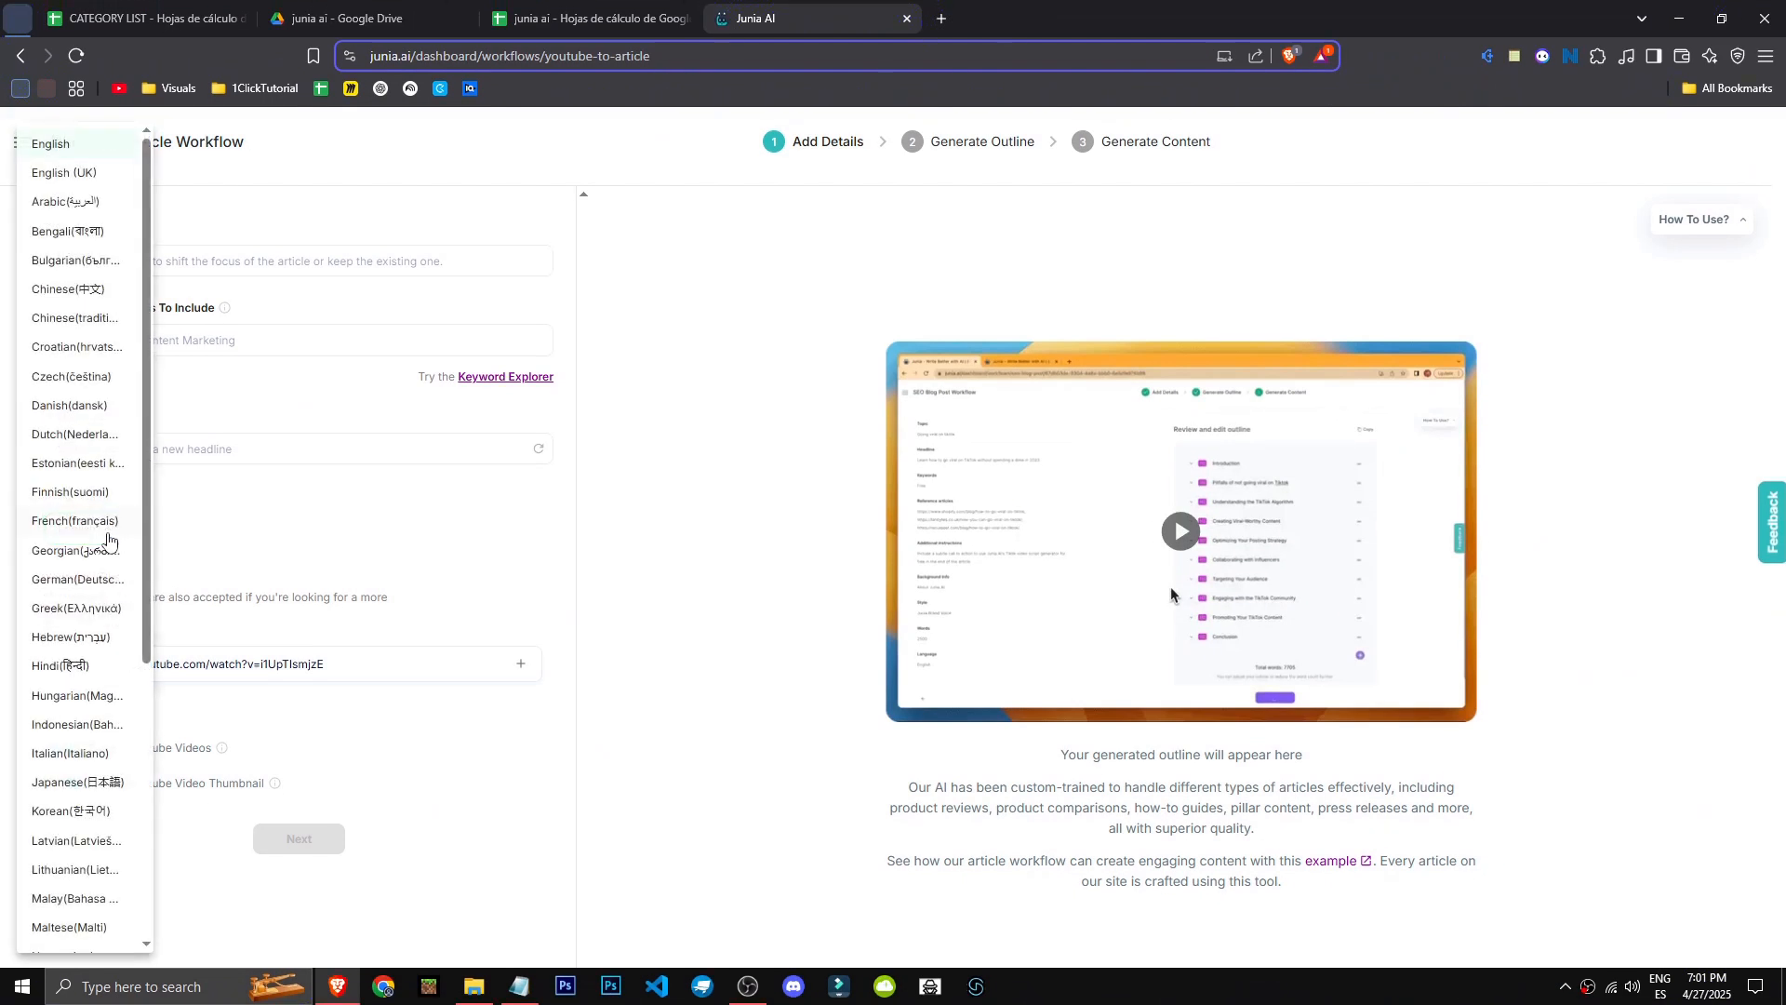
click(226, 567)
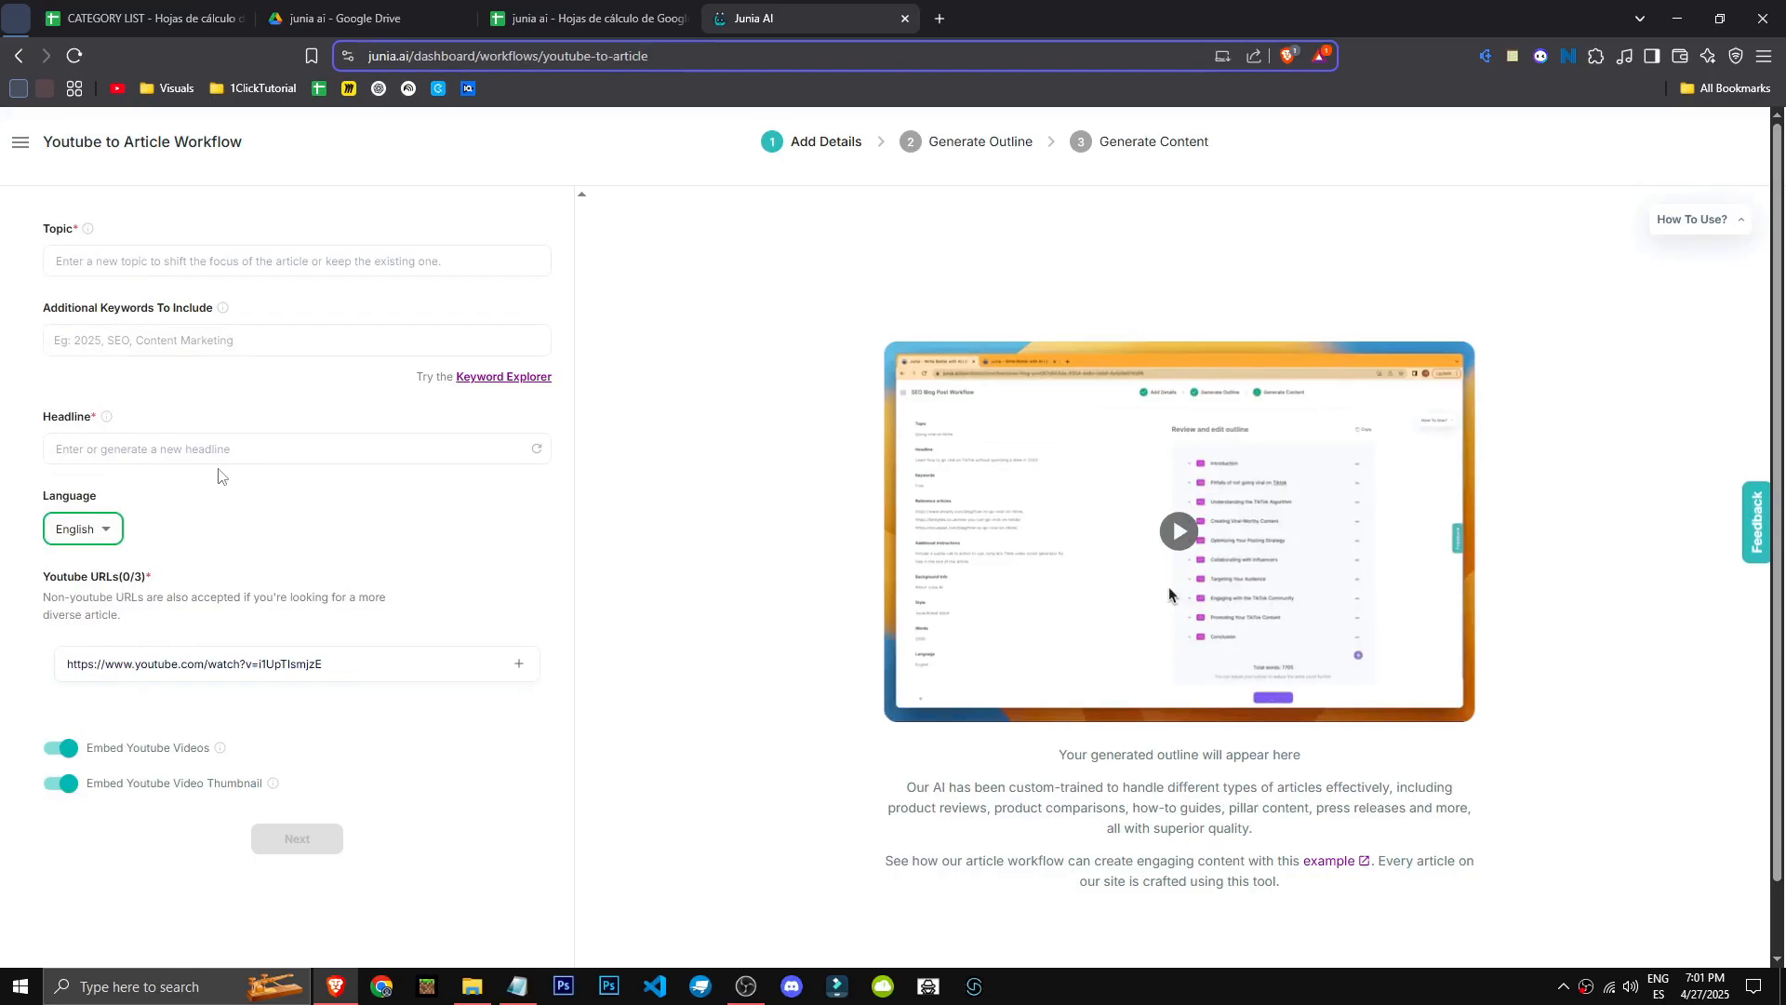
Set the article topic to "Guía completa de clockify" and the headline to "Clockify".
click(170, 261)
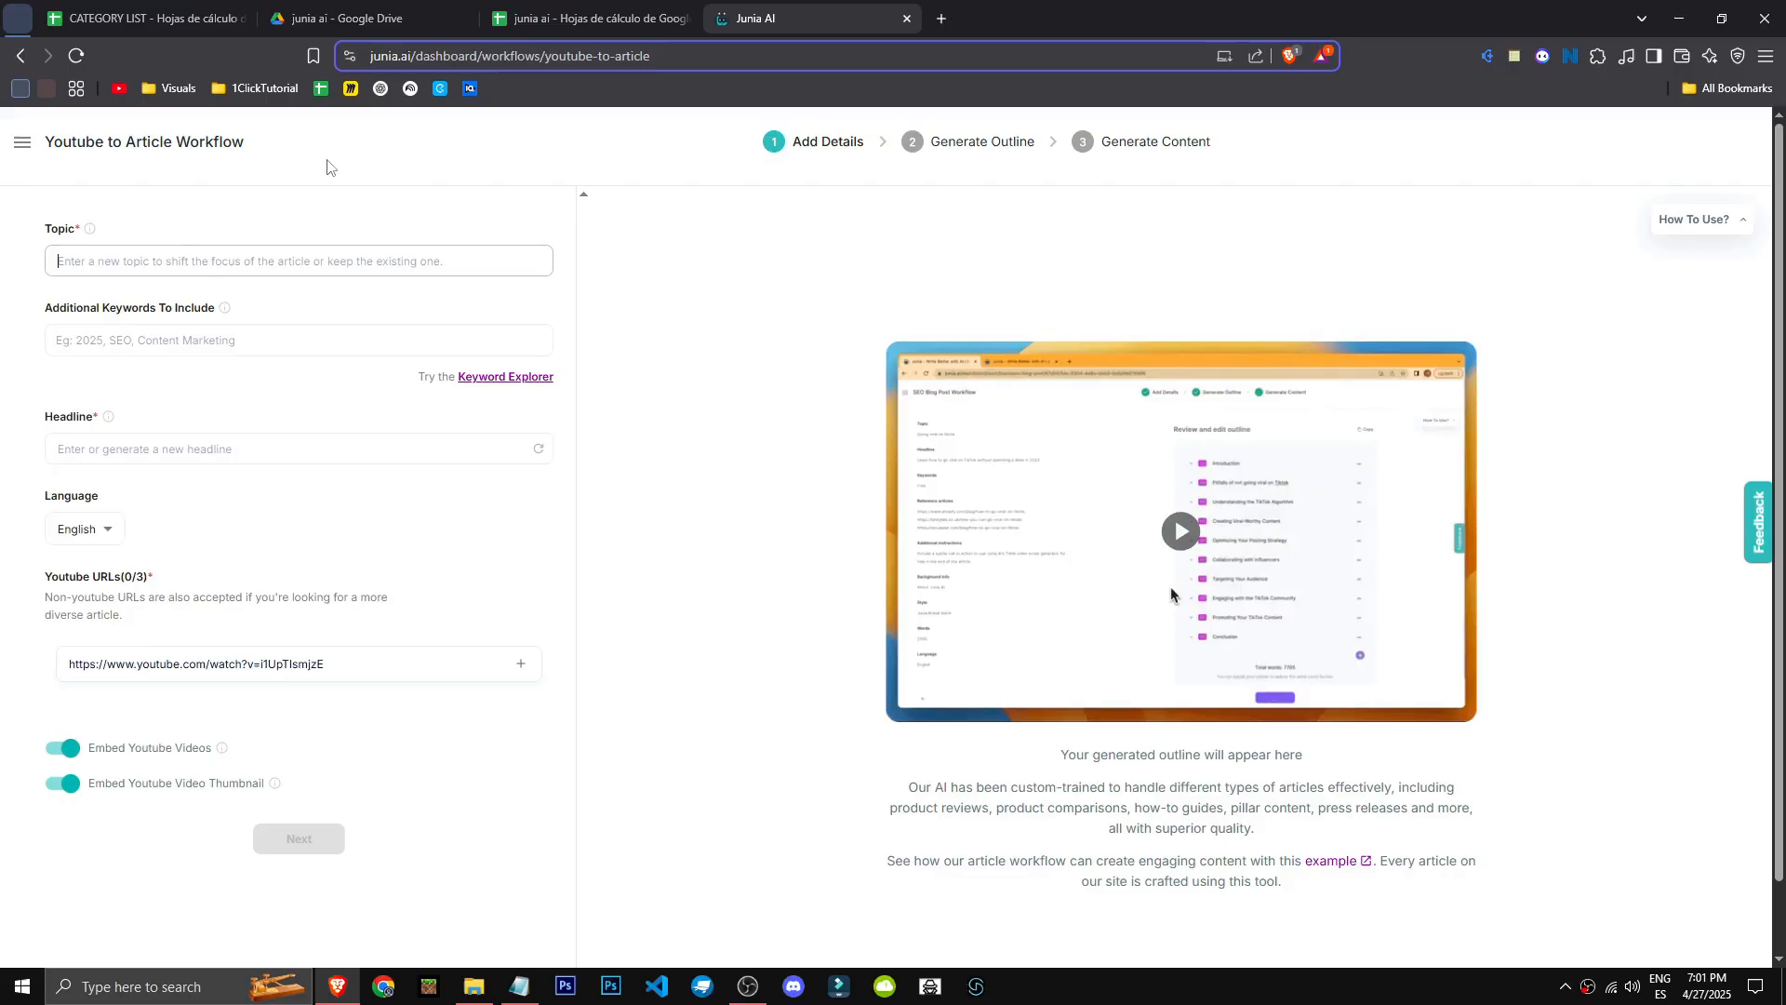
text(Guía completa de clockify)
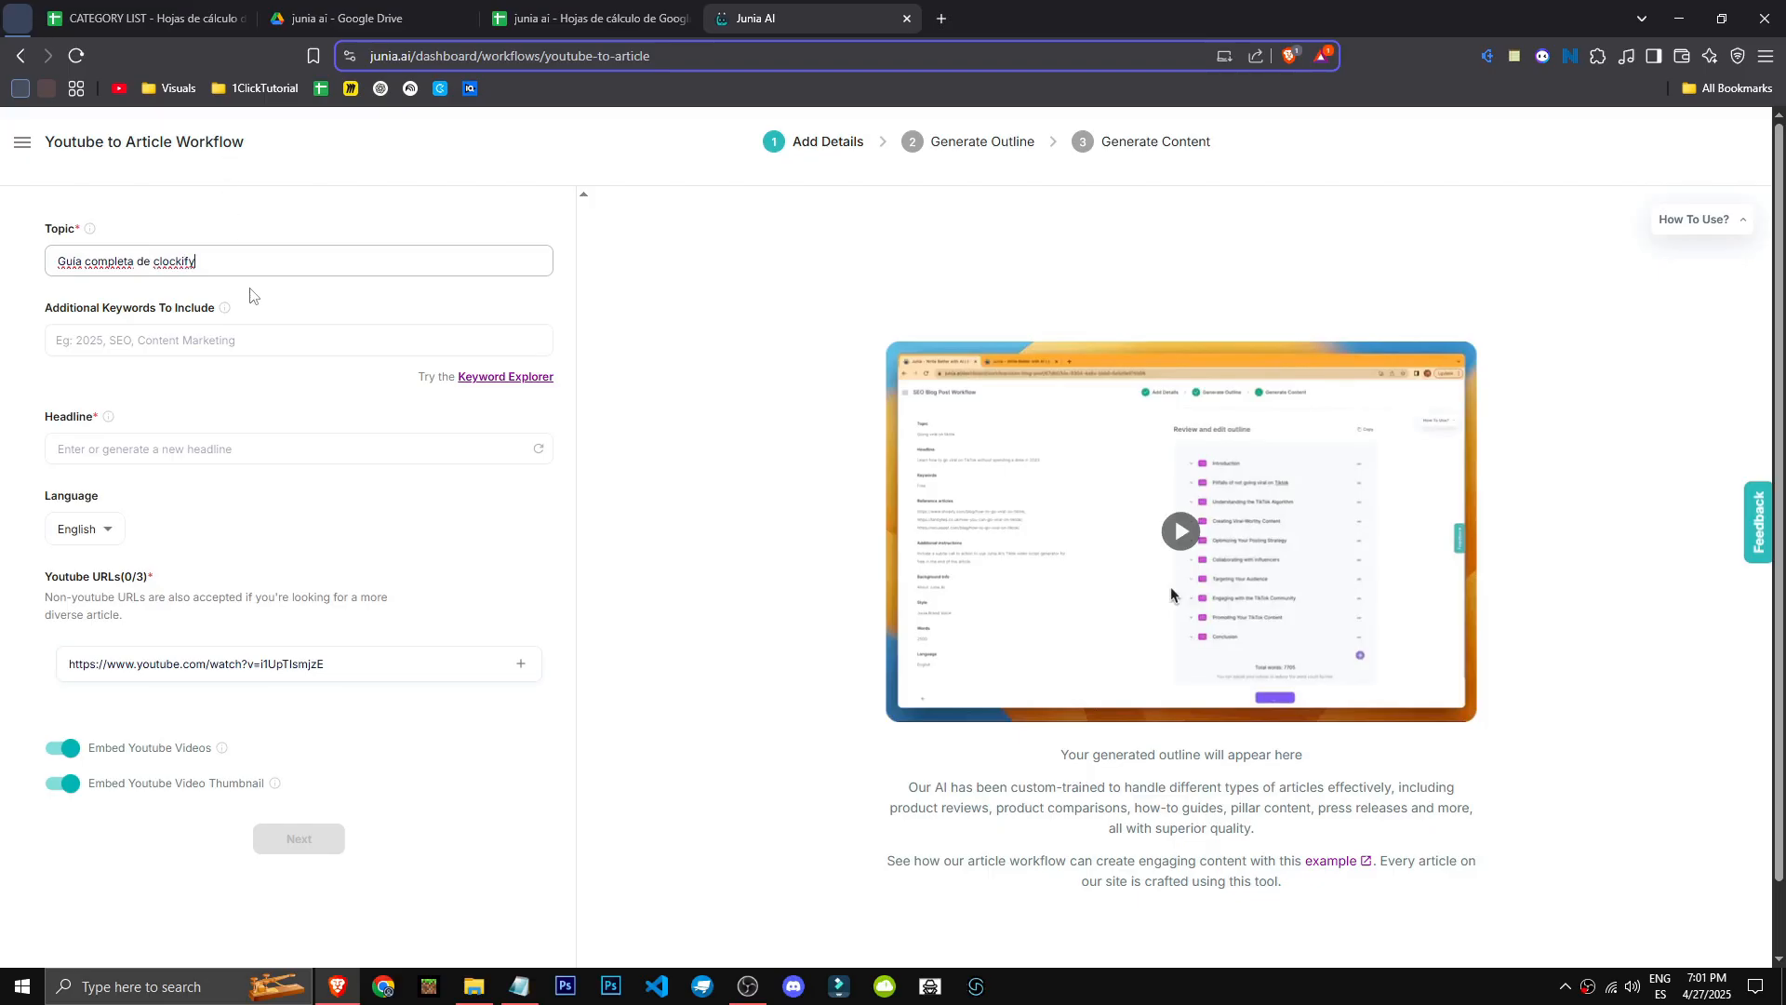
click(40, 403)
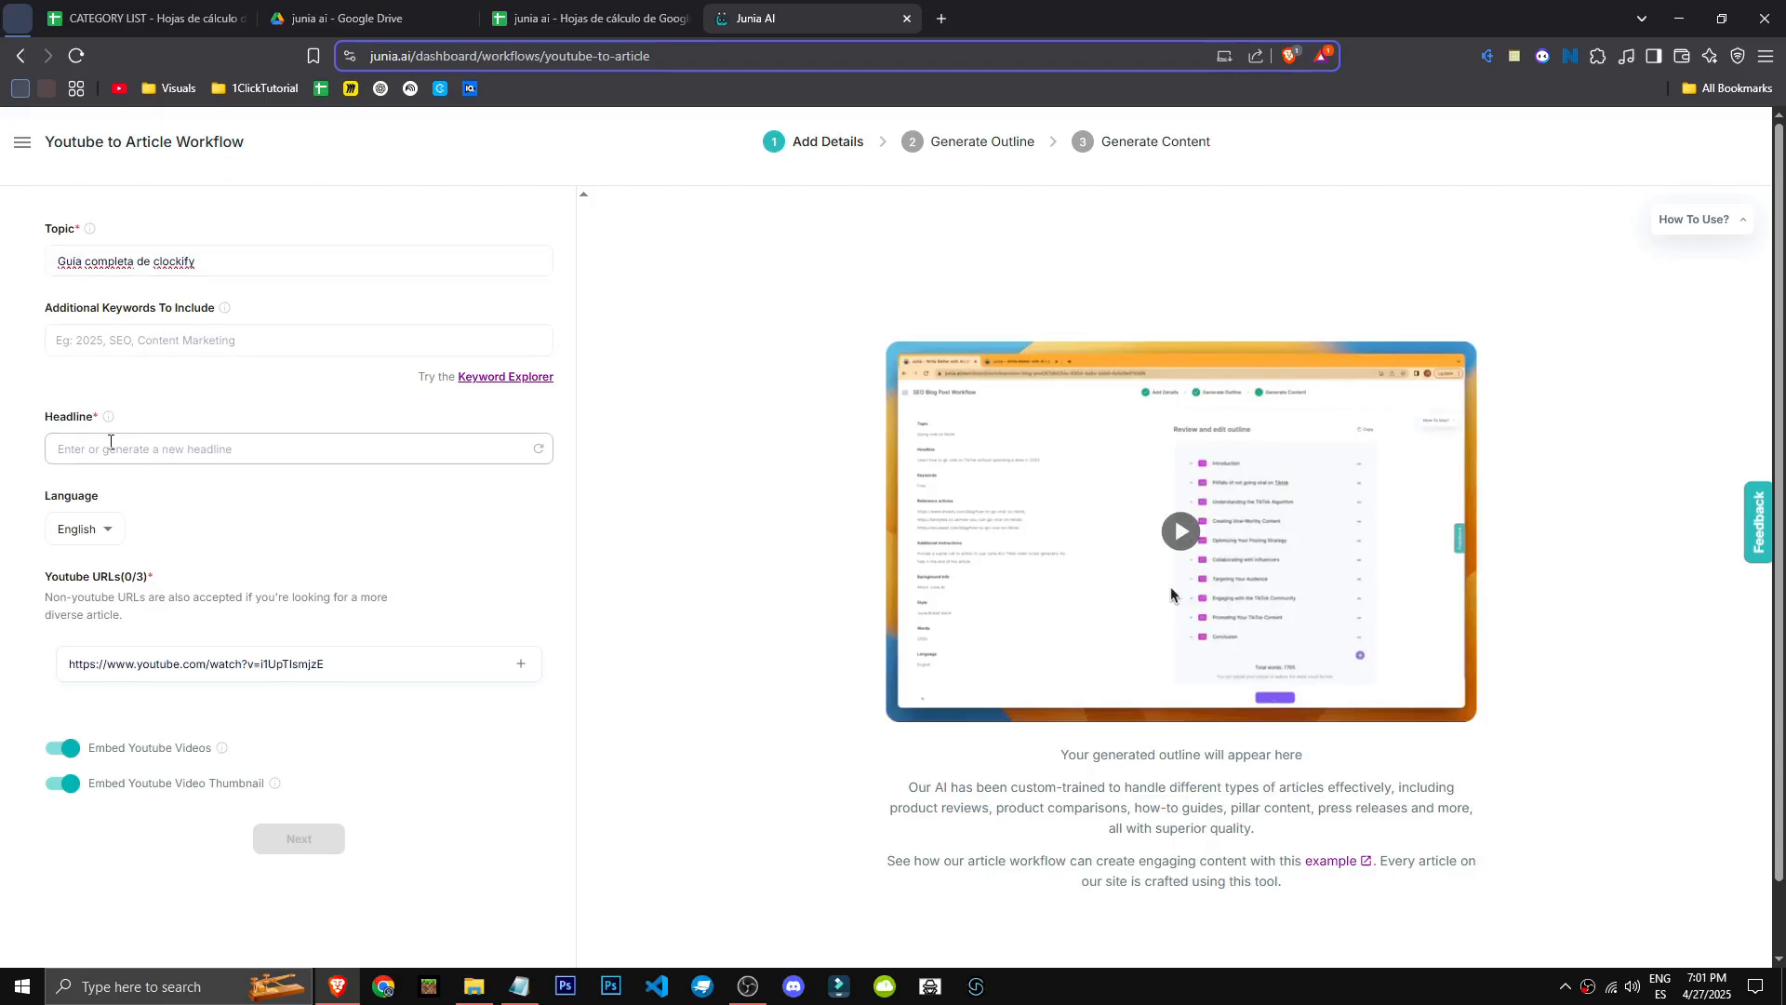
click(255, 448)
text(C)
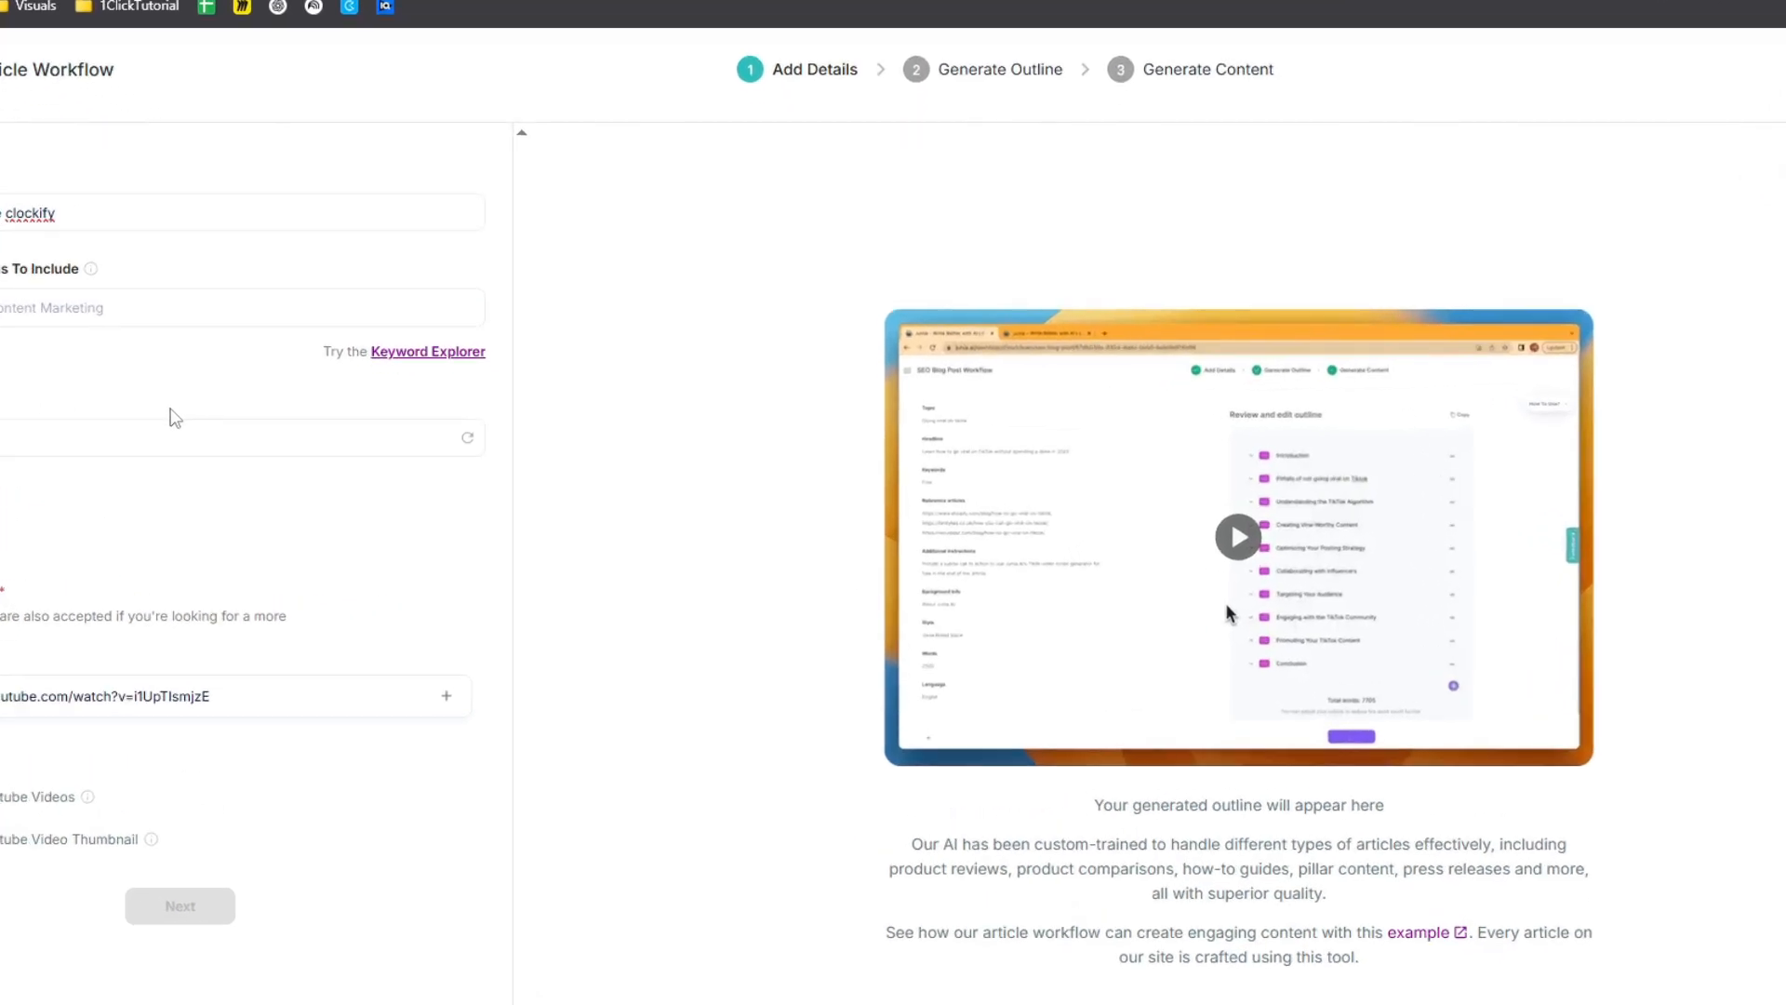
Add the entered YouTube URL to the article's sources and continue to the outline settings.
scroll(220, 551, down, 1)
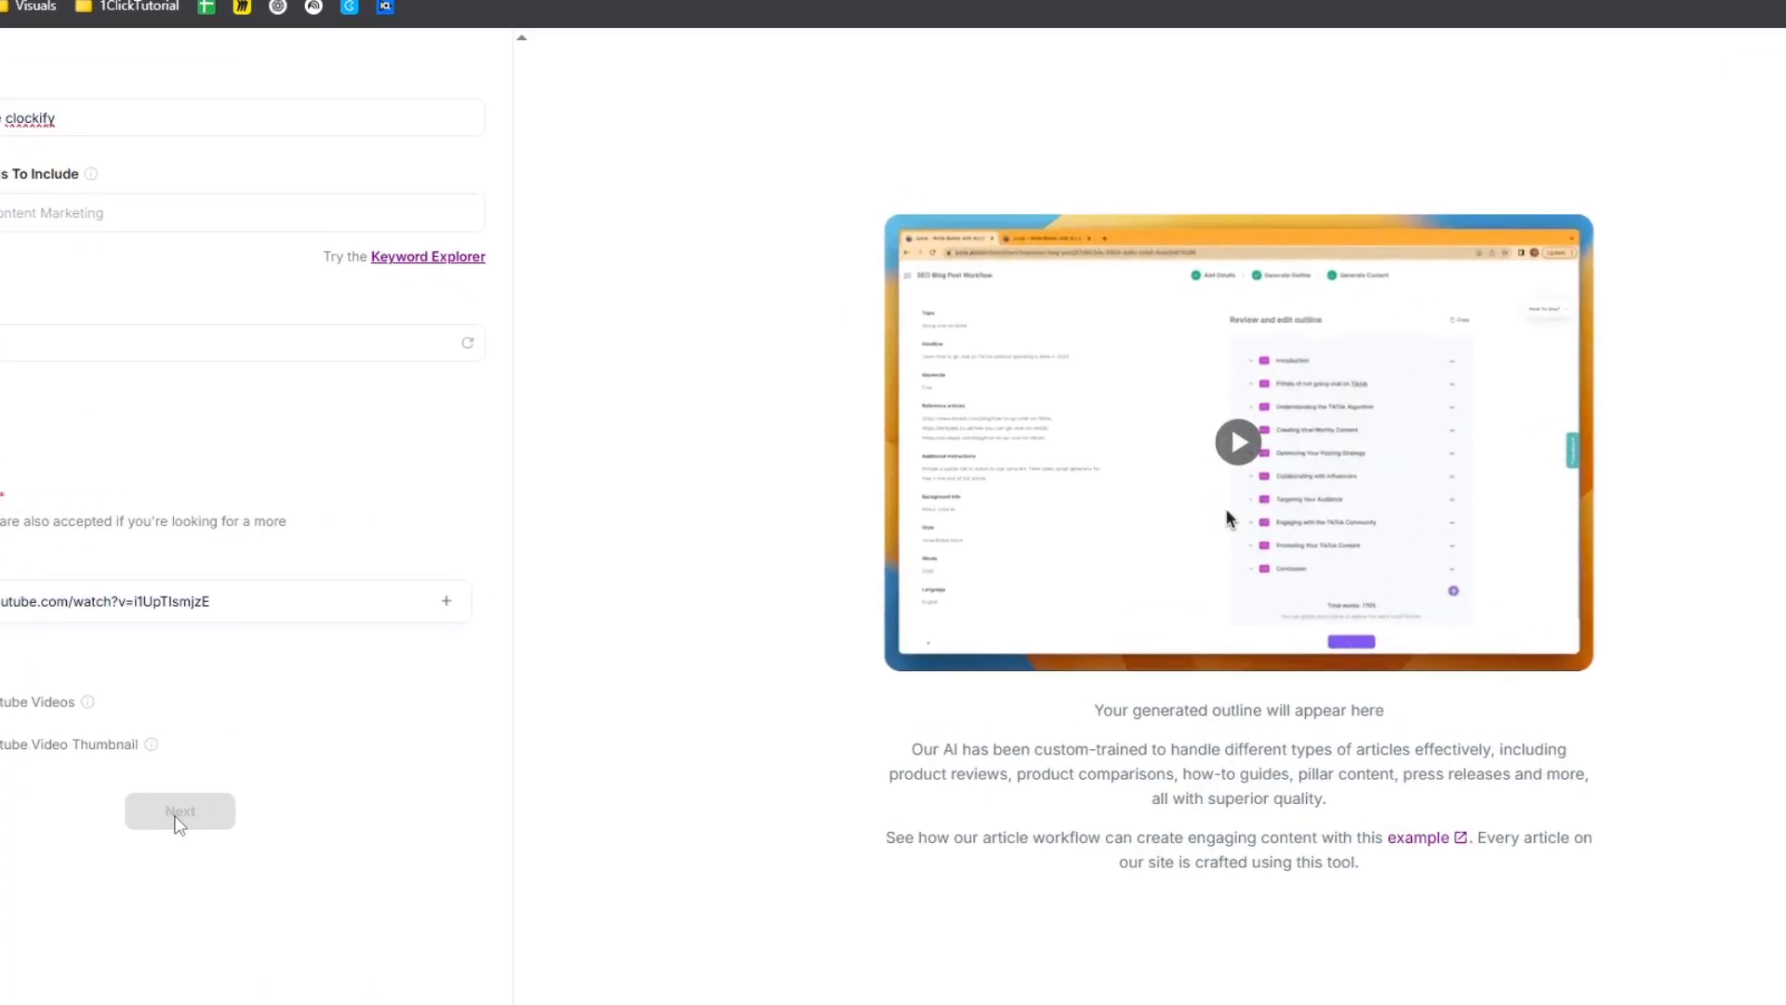
click(446, 603)
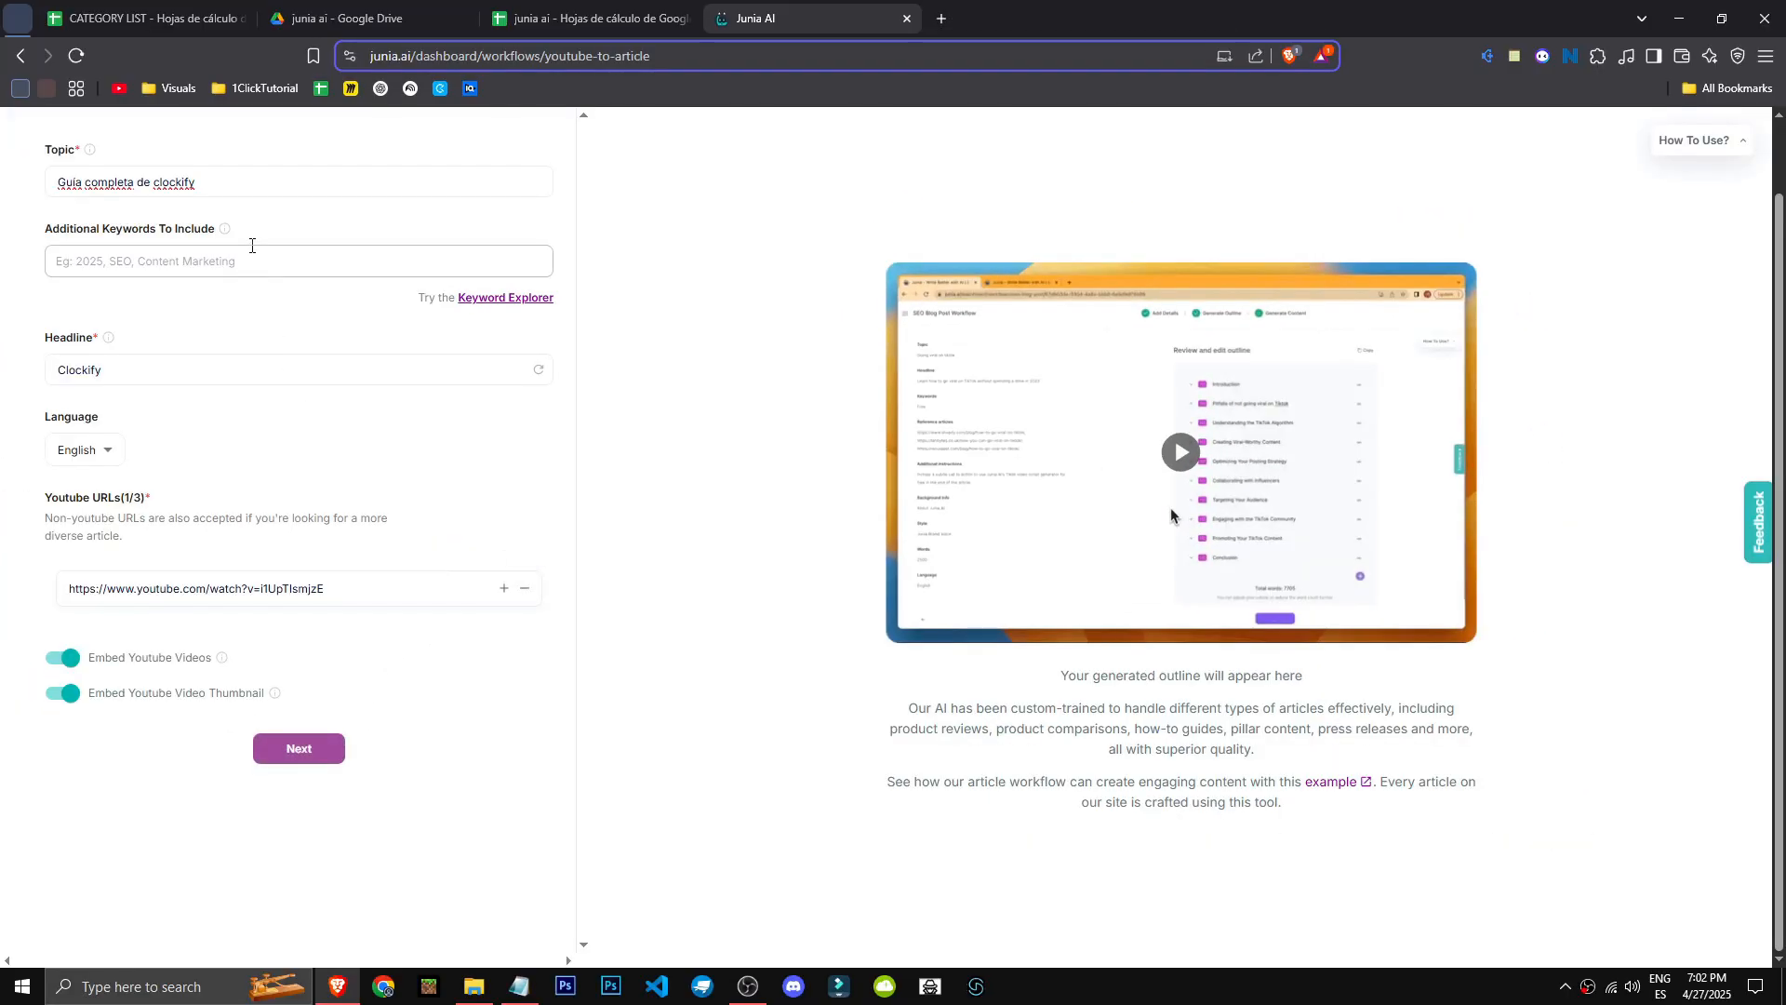
click(312, 753)
Generate the outline with the default 1200 words and Standard quality, and check the auto linking options.
scroll(172, 409, up, 1)
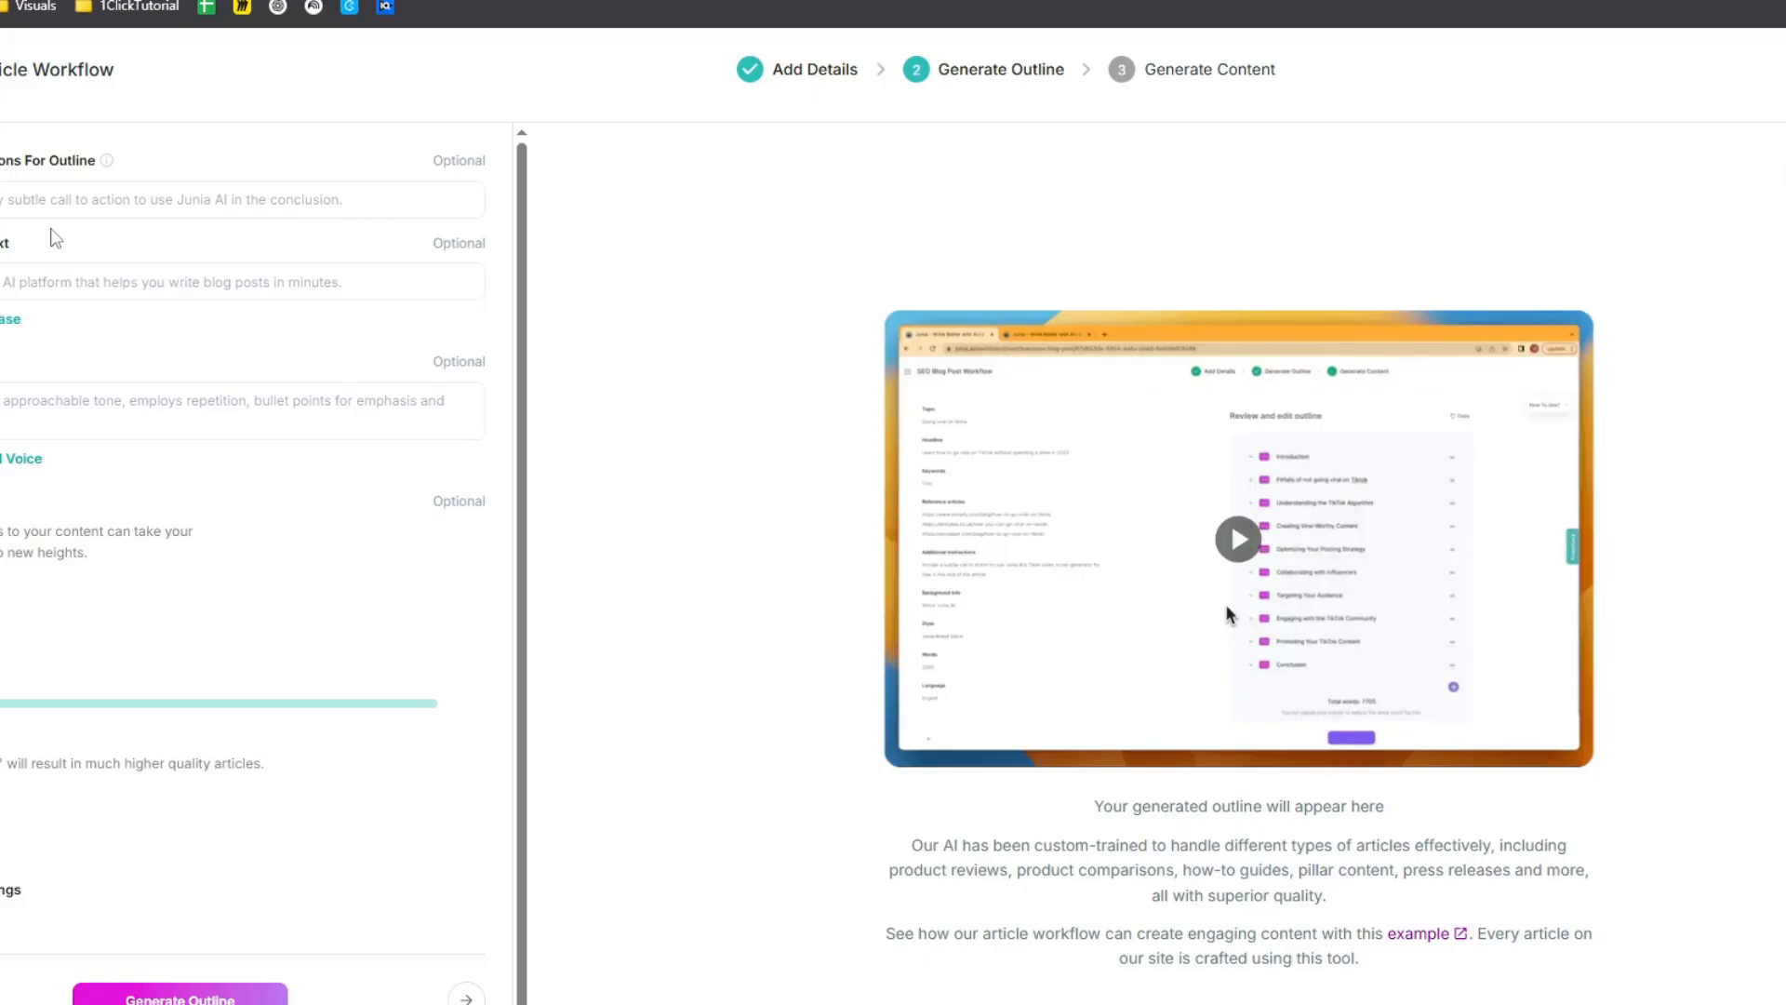
scroll(14, 908, down, 2)
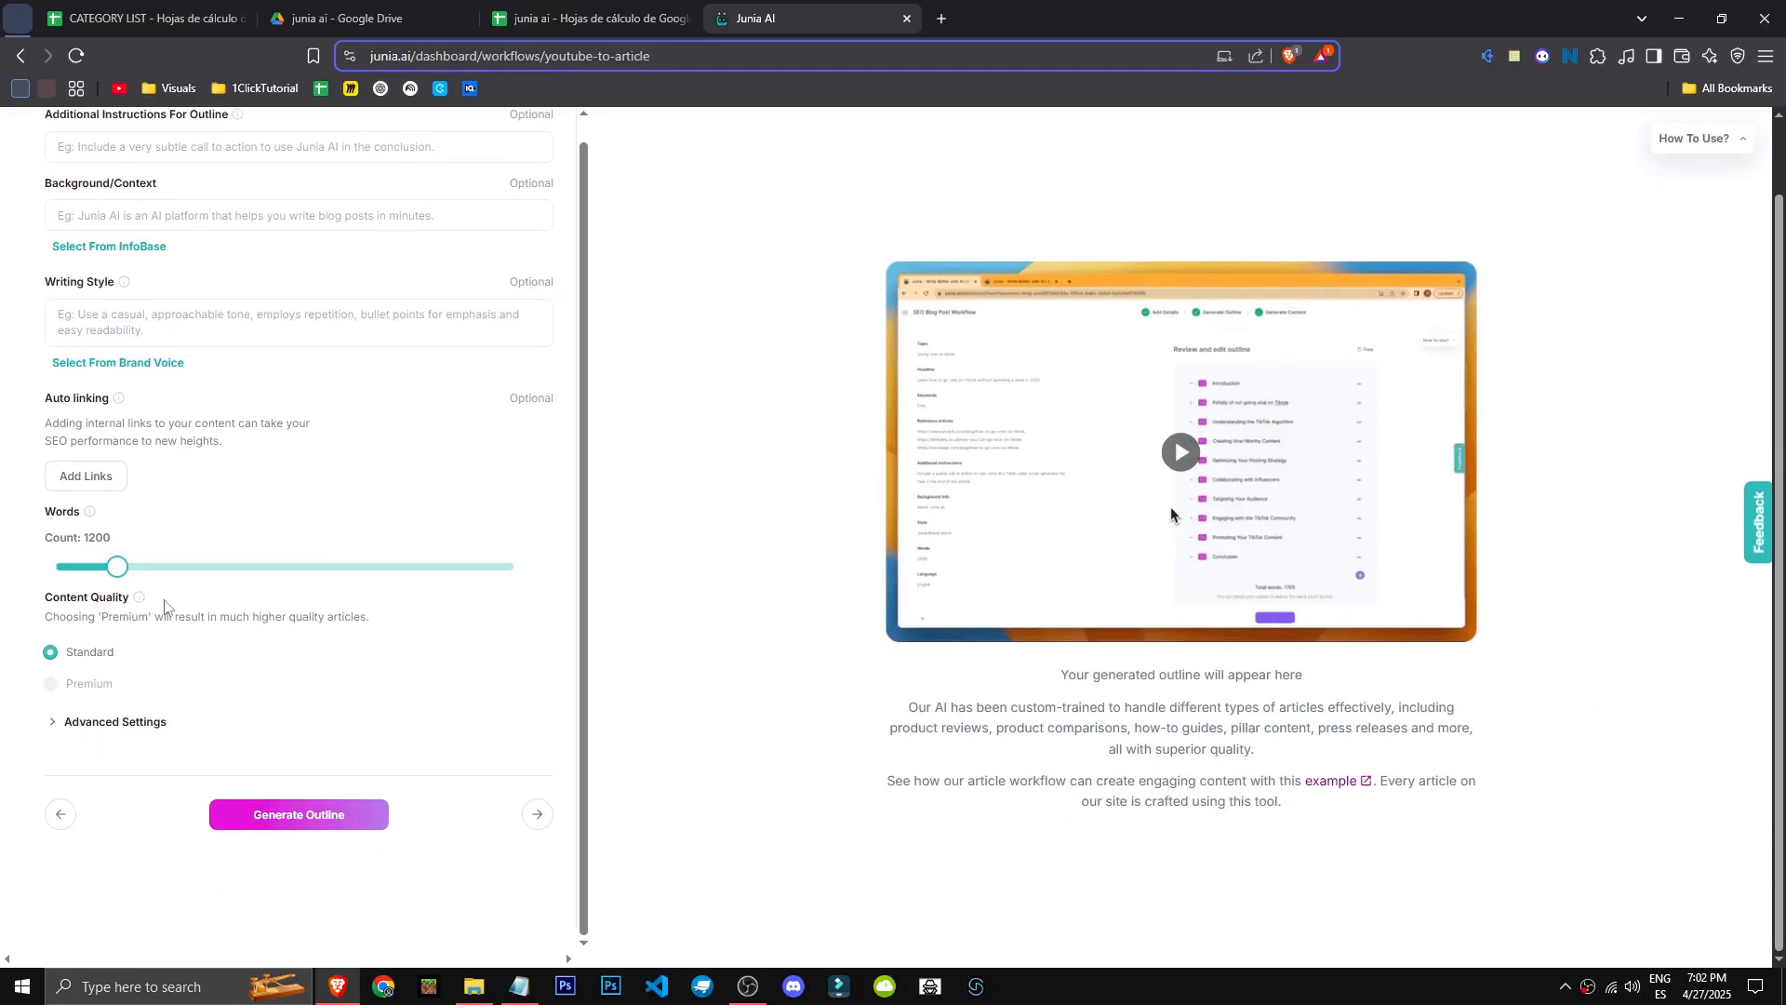
click(377, 819)
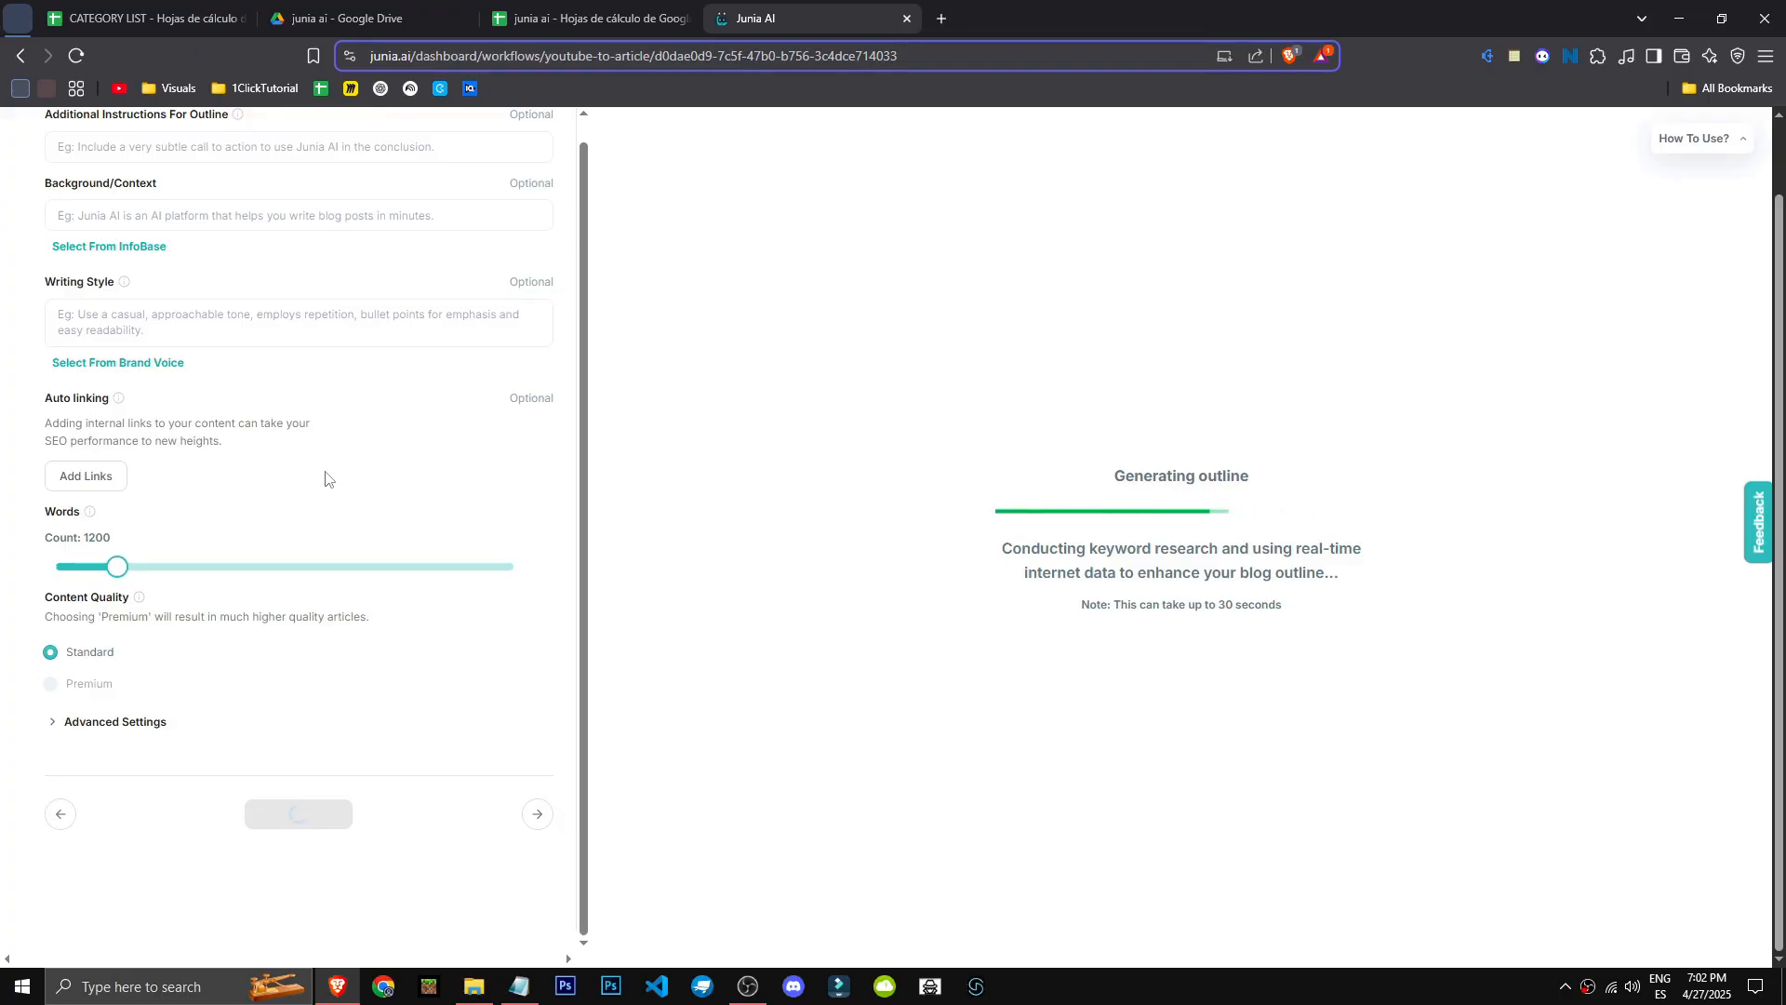
click(85, 476)
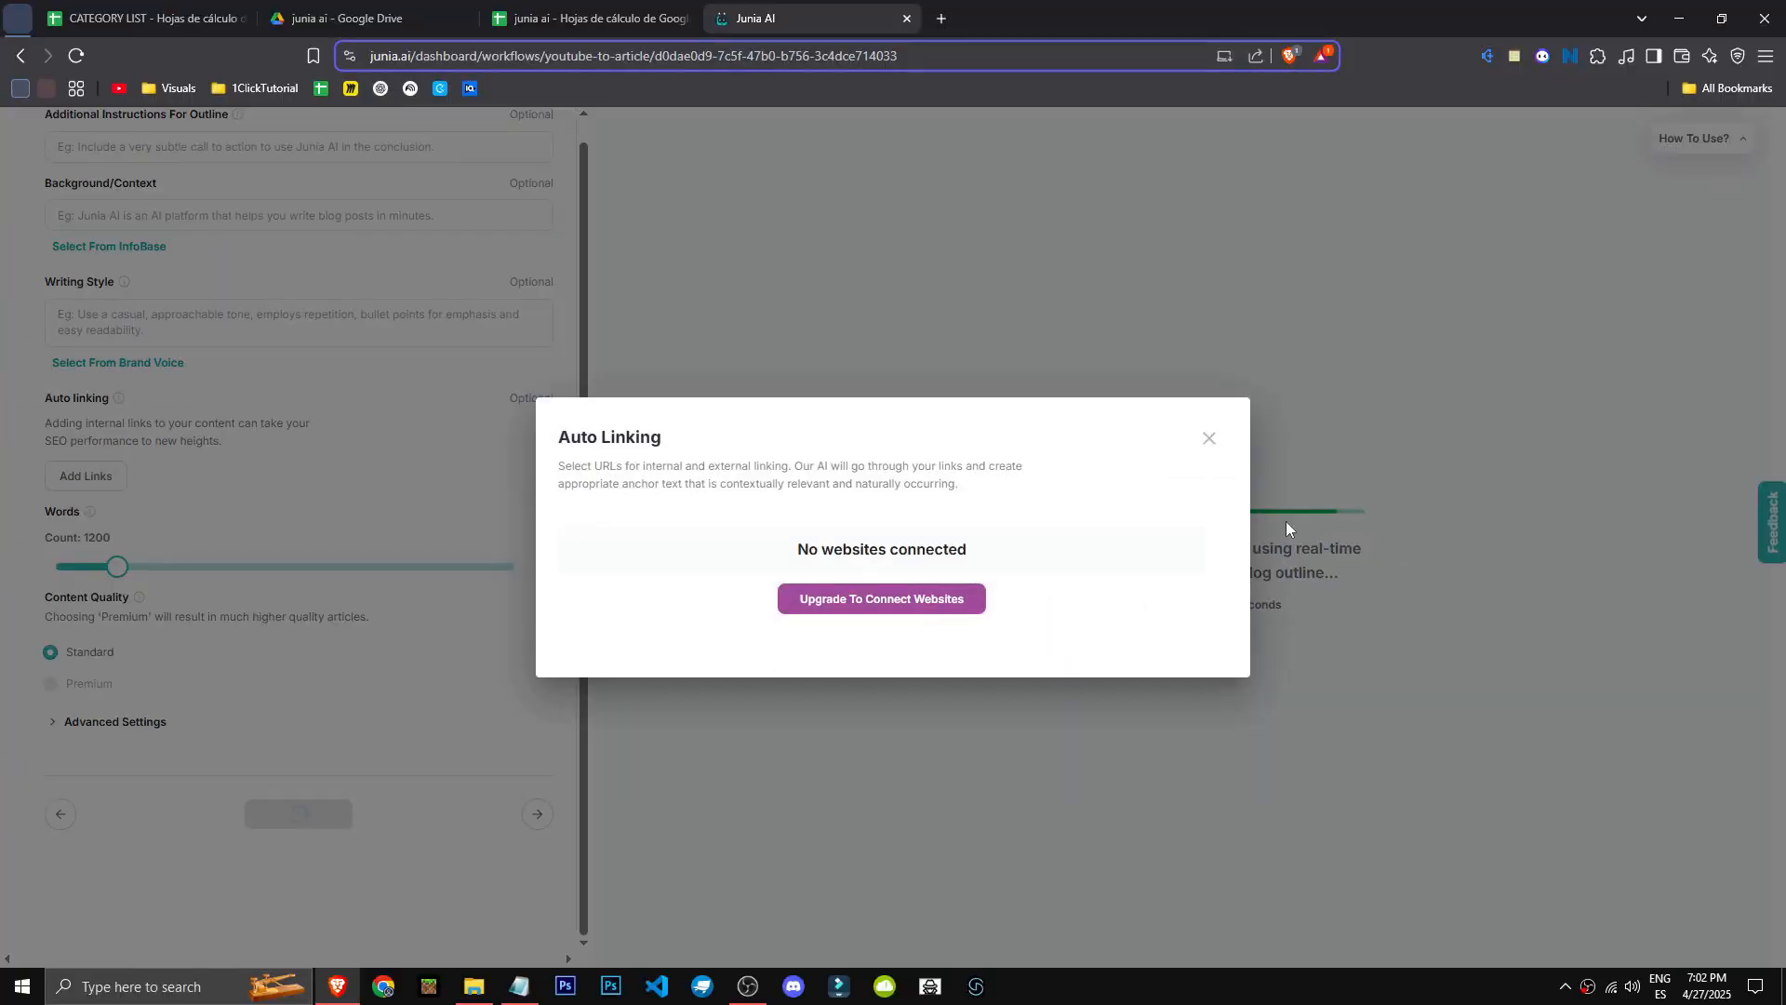
click(1208, 439)
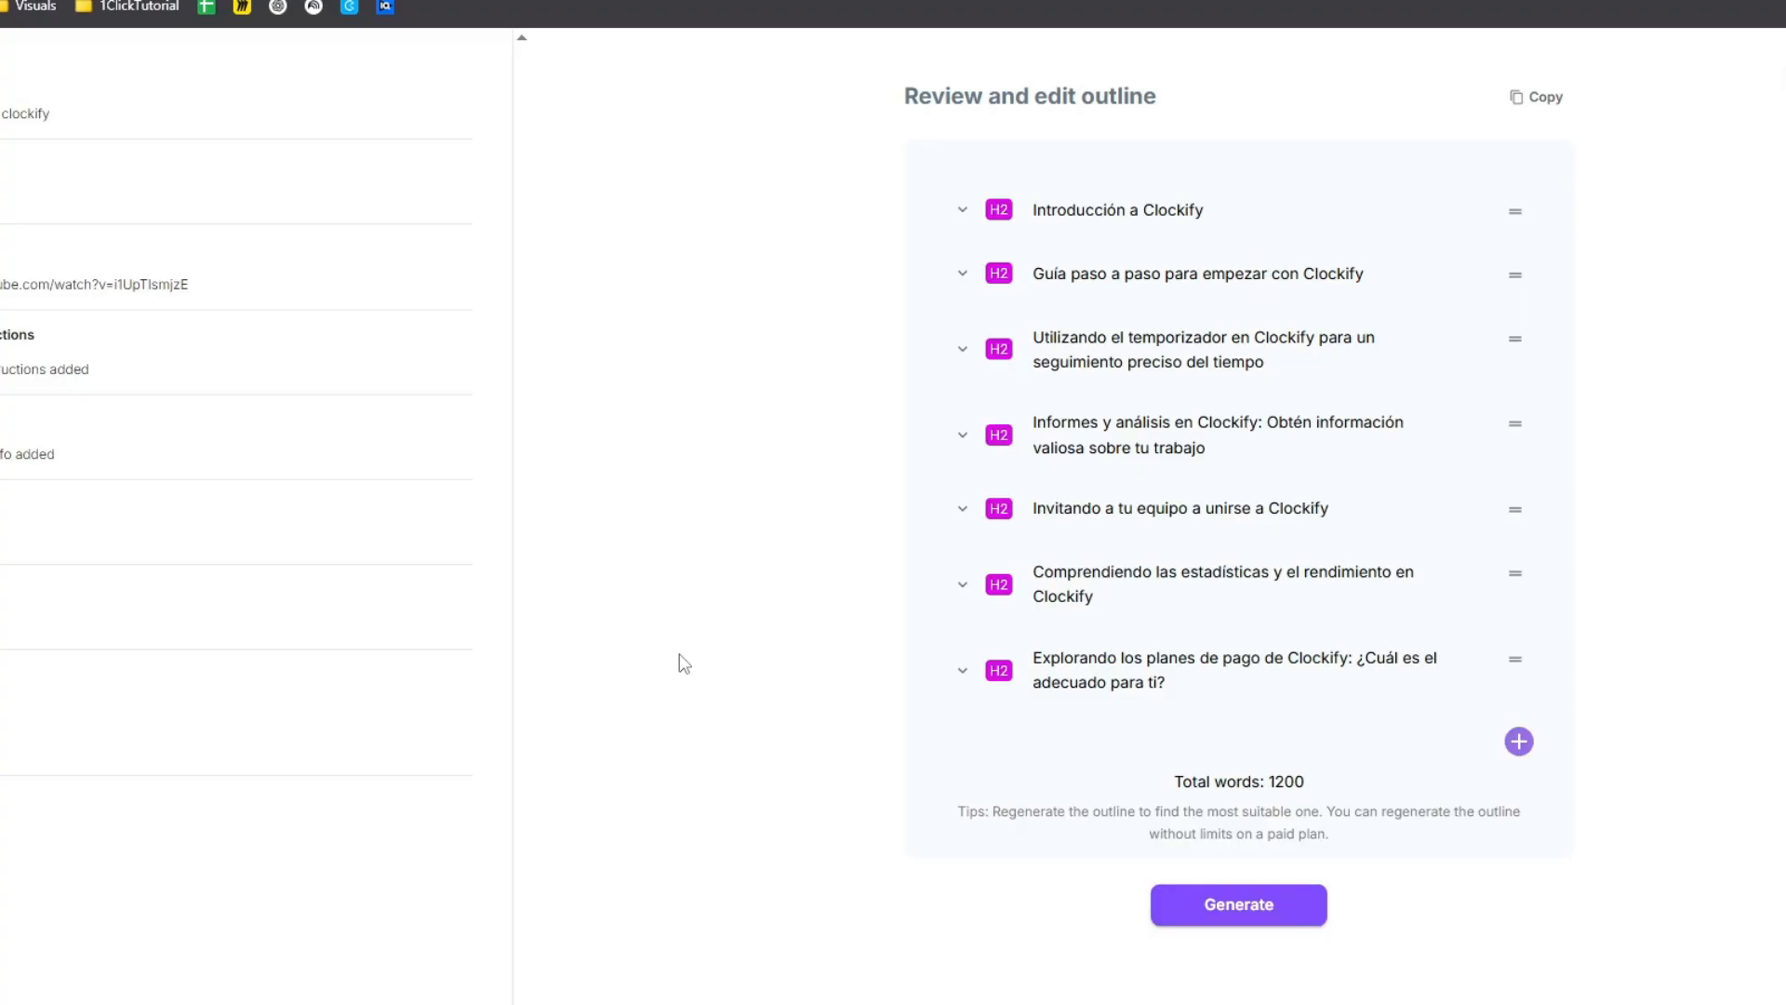
Examine the keywords, word count and talking points set for the first outline sections.
click(962, 216)
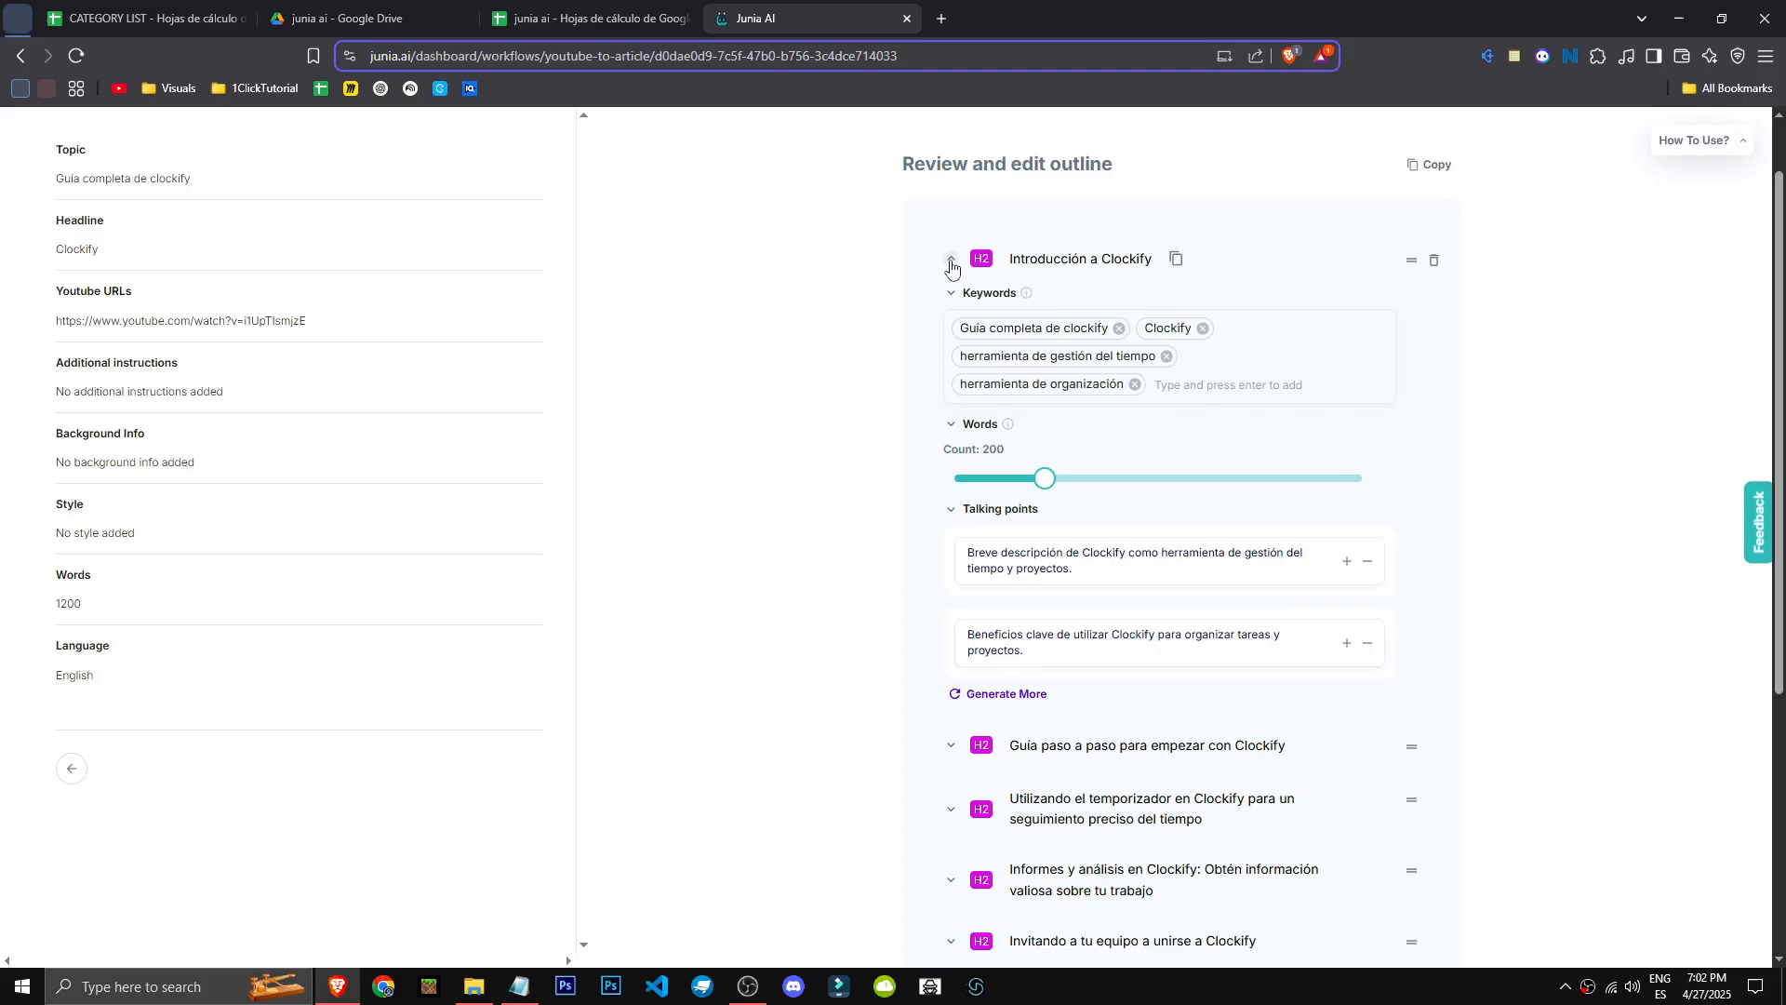
click(951, 264)
click(951, 312)
click(951, 311)
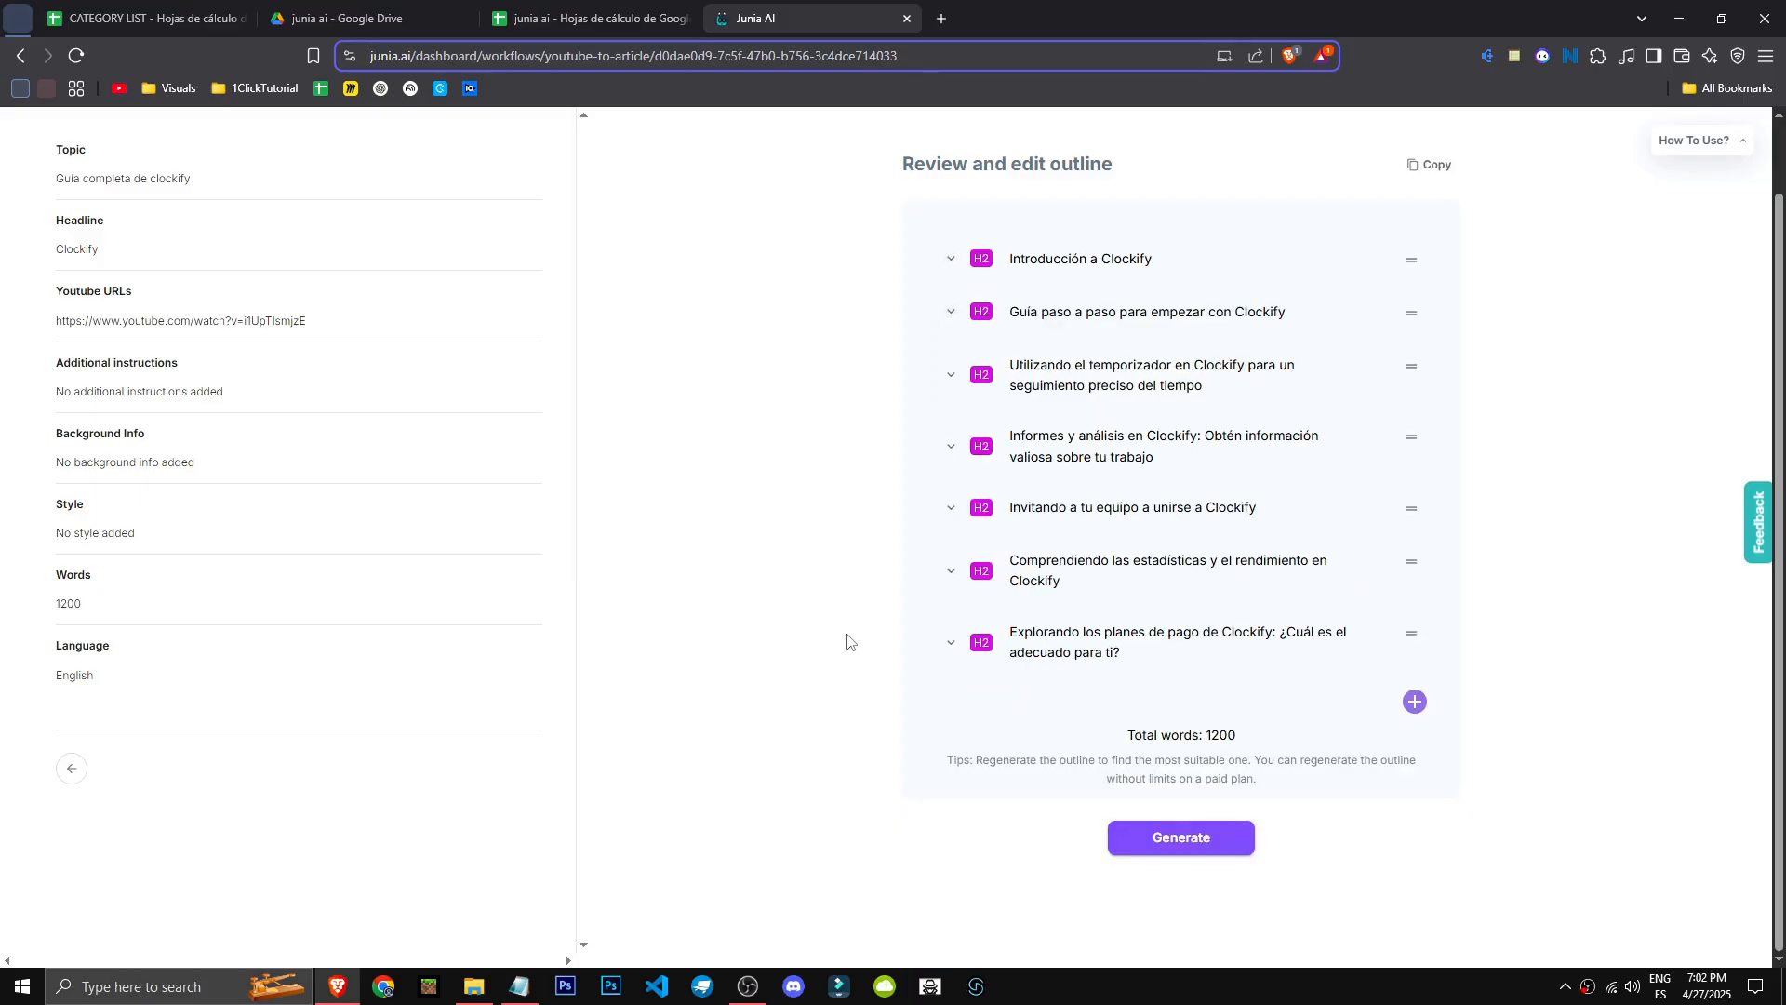
Generate the full article from the reviewed outline and open it in the editor.
click(1157, 842)
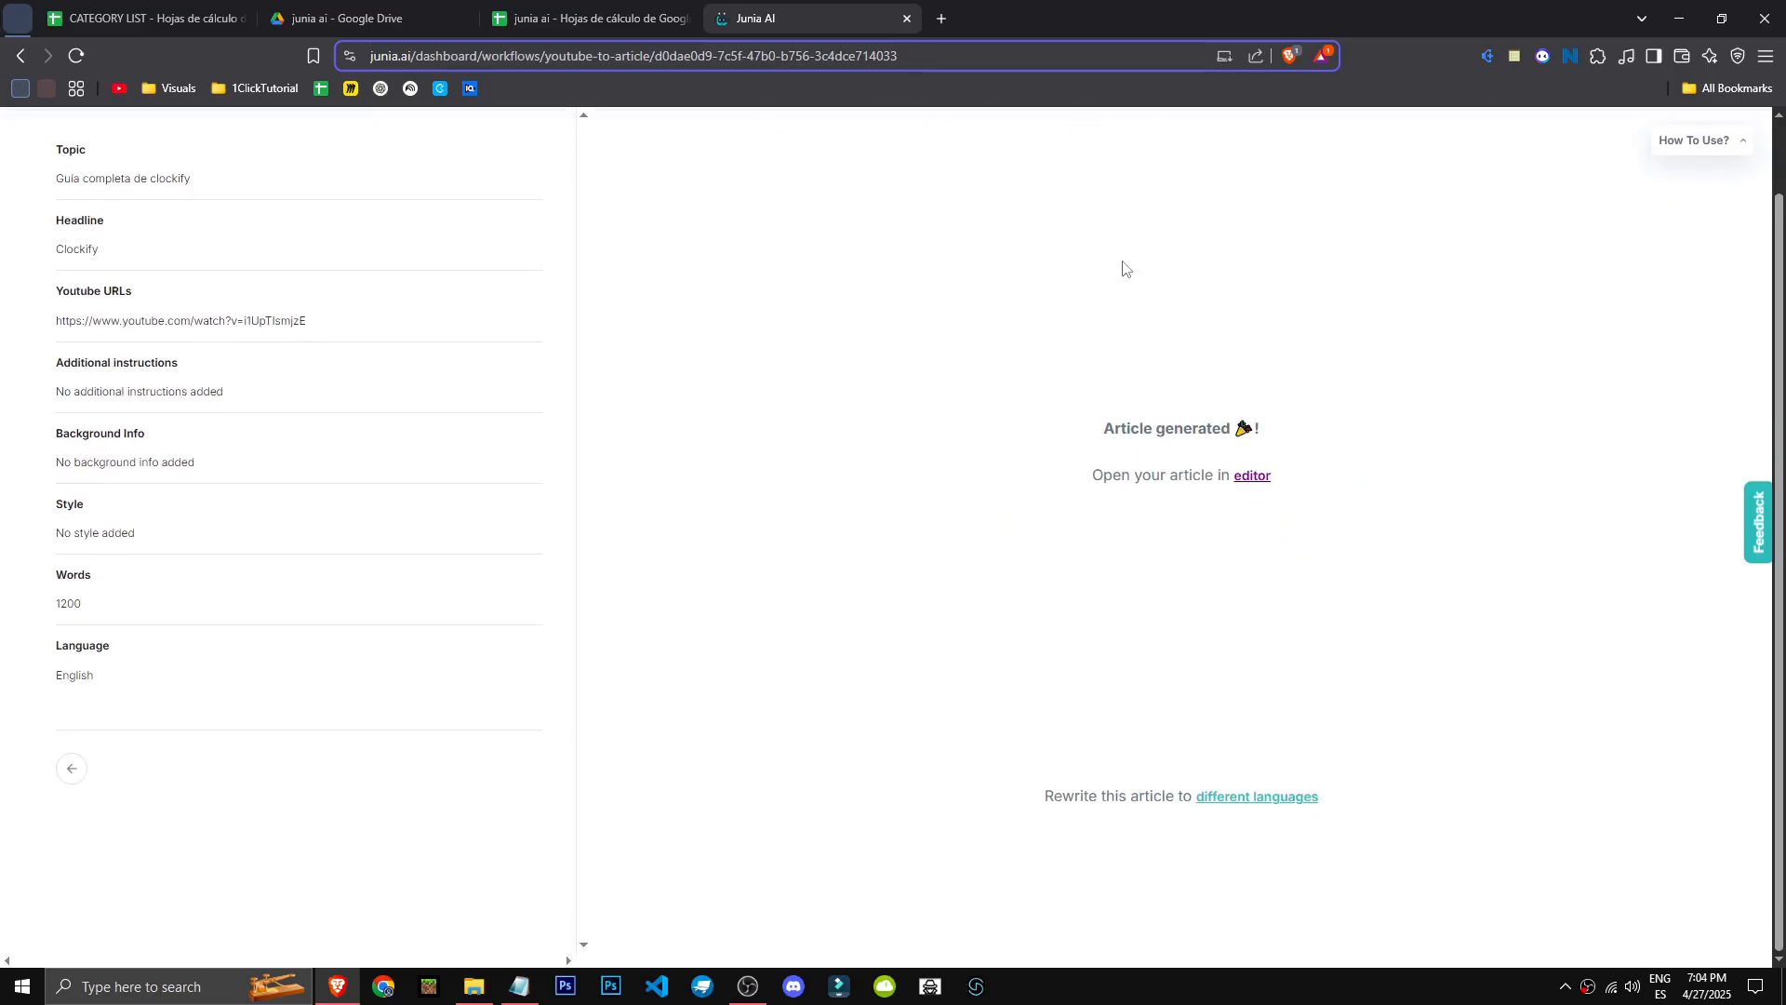
scroll(1303, 763, up, 1)
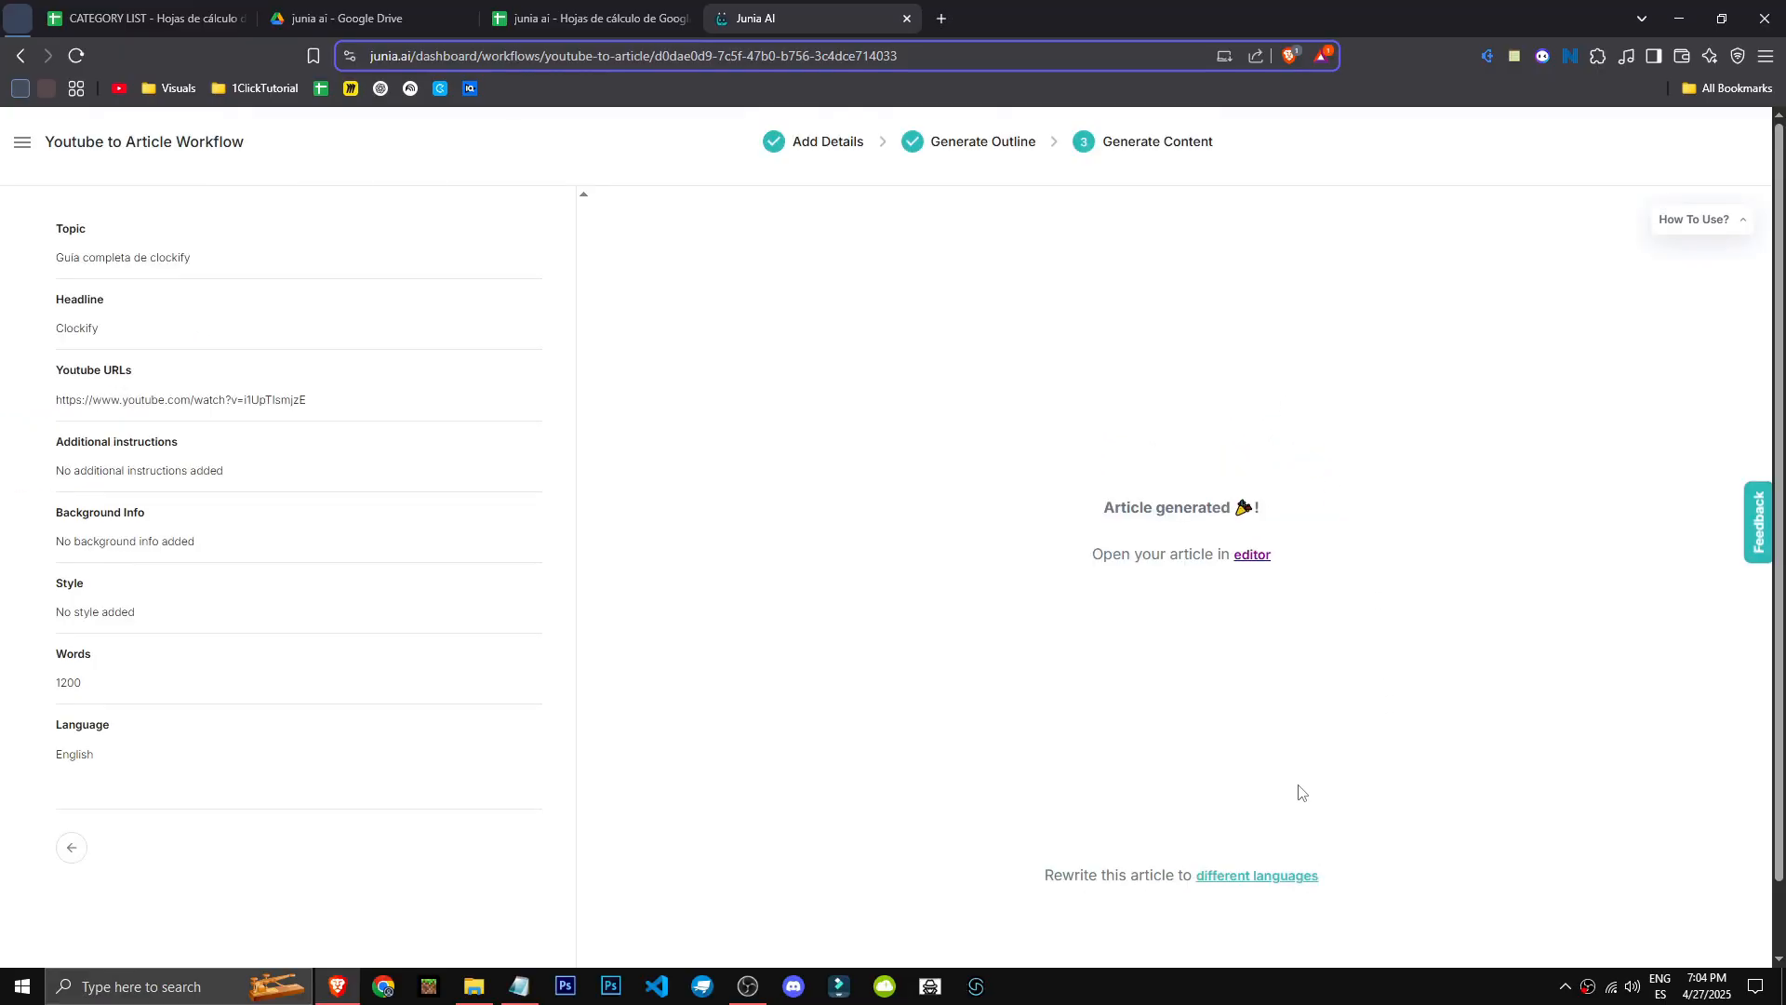
click(1252, 554)
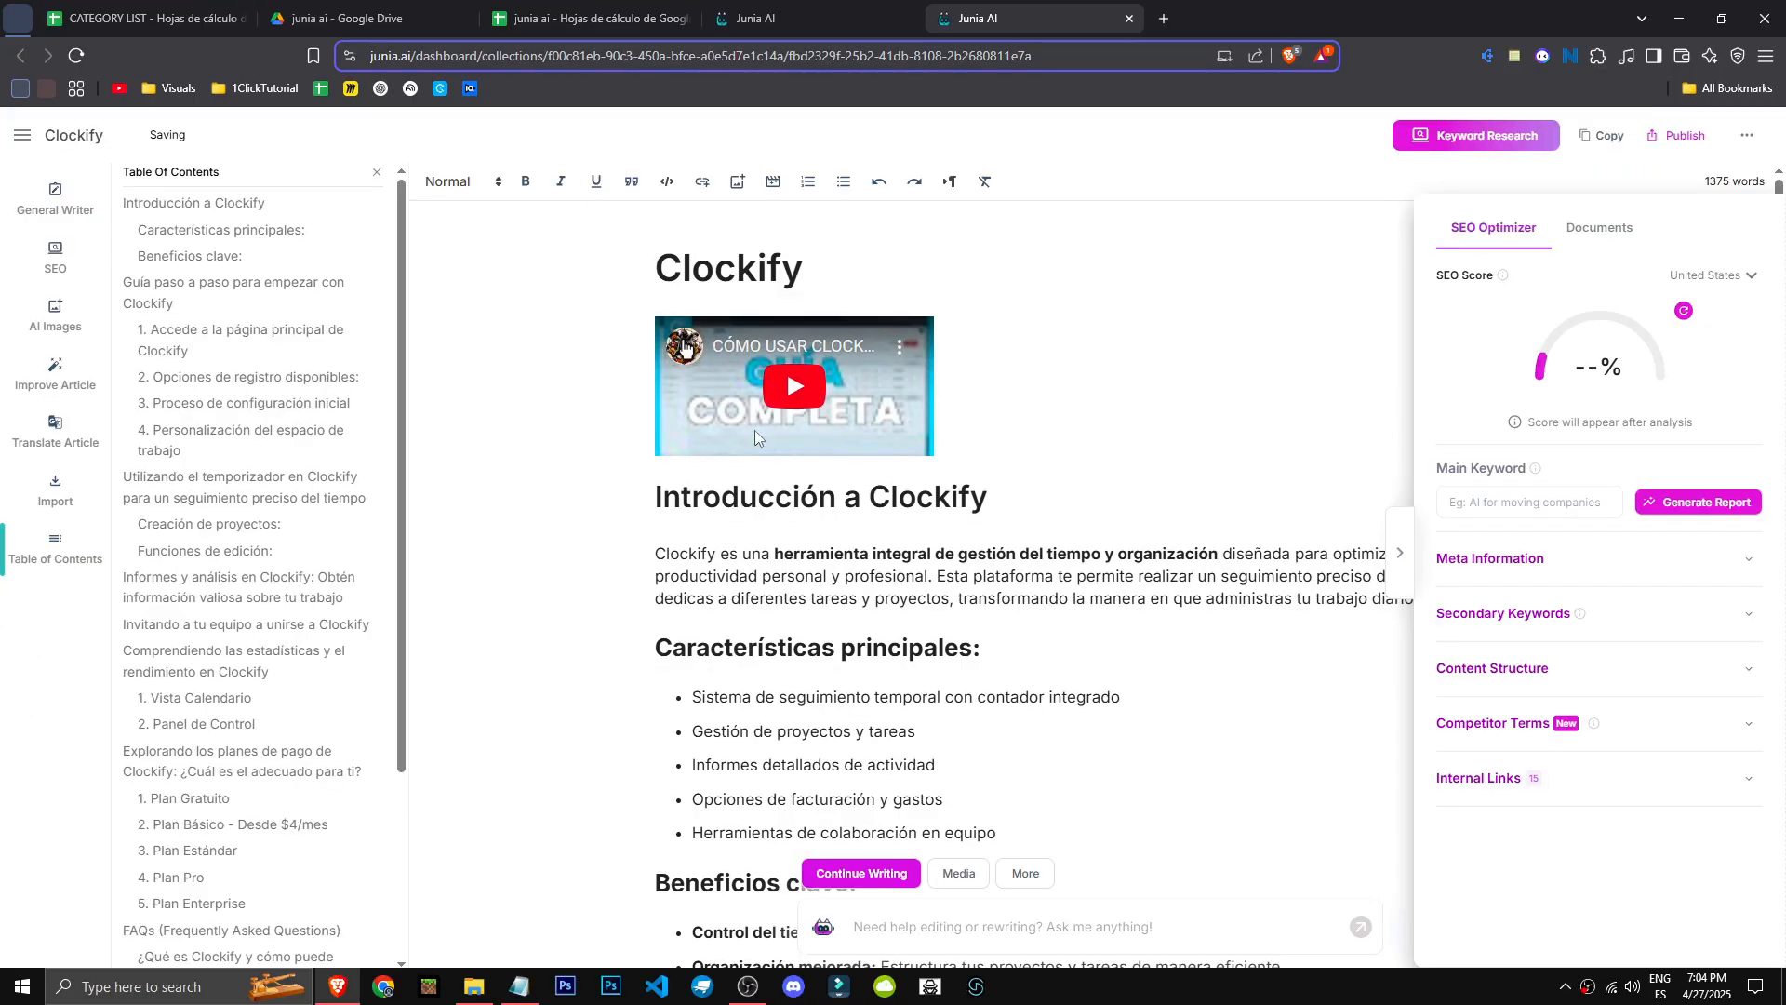
Look over the editor's Keyword Explorer, General Writer, SEO and AI Images tools.
click(1546, 141)
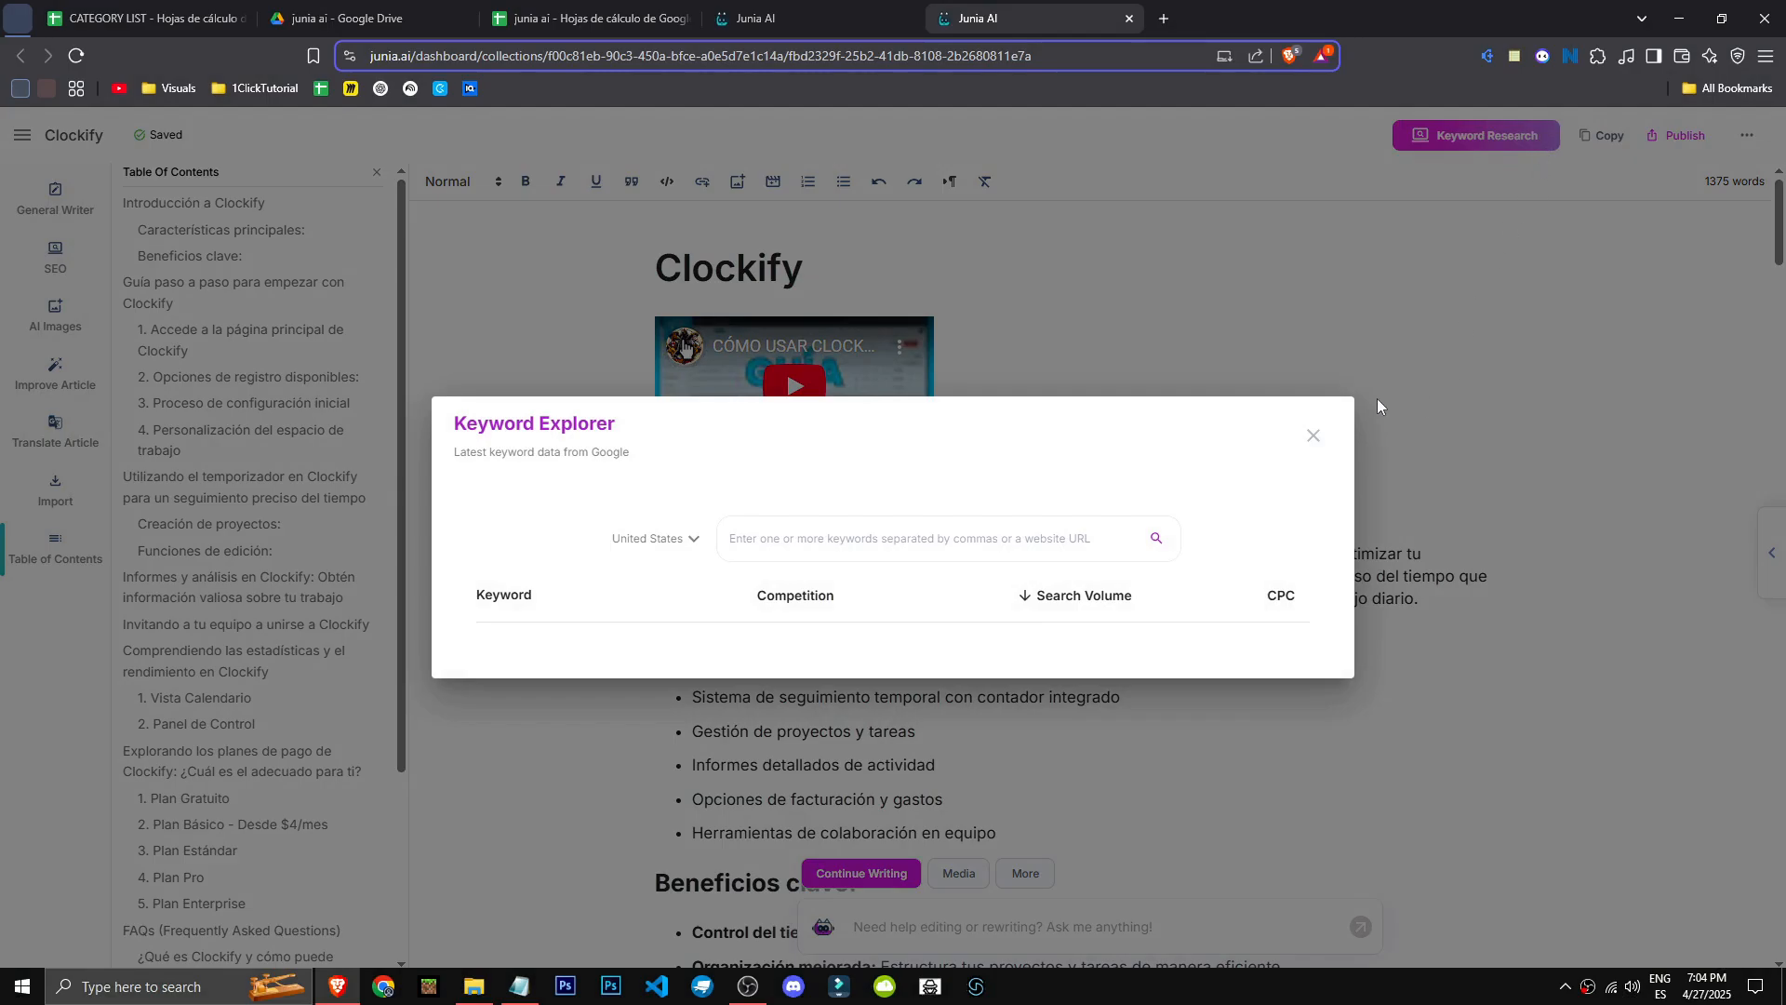
click(1311, 438)
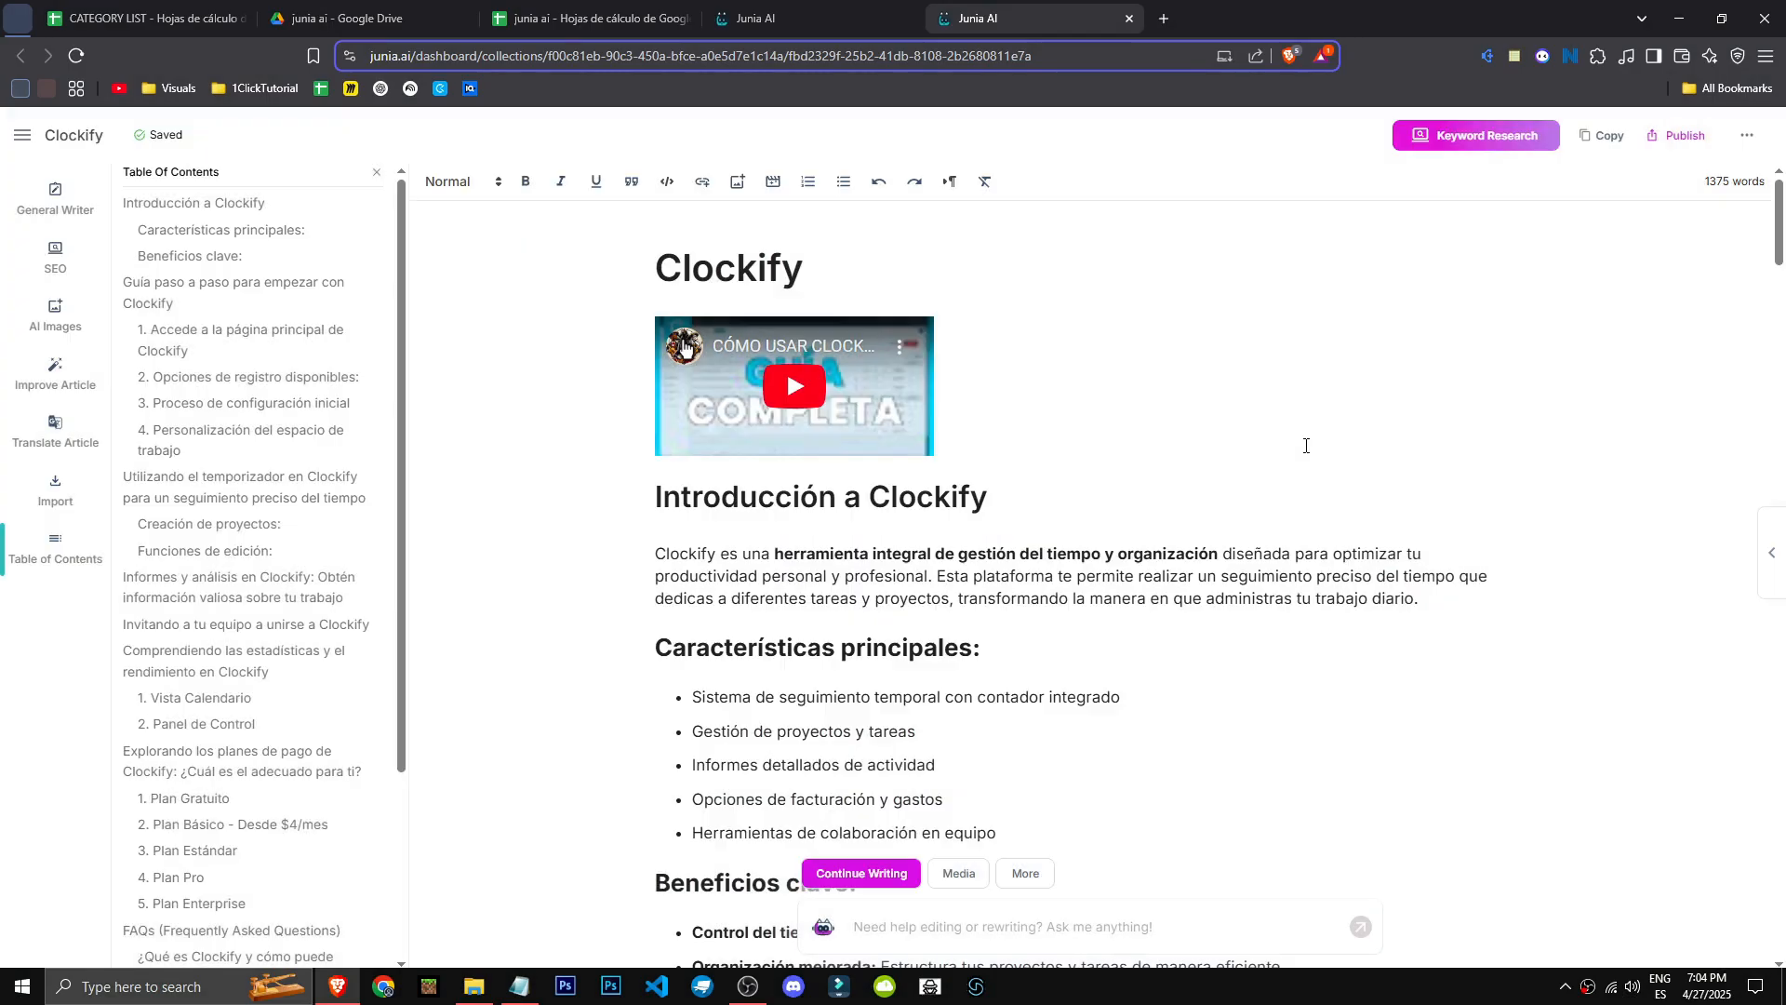
click(52, 203)
click(55, 256)
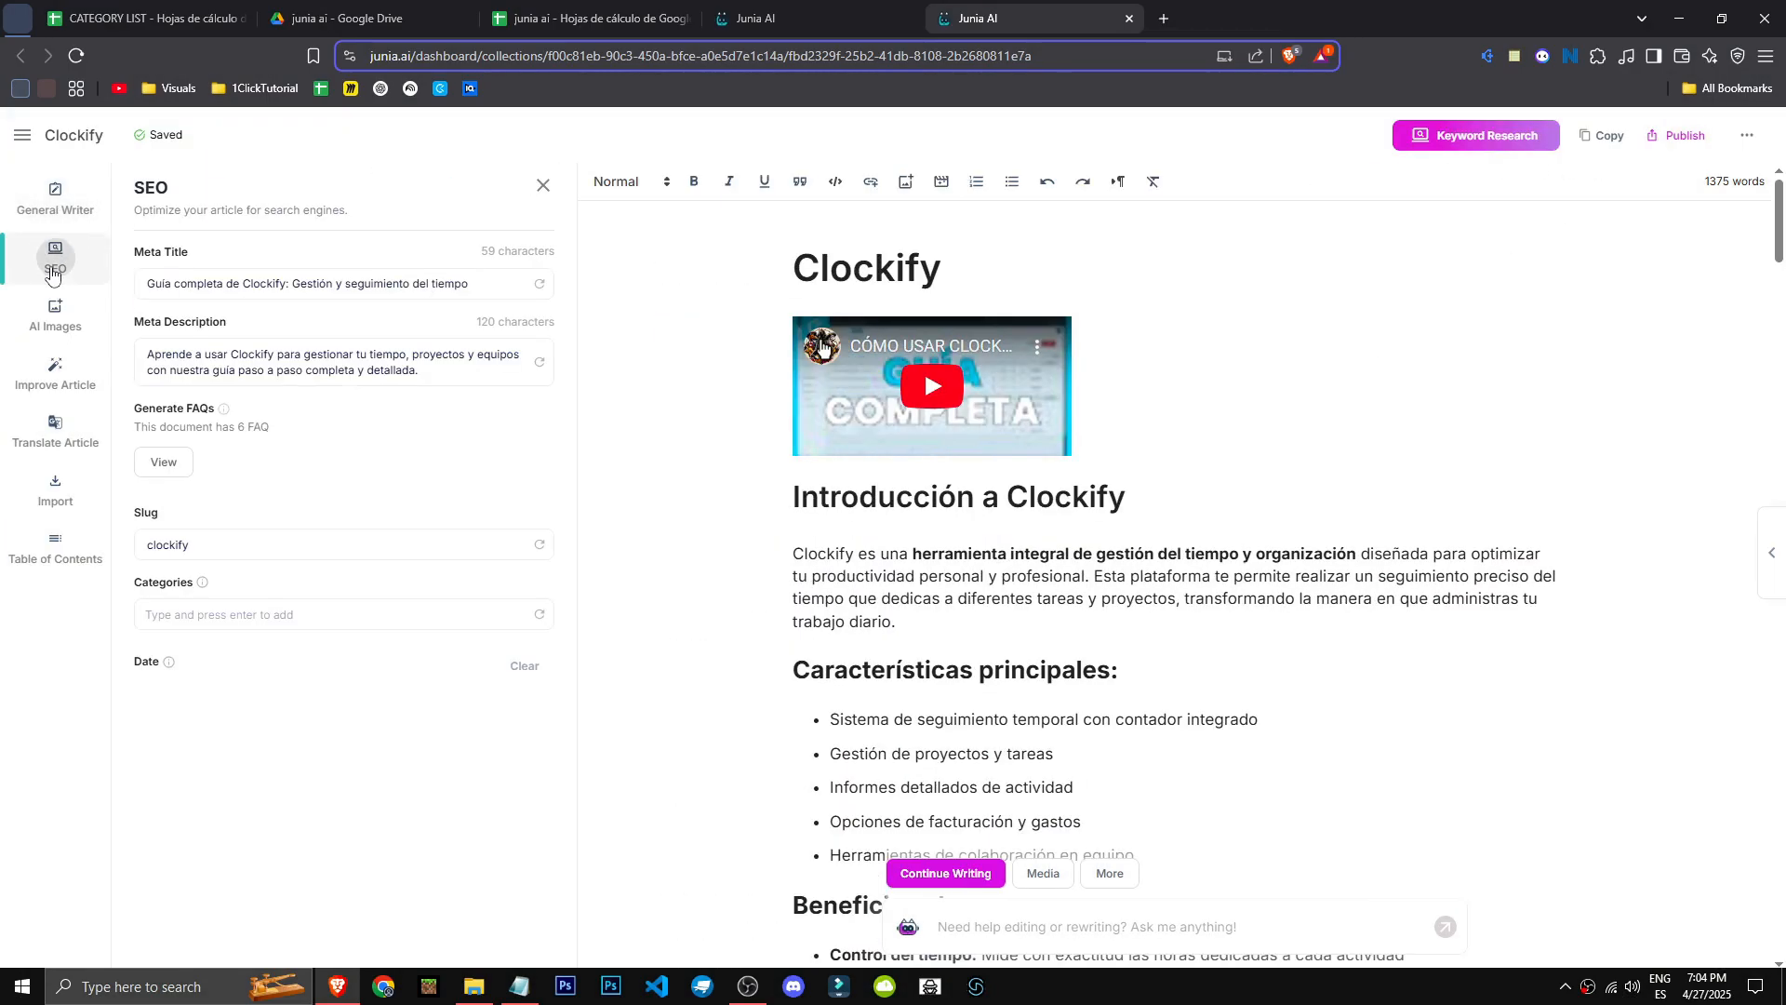
click(73, 314)
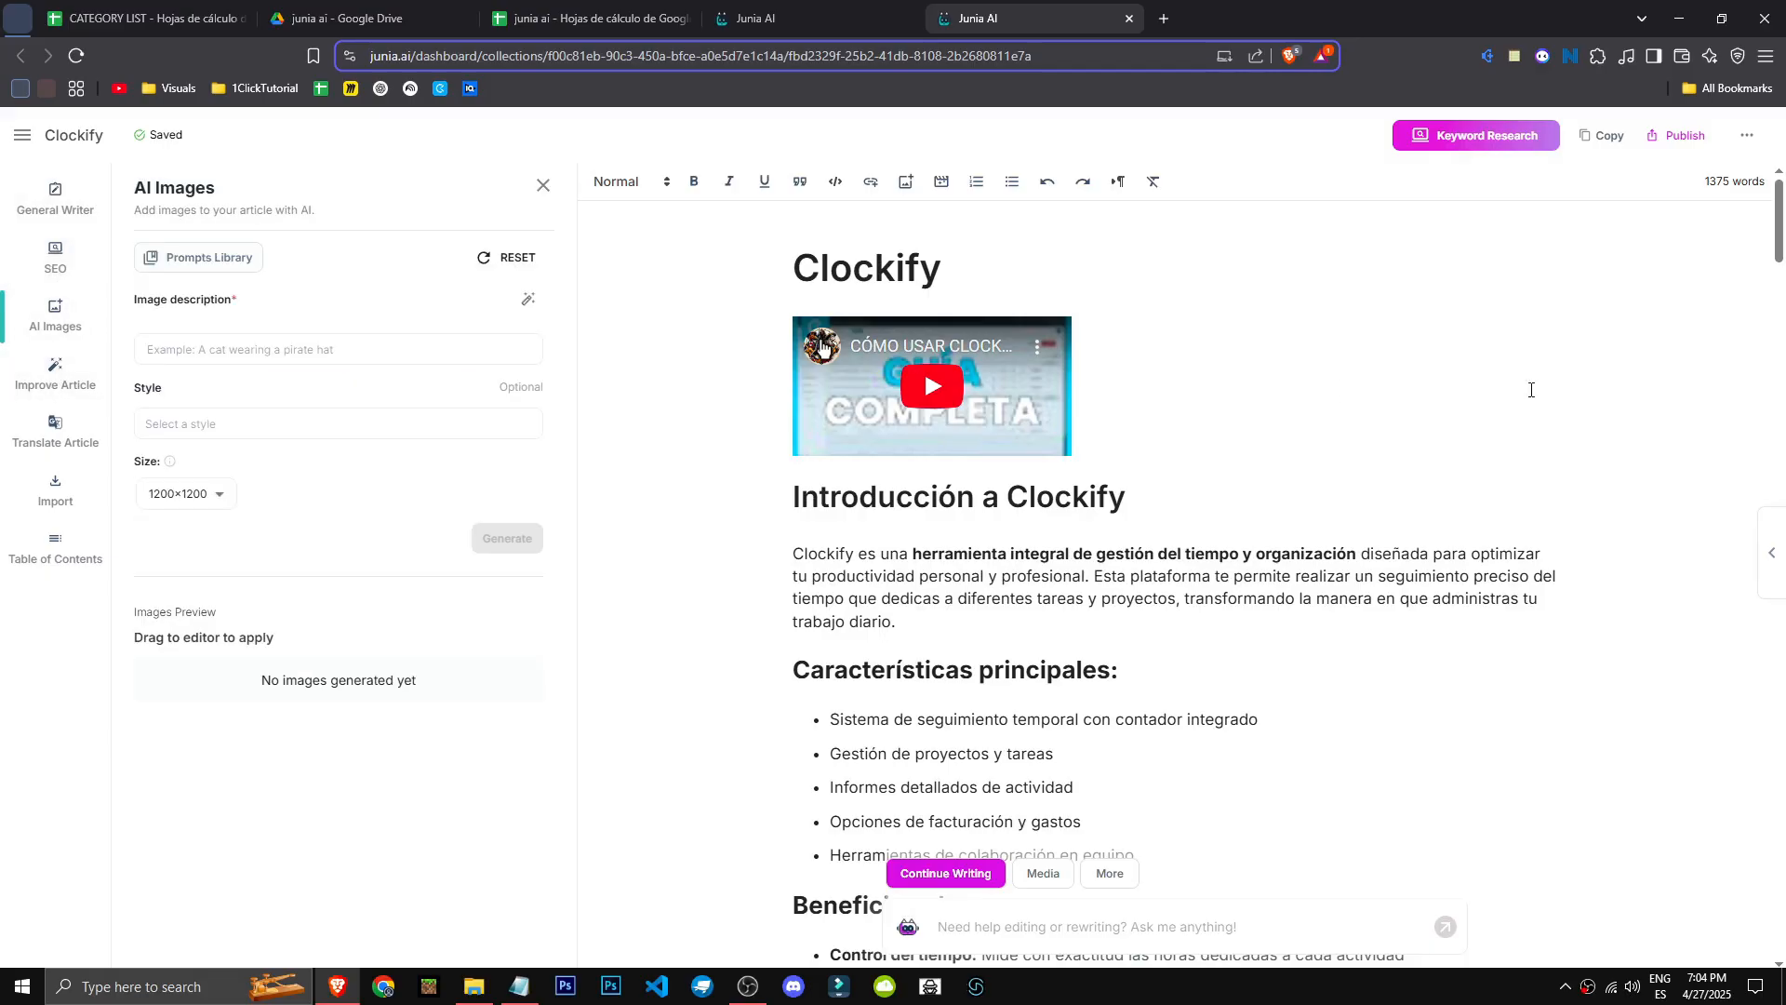
Read the article's opening sections and view the AI editing commands available for the "Características principales" heading.
scroll(1163, 627, down, 2)
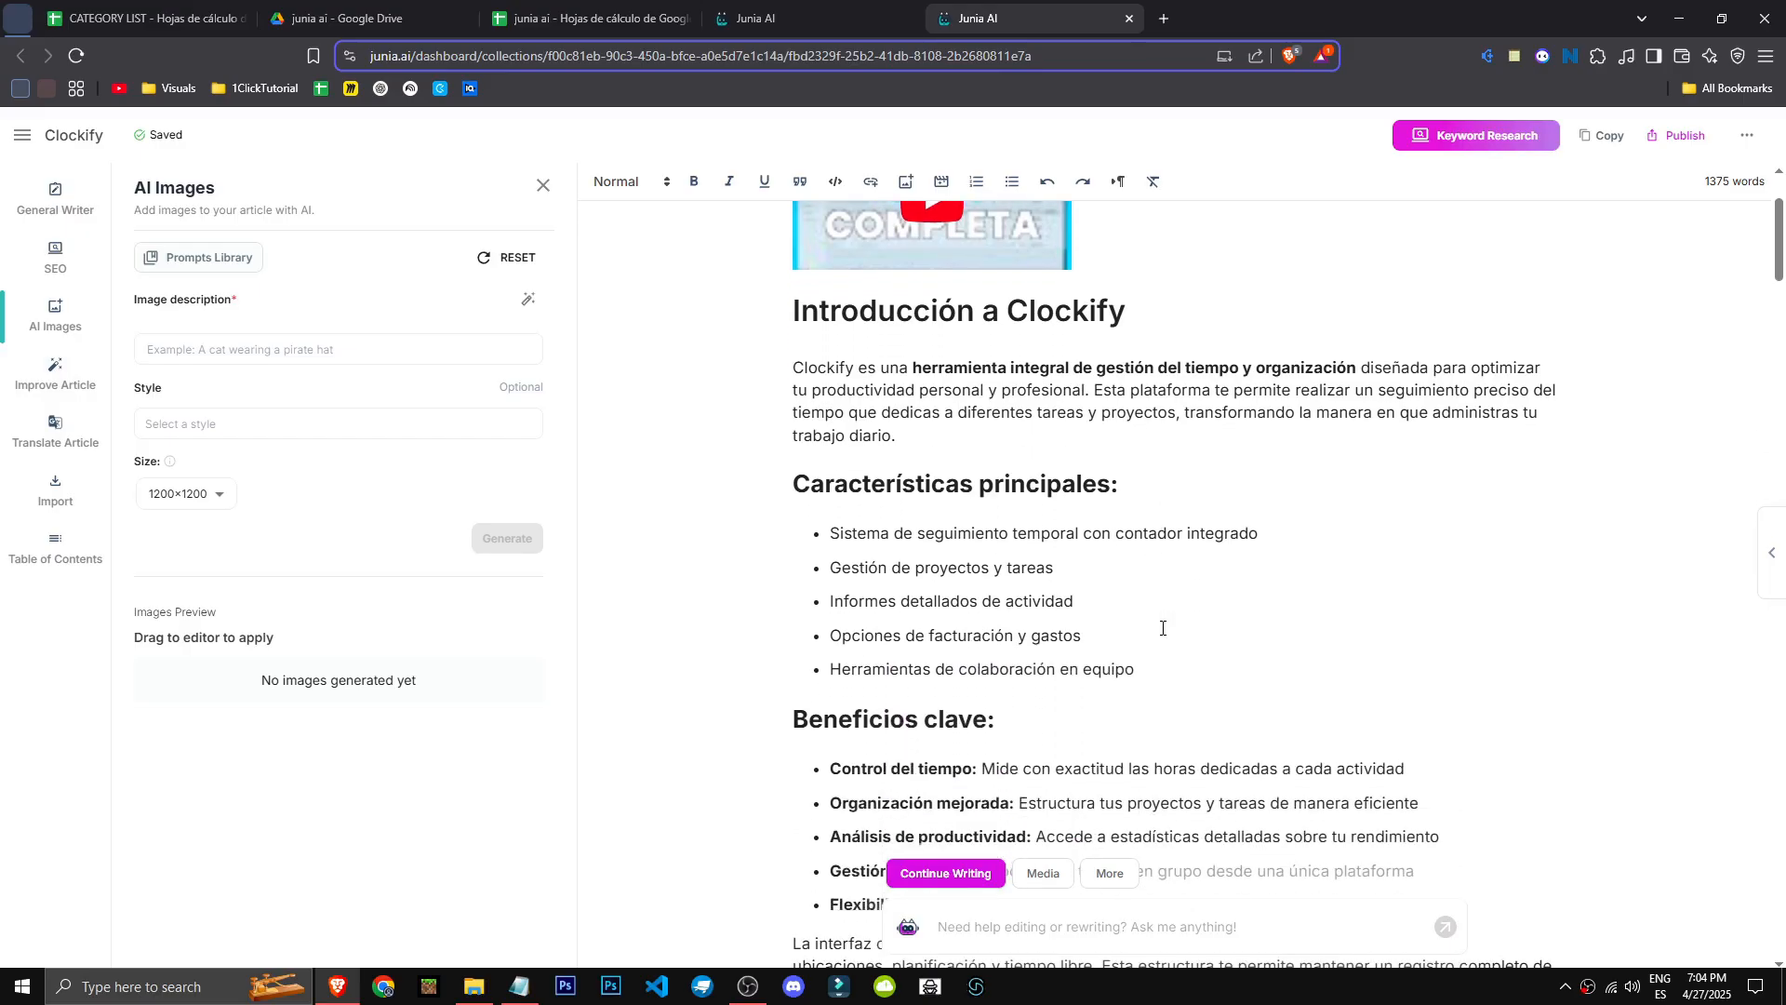
click(1158, 624)
scroll(1150, 605, up, 1)
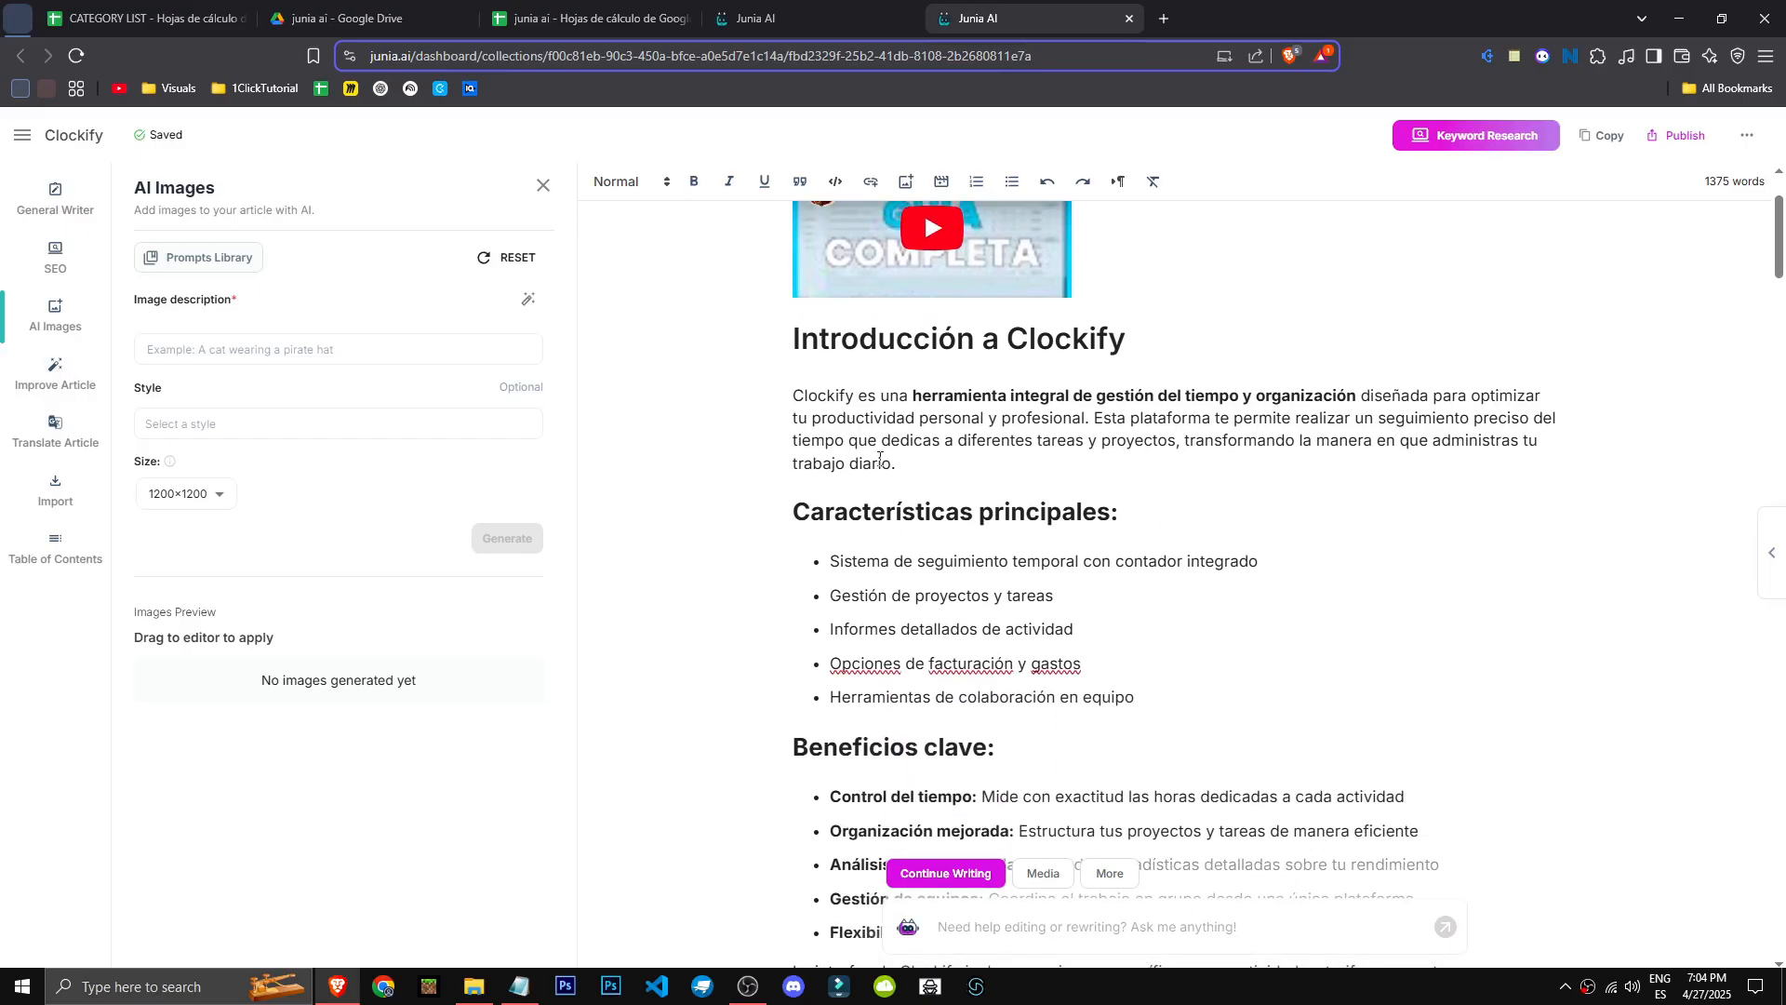
scroll(965, 565, down, 4)
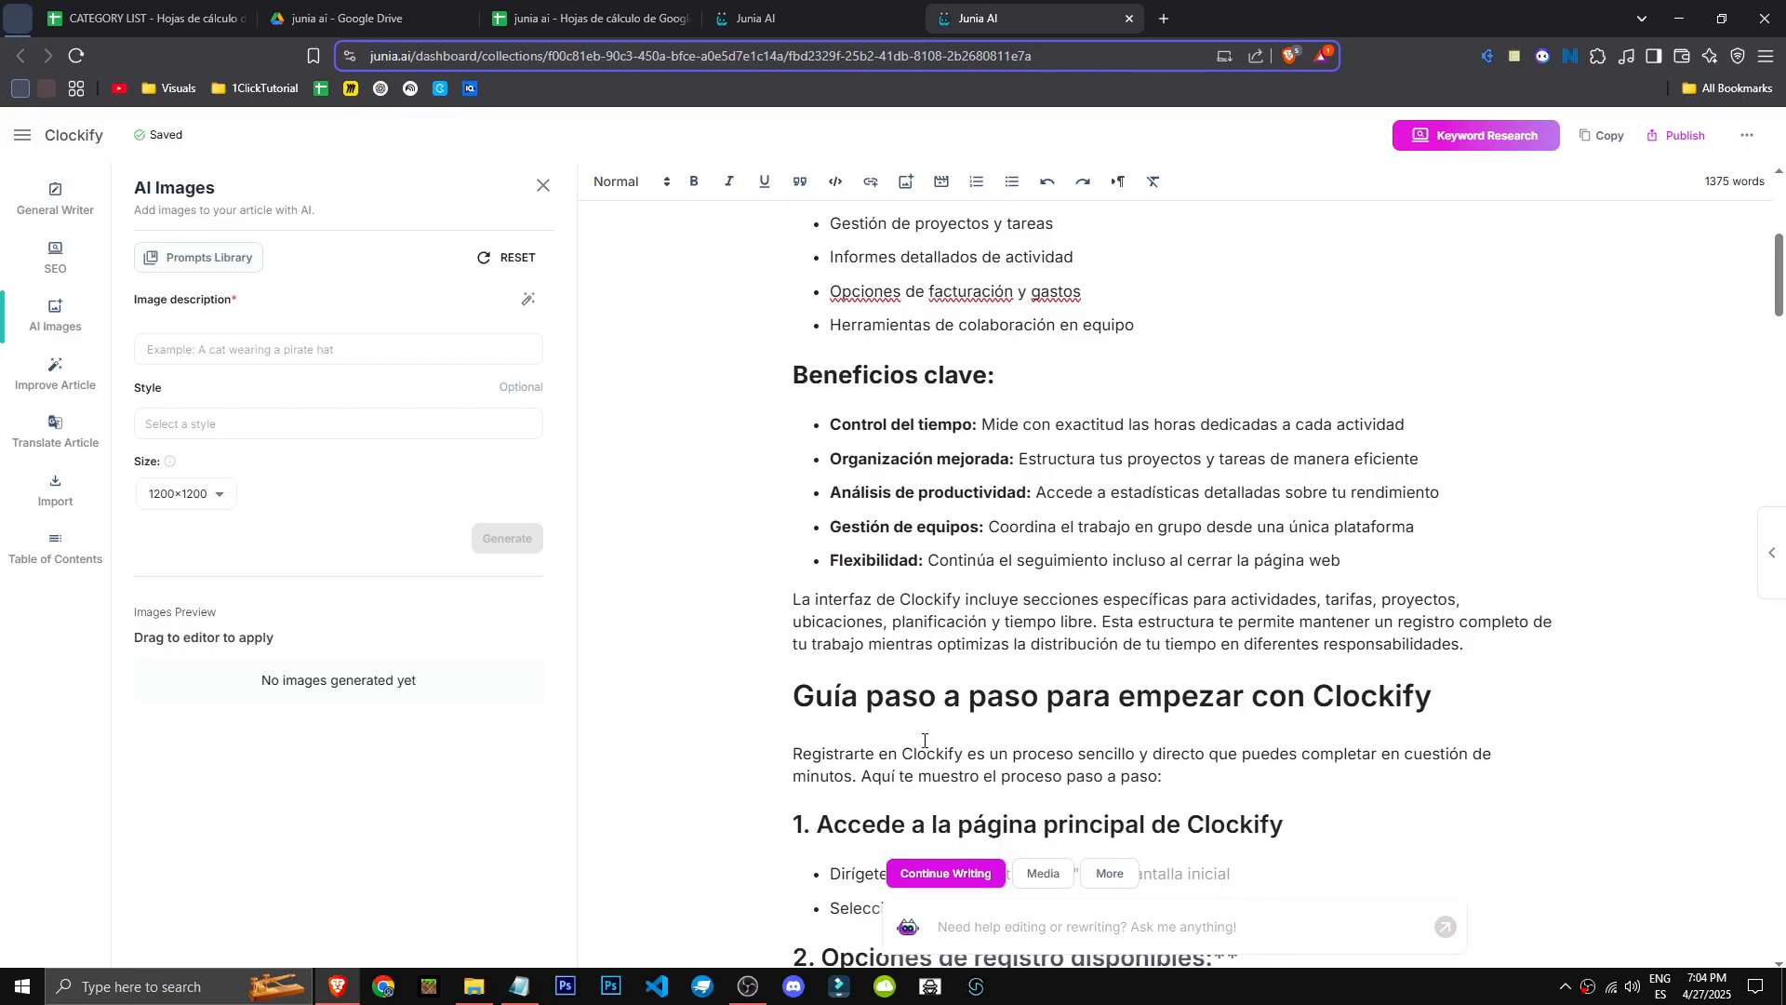
scroll(924, 739, up, 6)
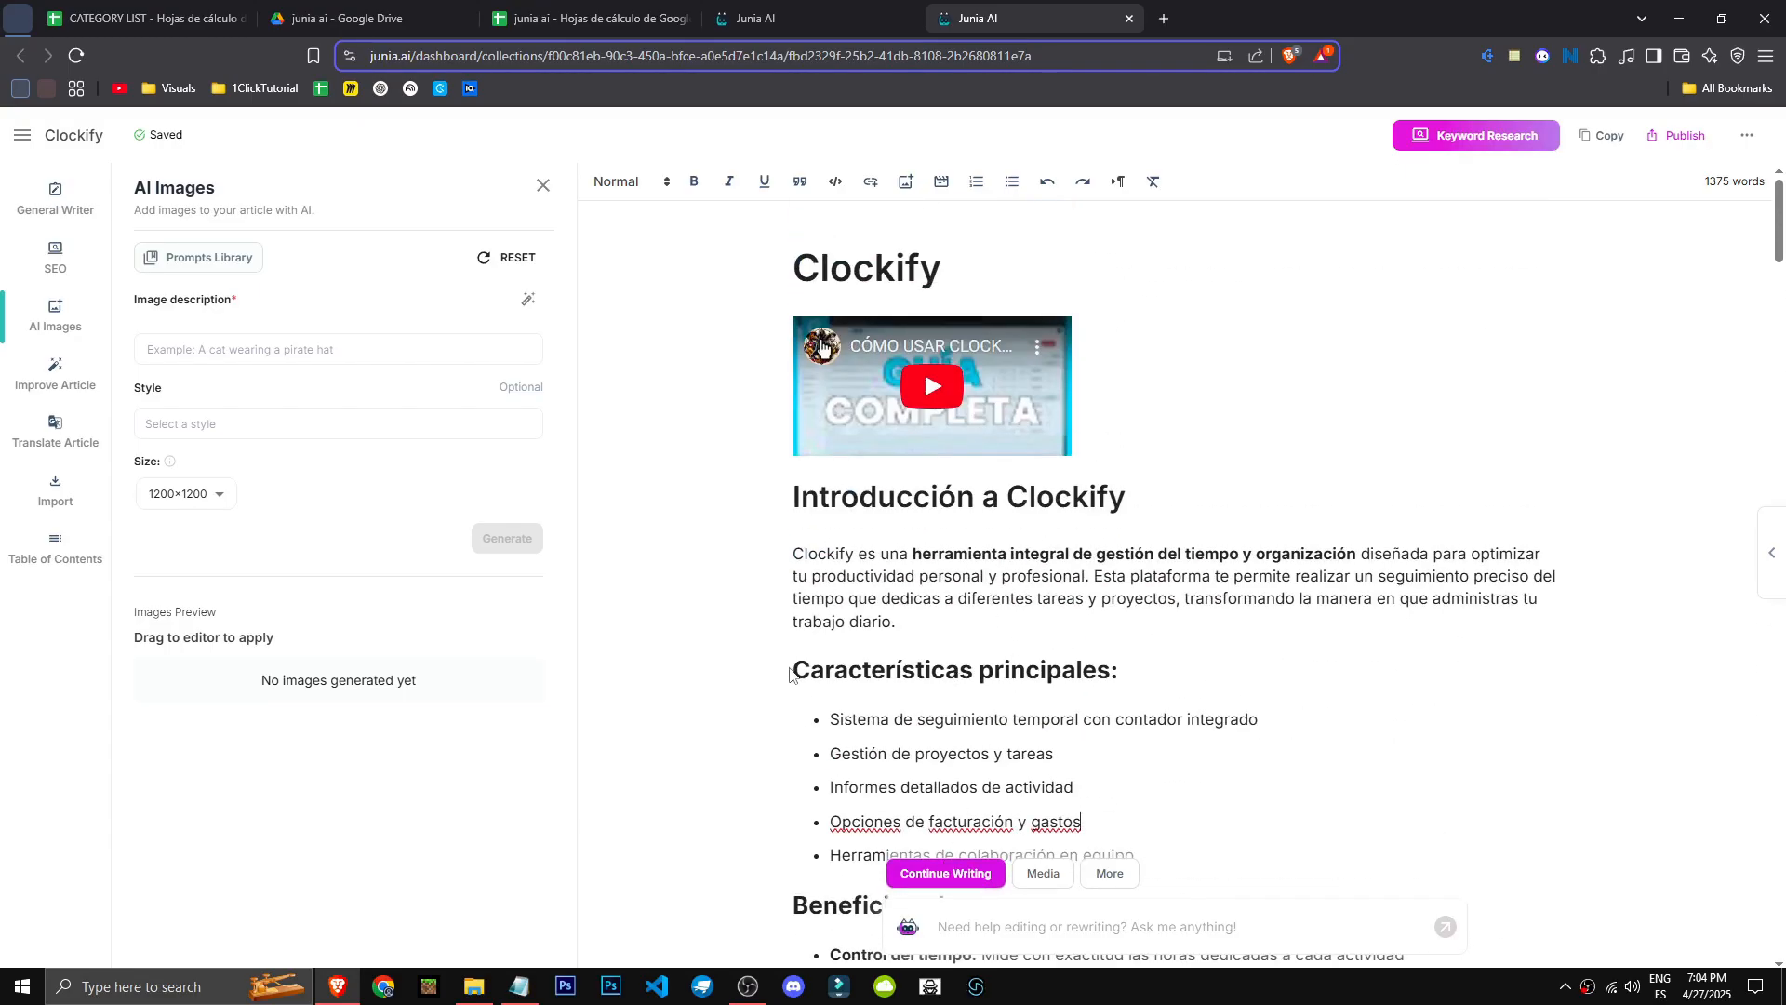
drag(790, 671, 1109, 676)
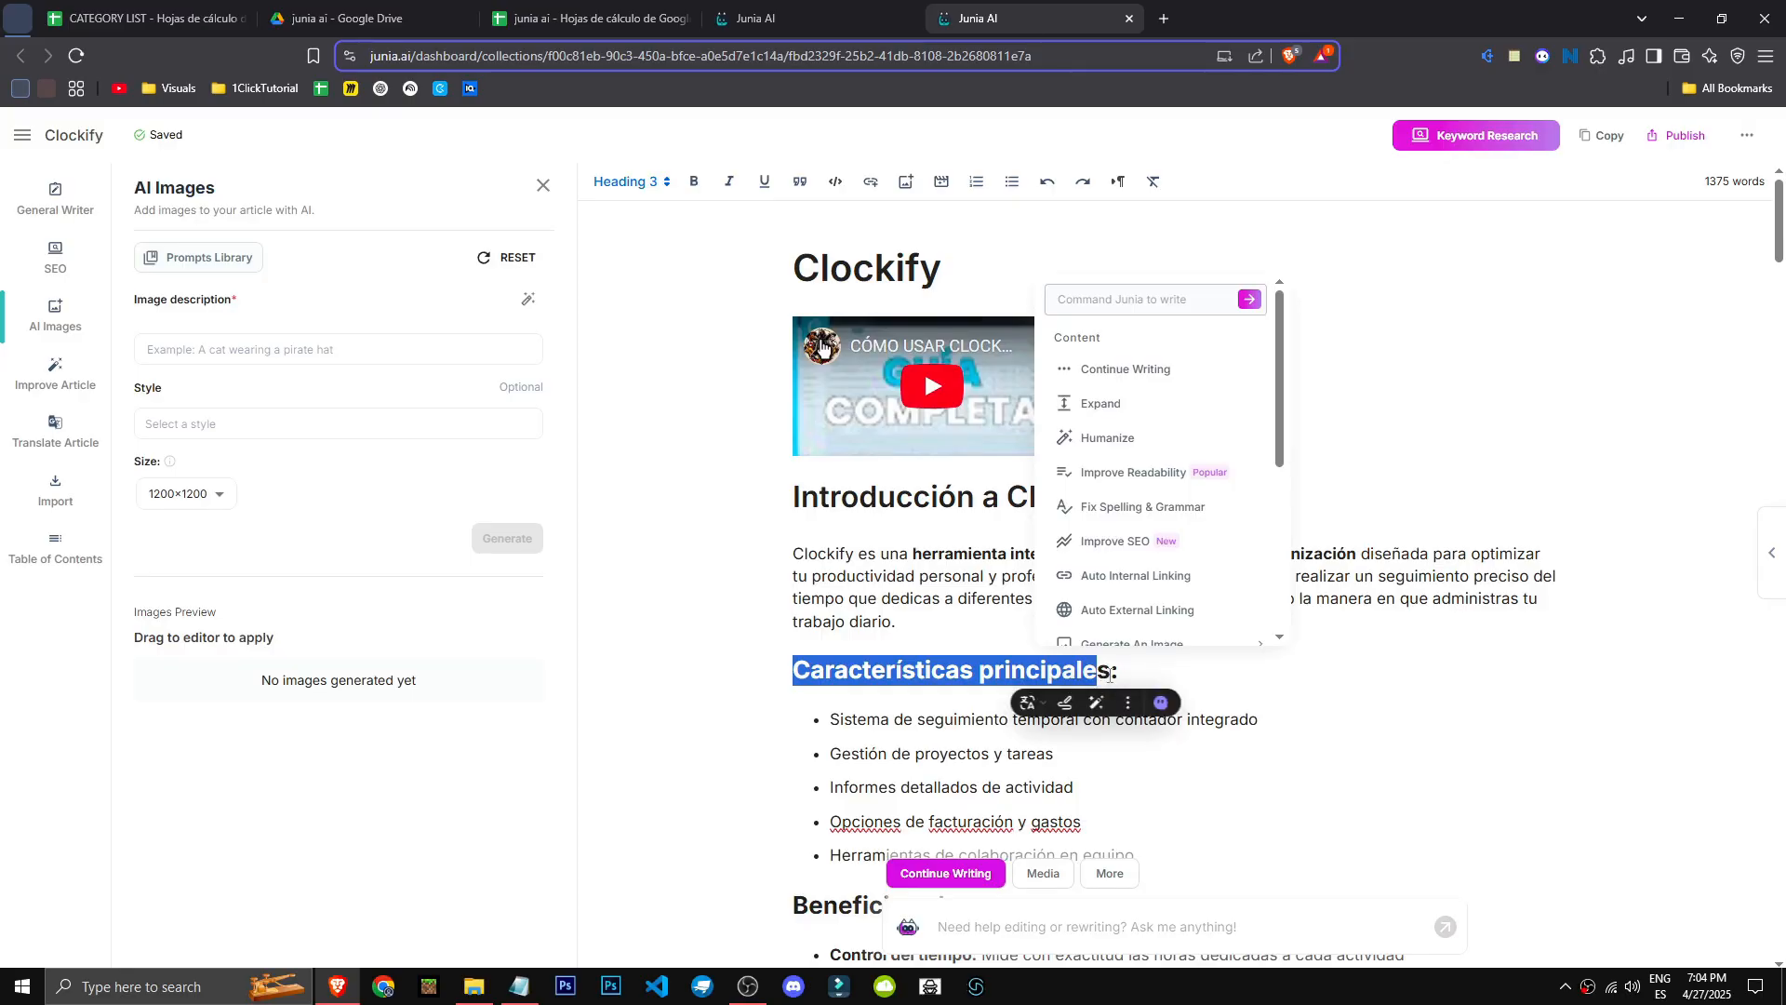
click(1109, 676)
Examine the "Beneficios clave" section and the numbered headings under "Guía paso a paso para empezar con Clockify".
scroll(939, 595, down, 4)
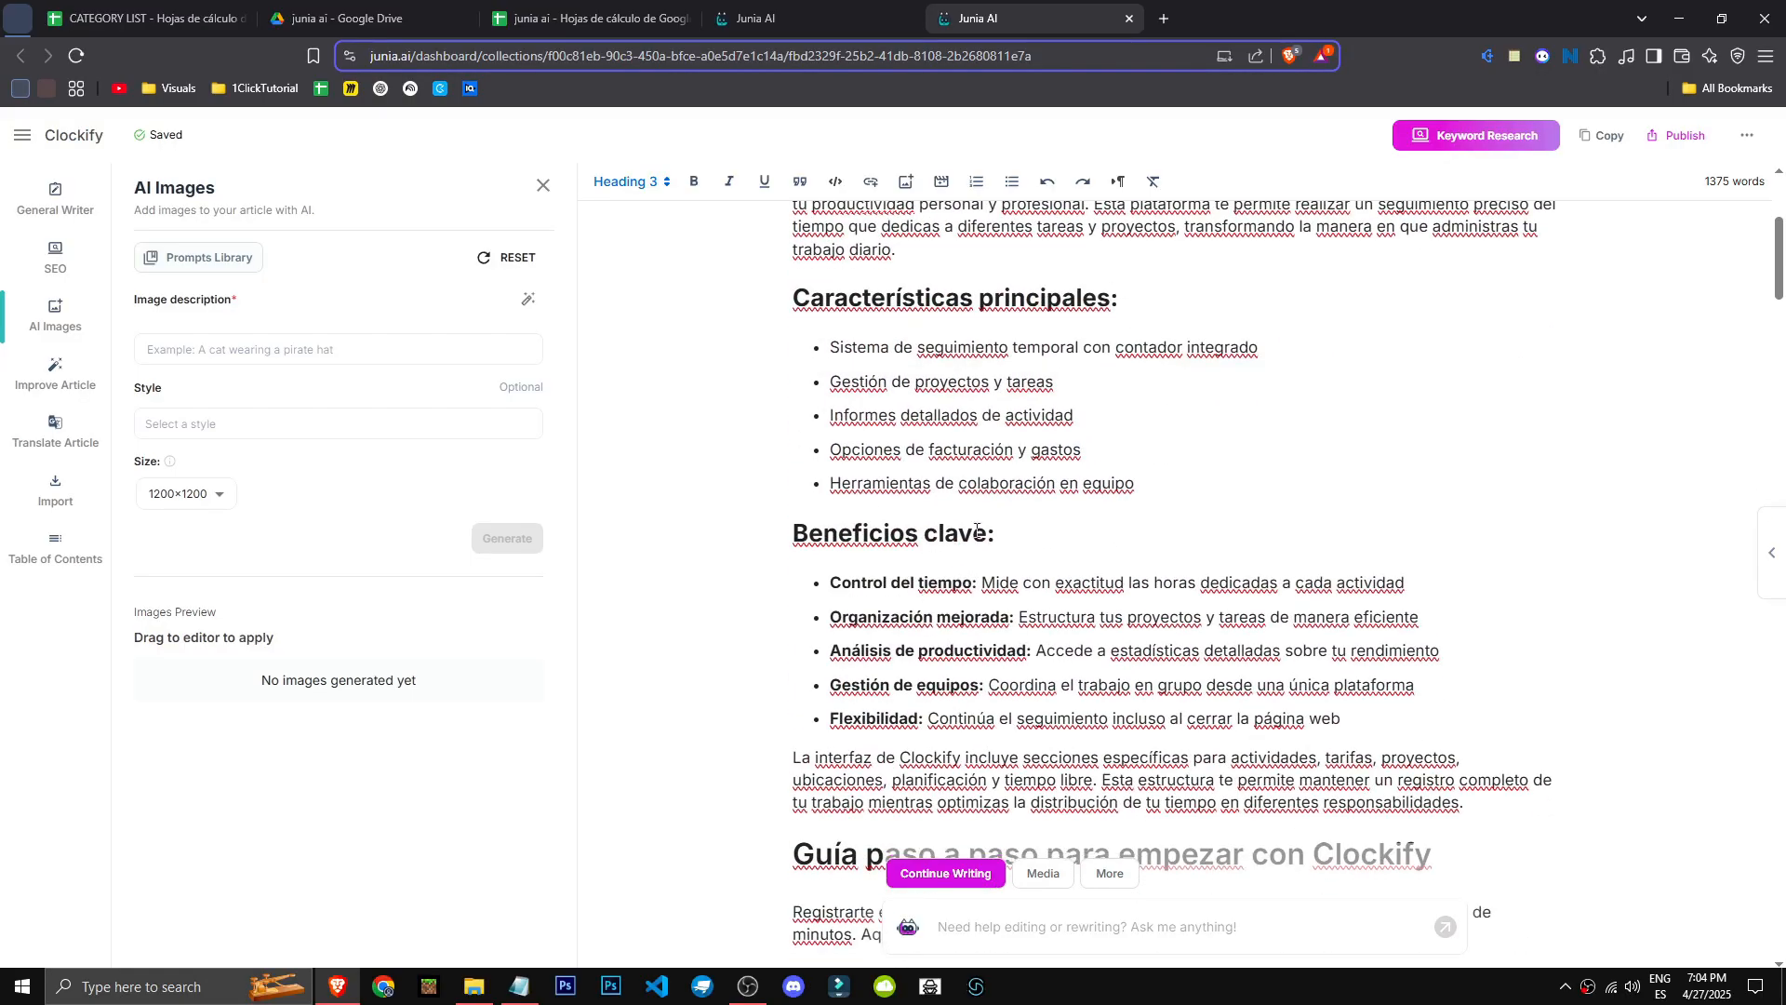
scroll(1028, 565, down, 3)
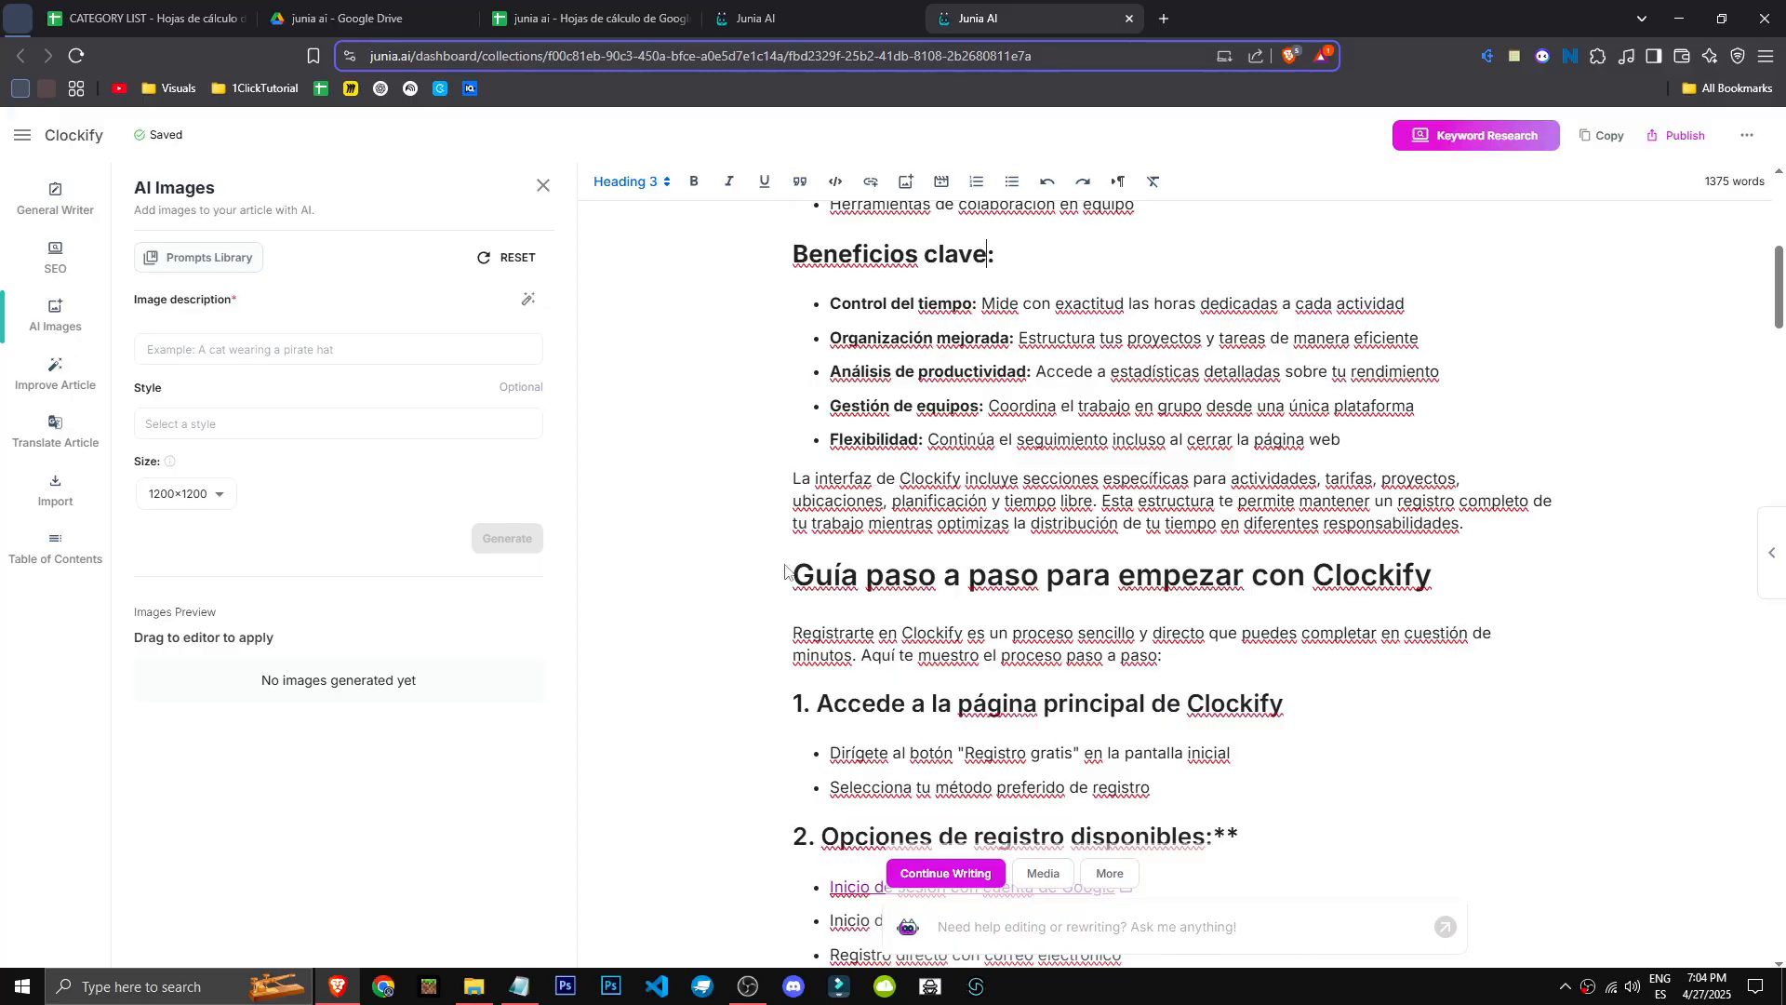
scroll(997, 633, down, 2)
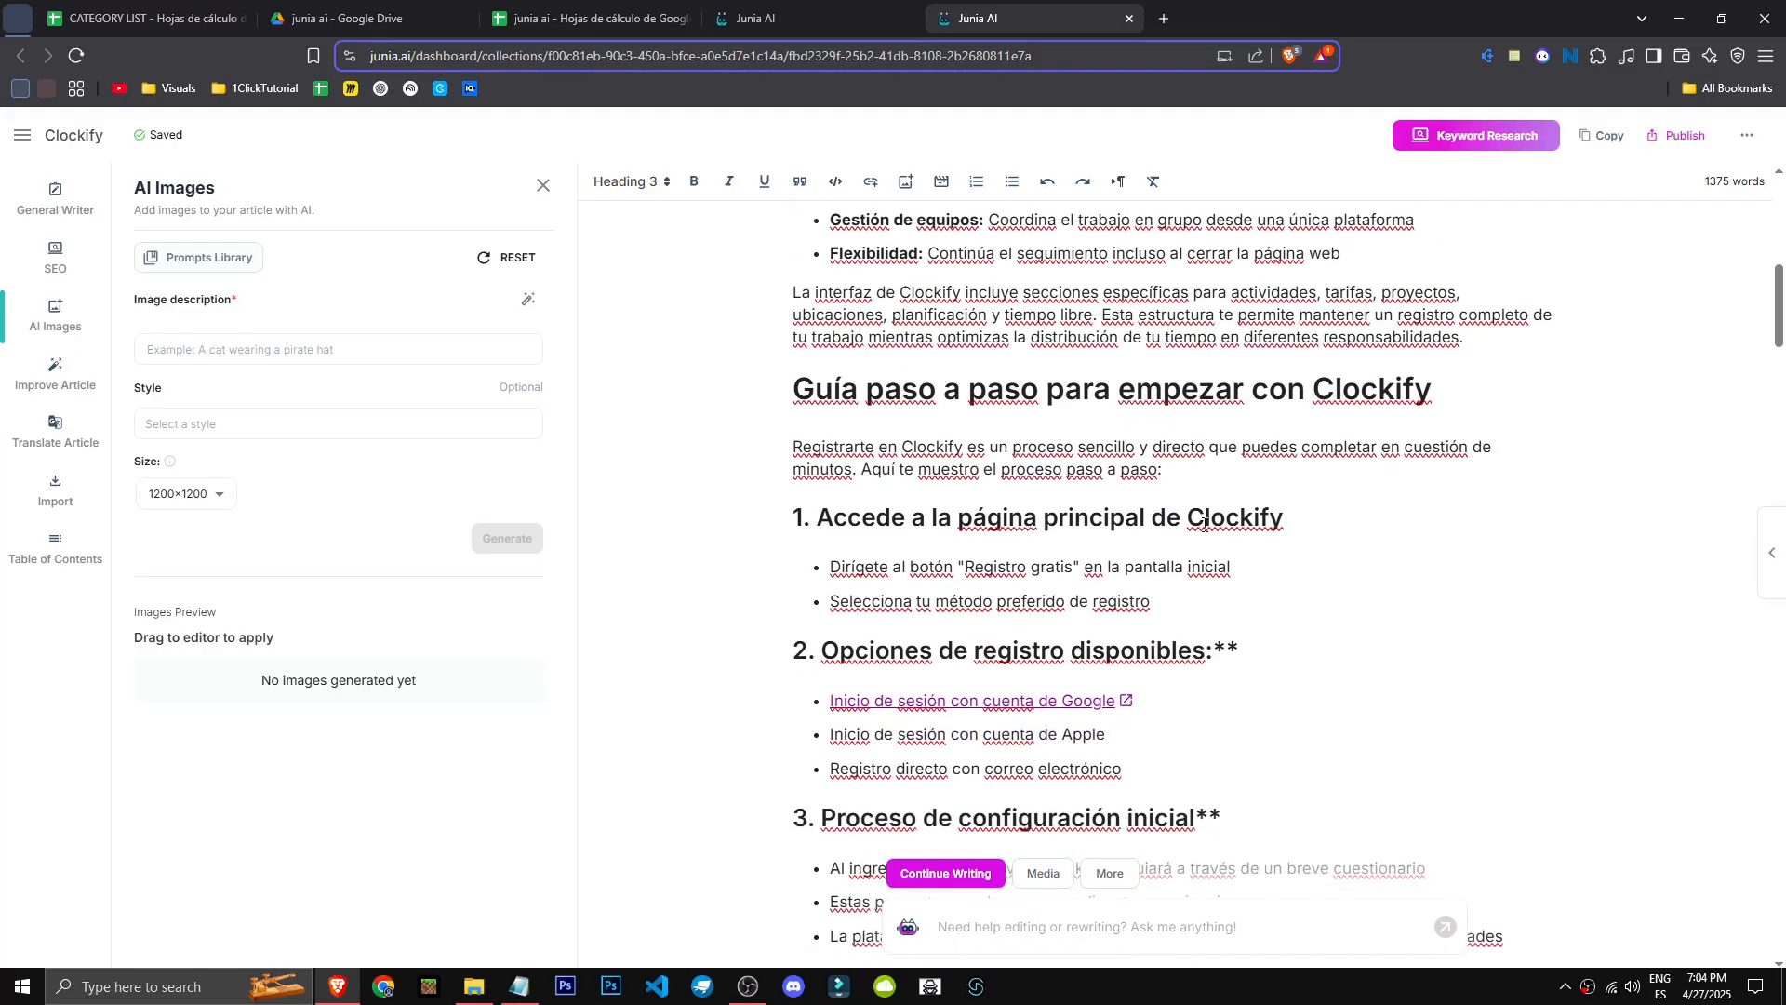
drag(1285, 518, 791, 518)
click(1509, 685)
scroll(1059, 644, down, 2)
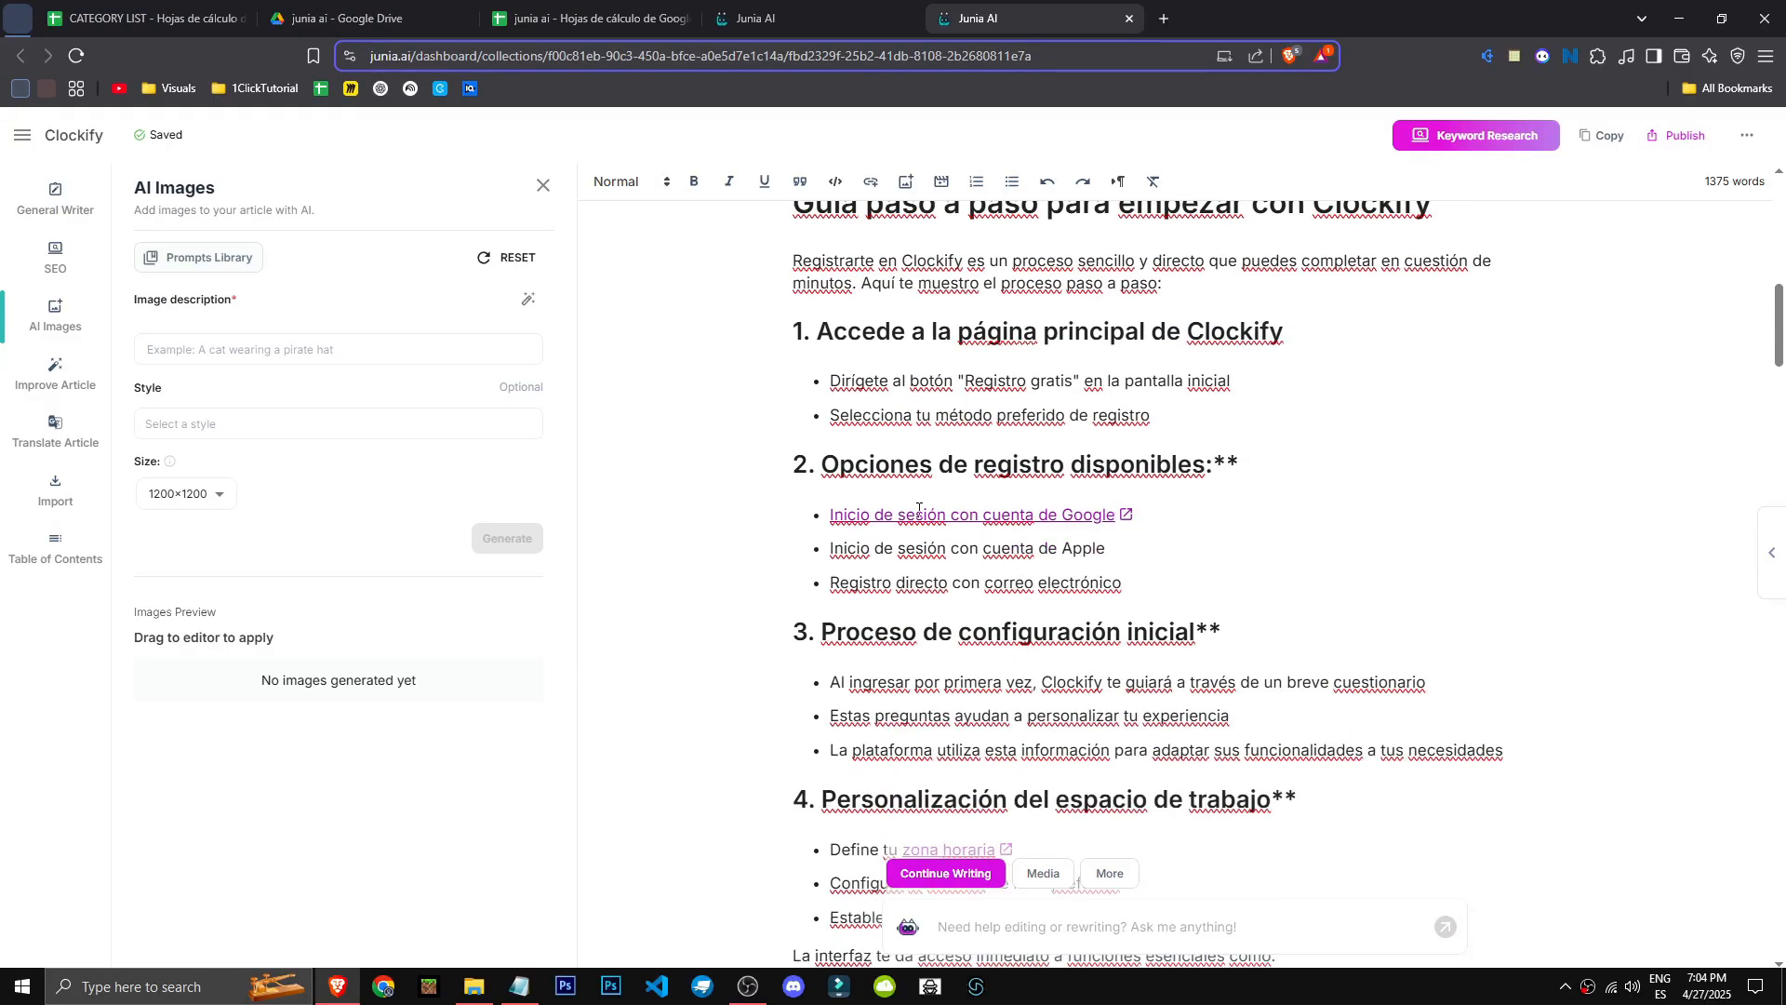
Inspect the Google sign-in link, the asterisks after "Opciones de registro disponibles:" and the linked text in the timer section's heading.
drag(917, 510, 1058, 508)
click(698, 560)
click(1228, 464)
drag(1211, 457, 1239, 462)
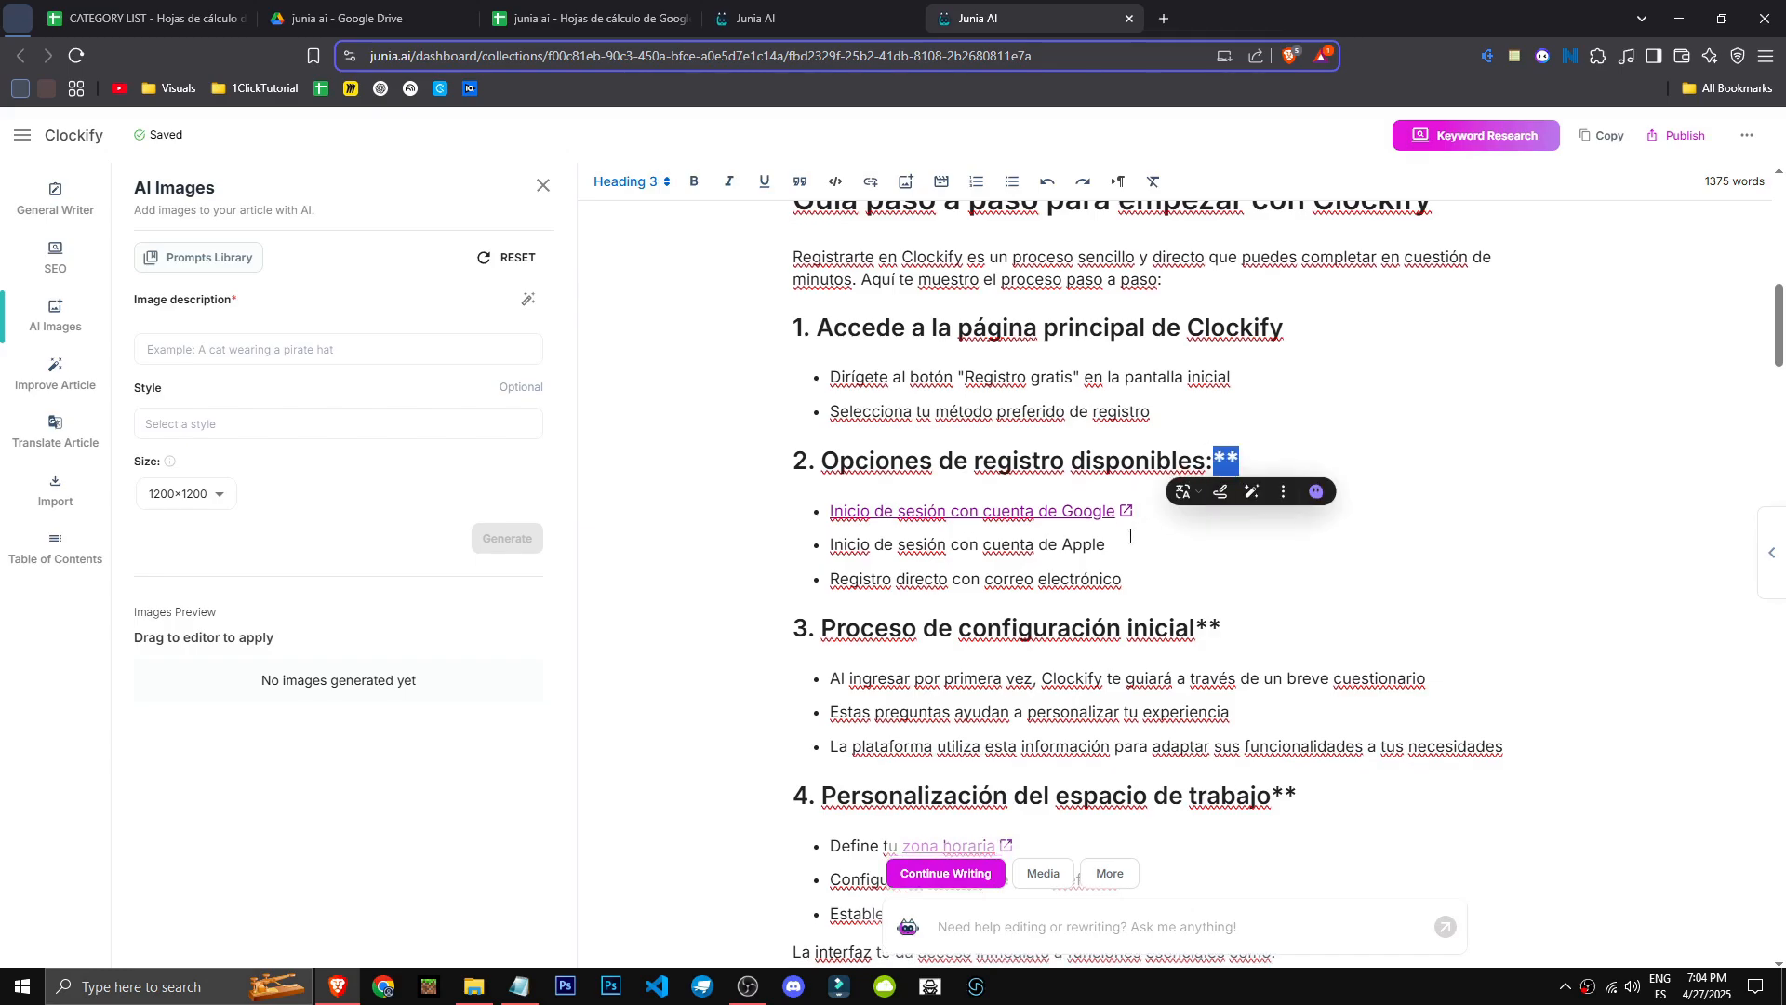
scroll(1239, 372, down, 5)
scroll(1248, 531, down, 3)
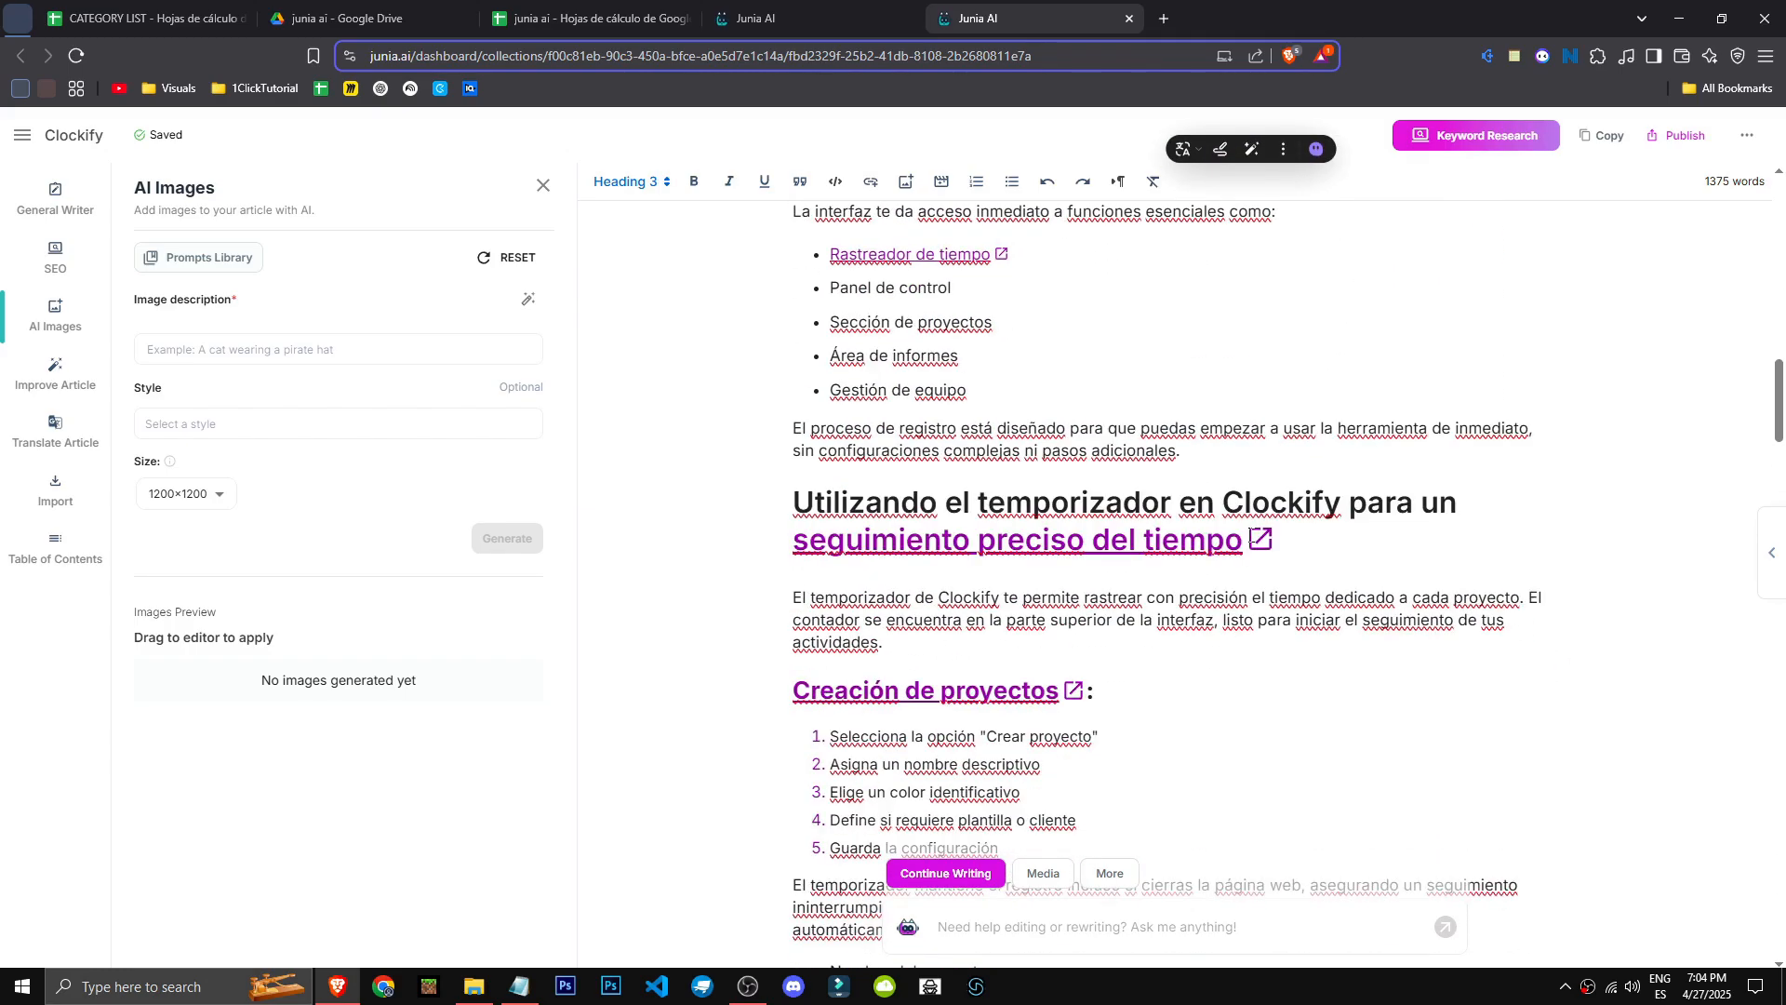
click(1224, 539)
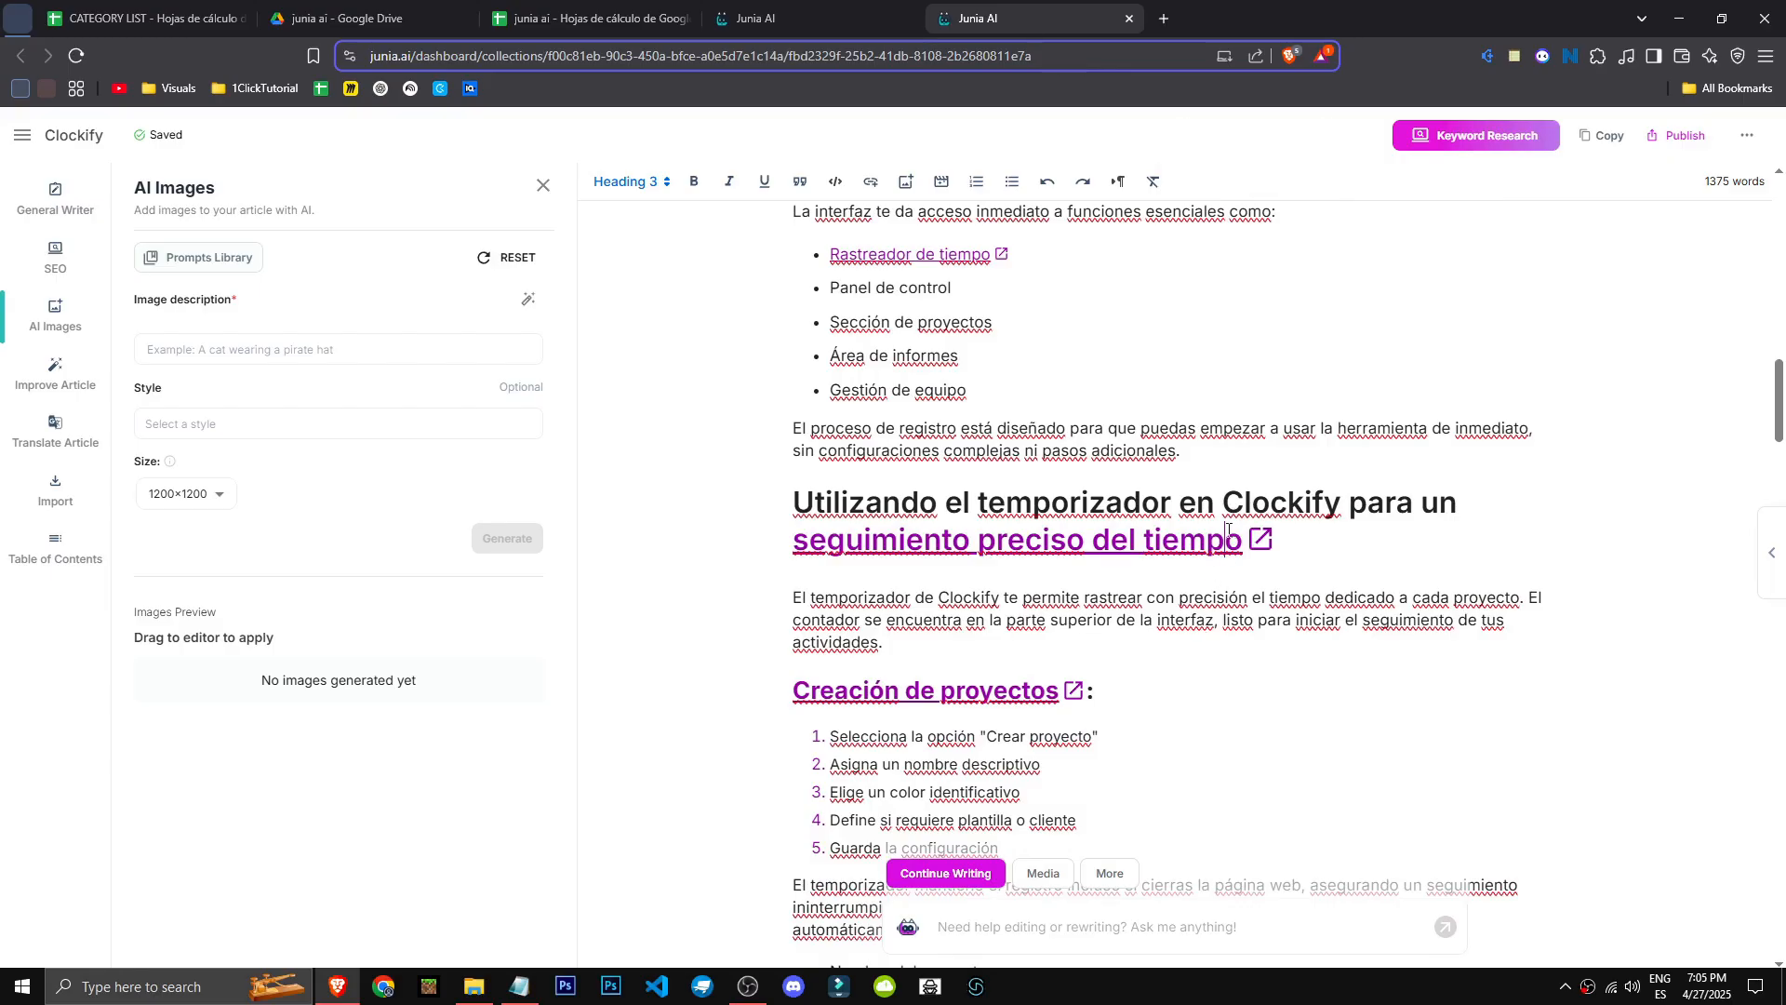
Open and skim the ClickUp page linked in the timer section's heading, and follow the Wrike link on the "Creación de proyectos" heading.
click(1089, 586)
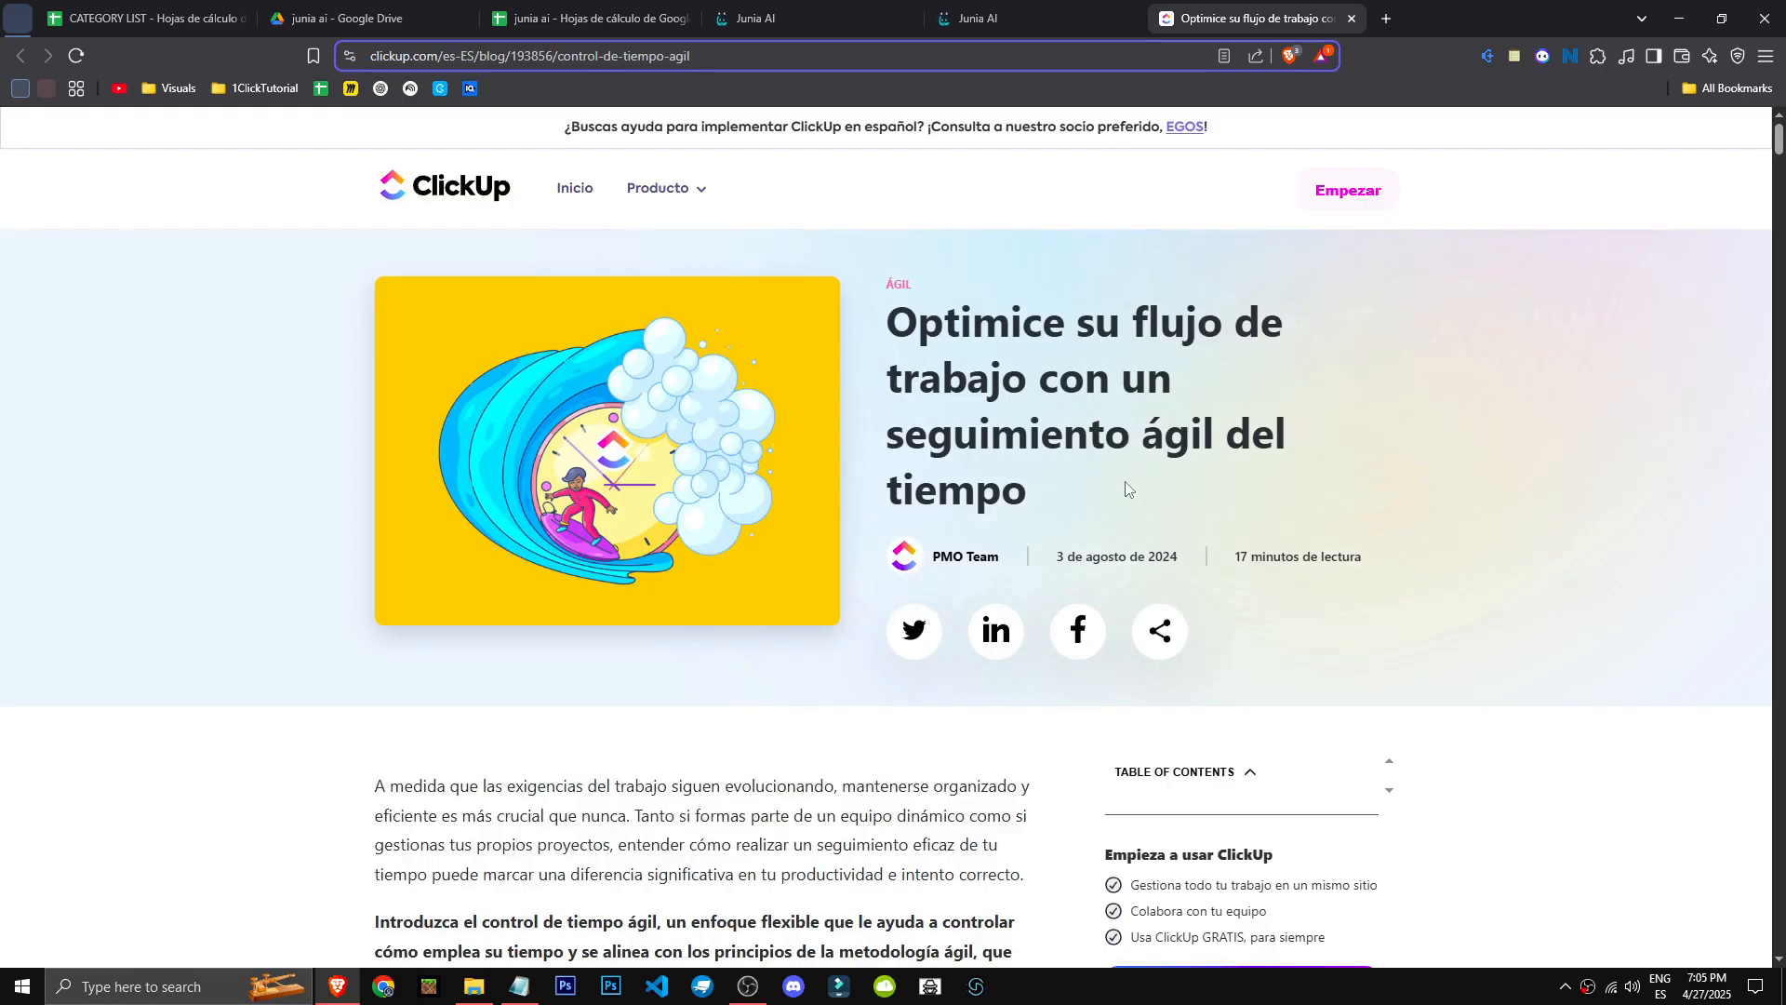
scroll(1126, 488, down, 10)
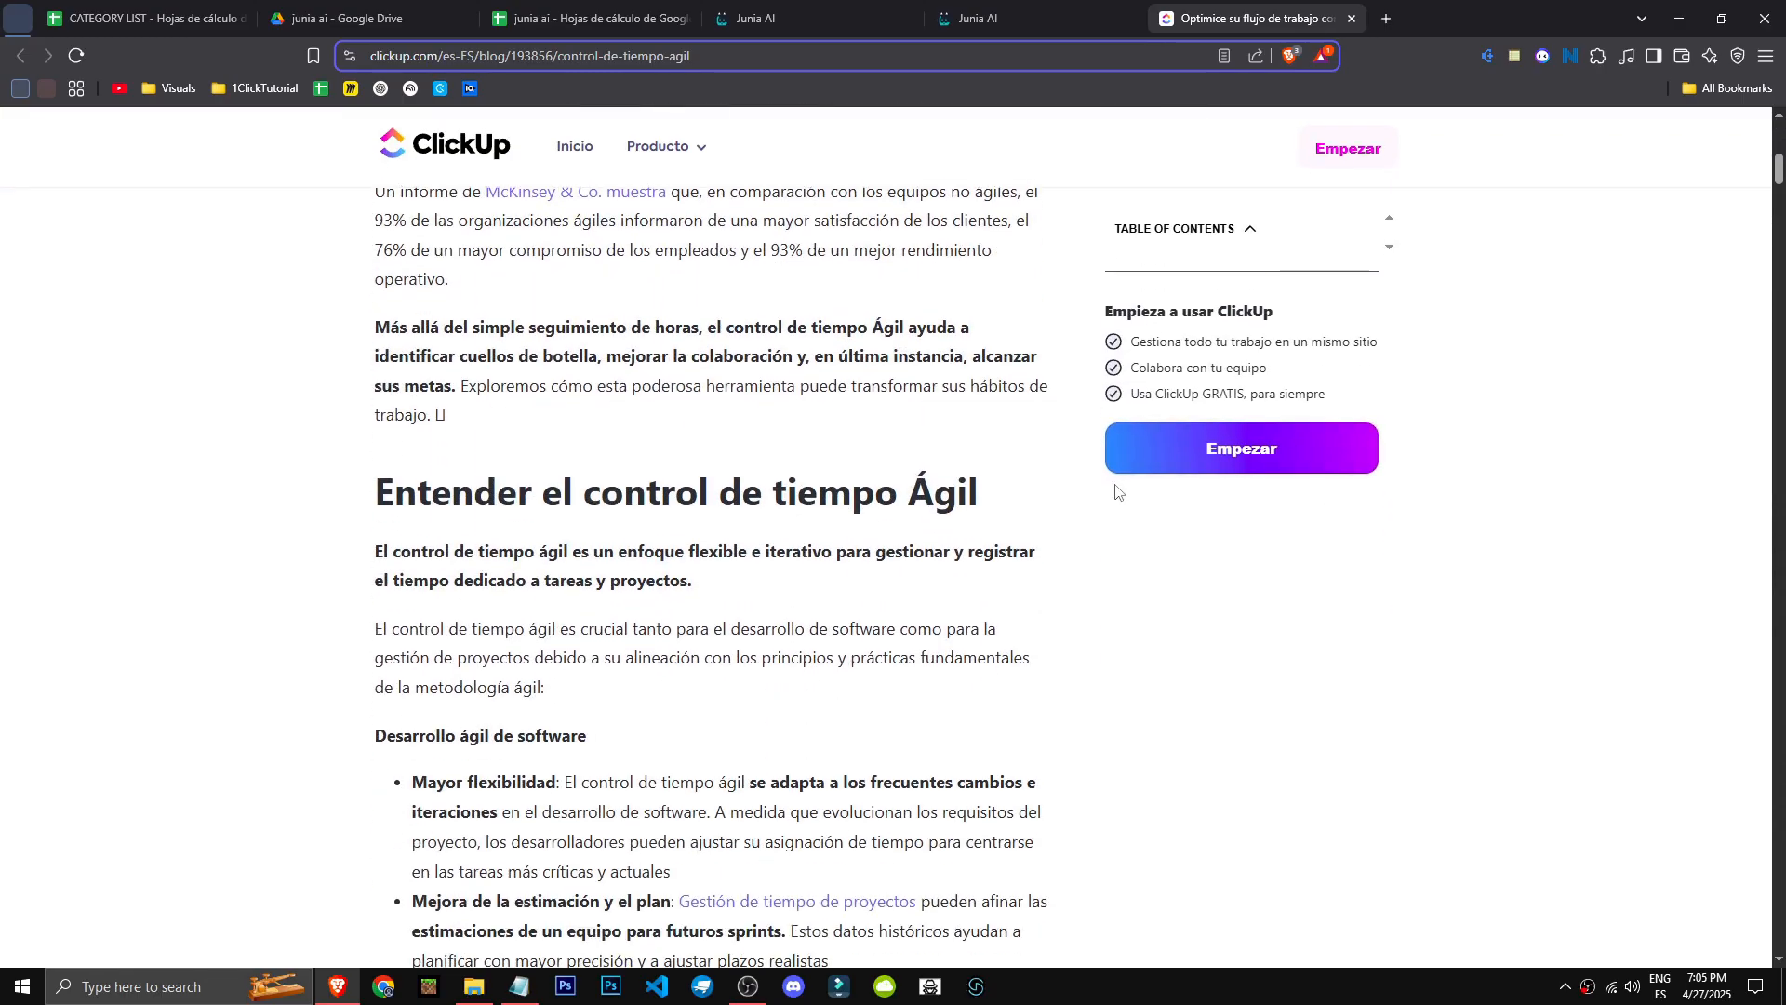
scroll(1089, 507, down, 12)
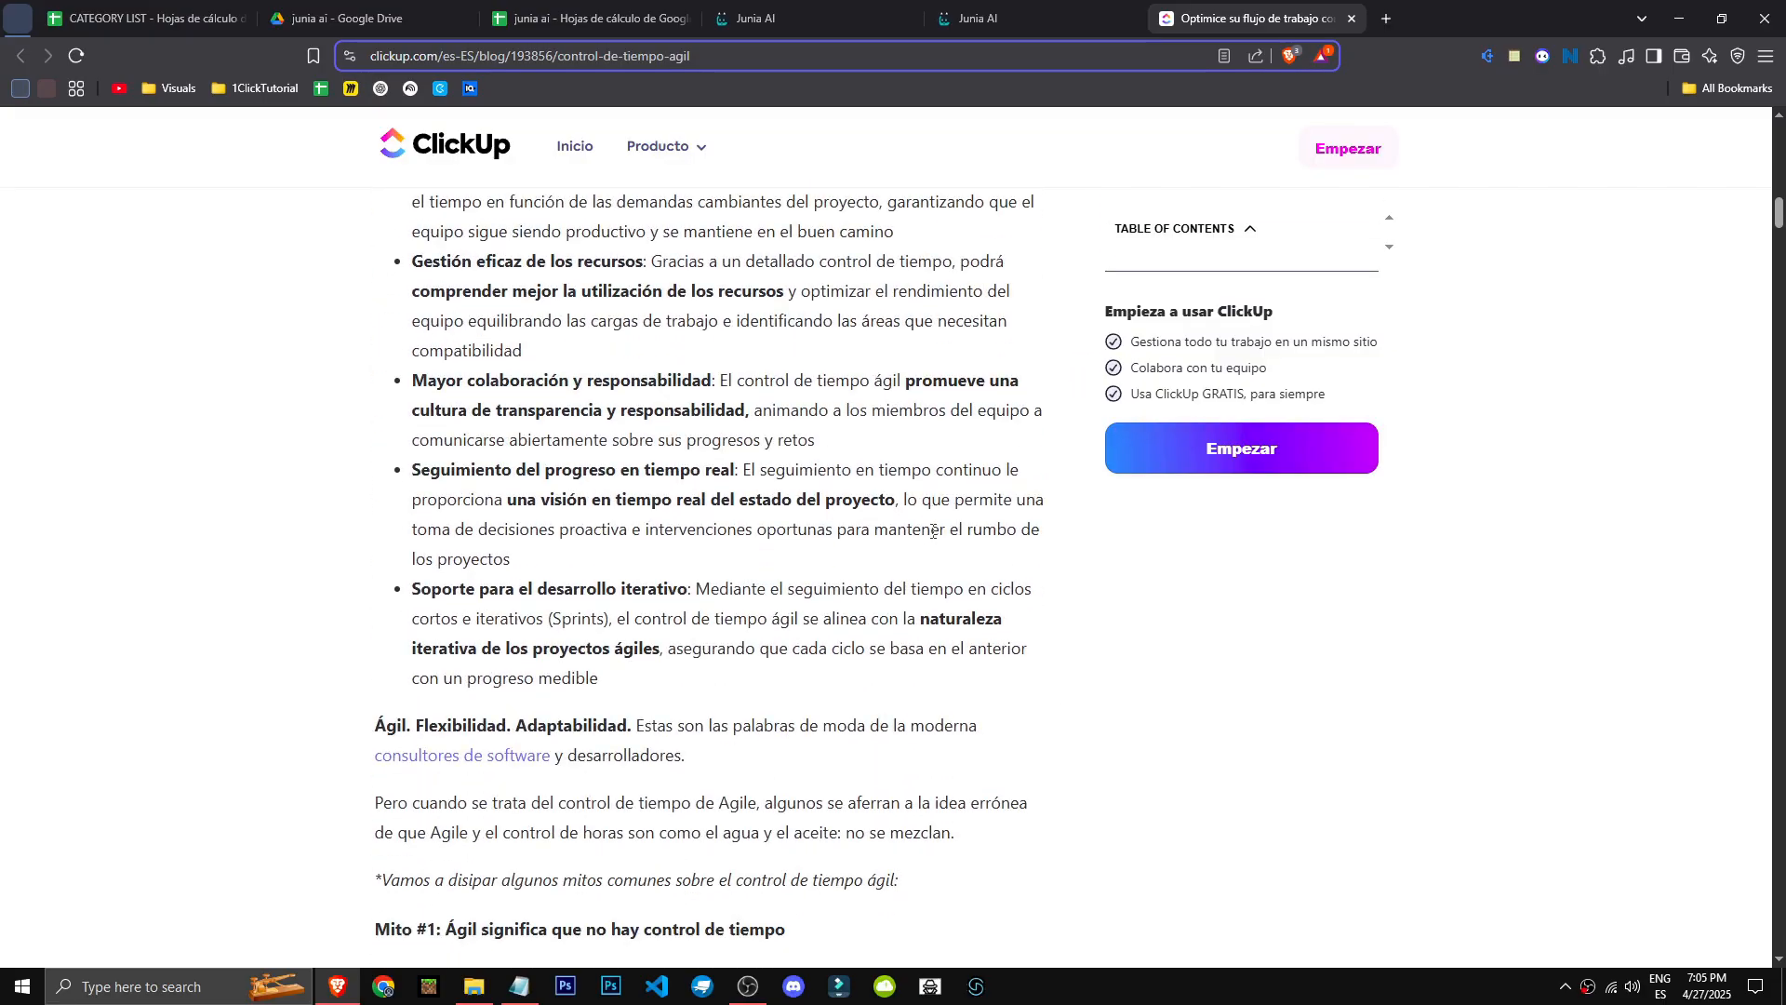
scroll(933, 530, down, 7)
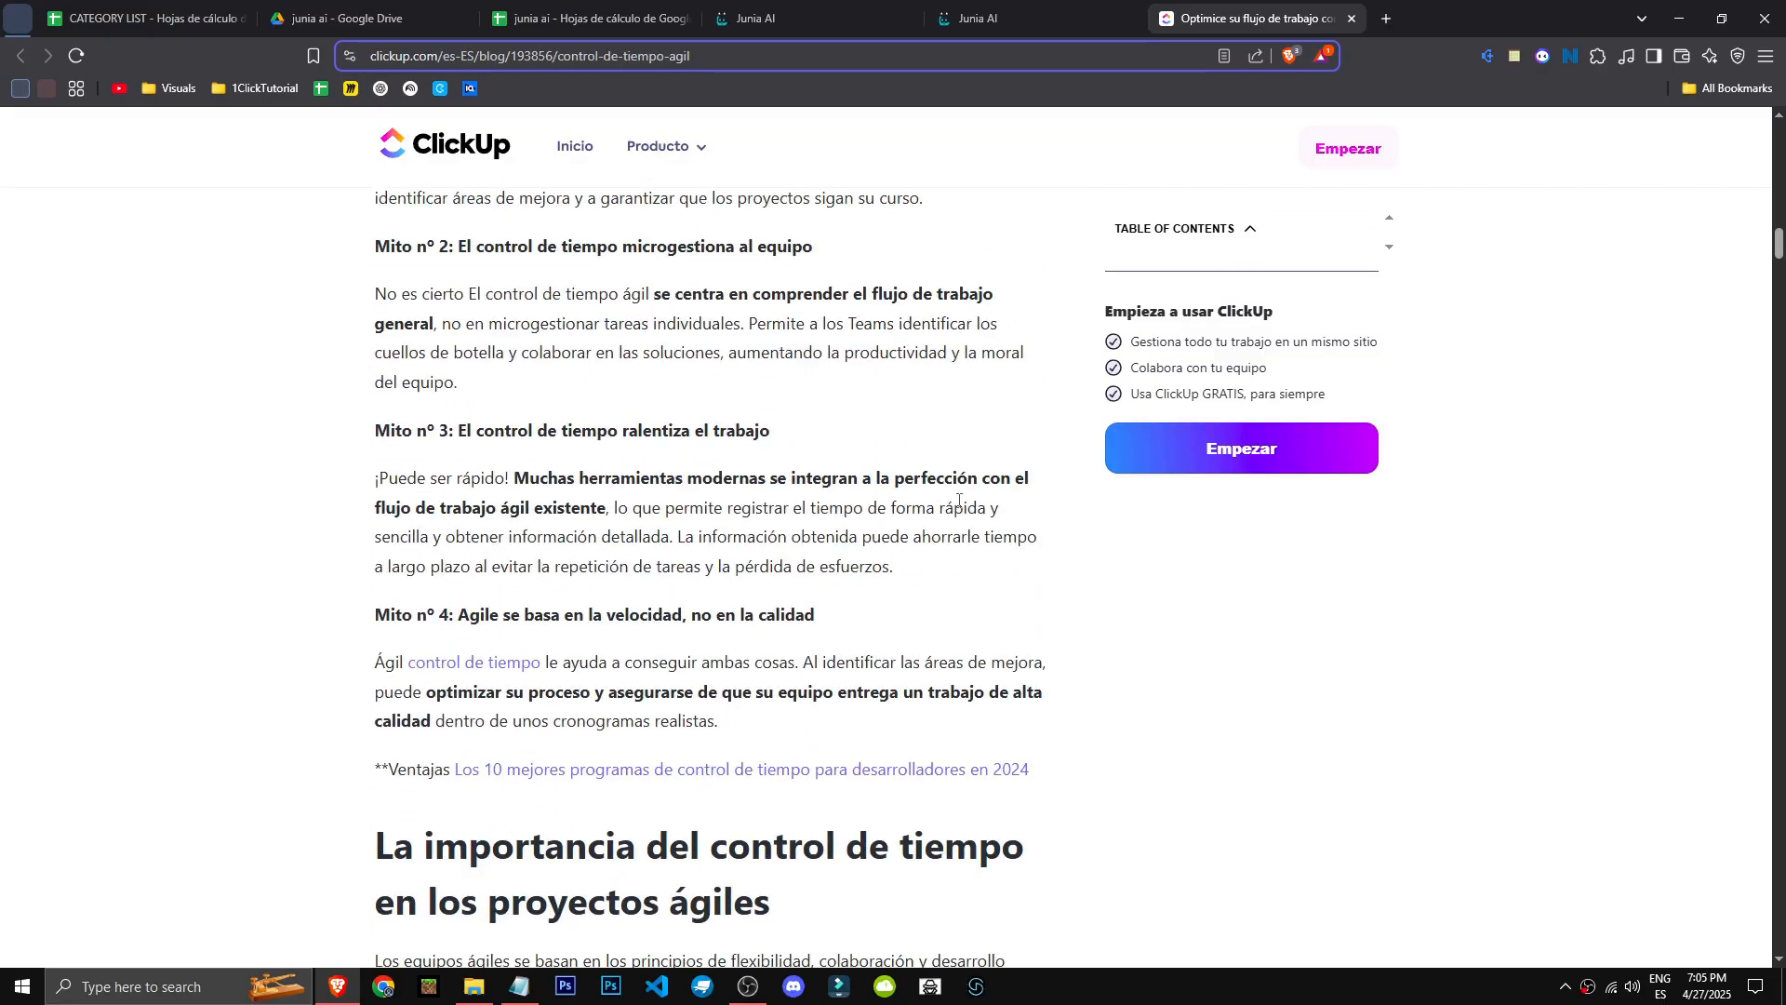
key(ctrl+w)
scroll(1196, 466, down, 3)
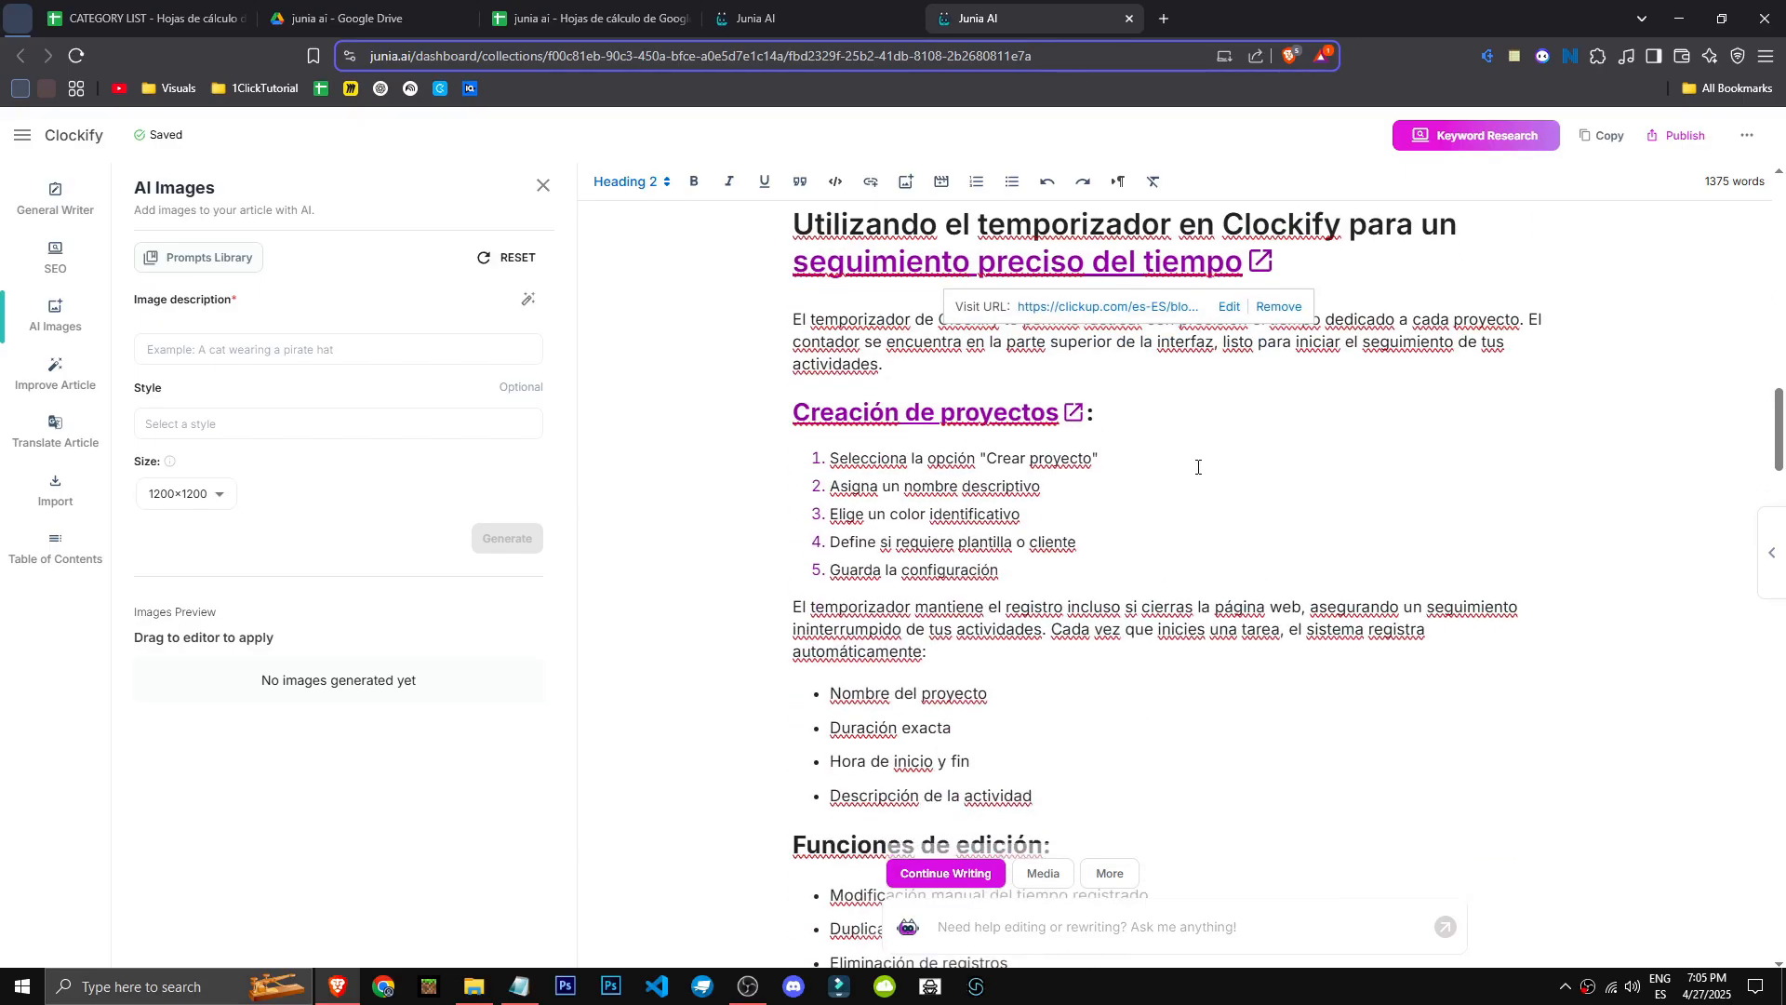
click(955, 407)
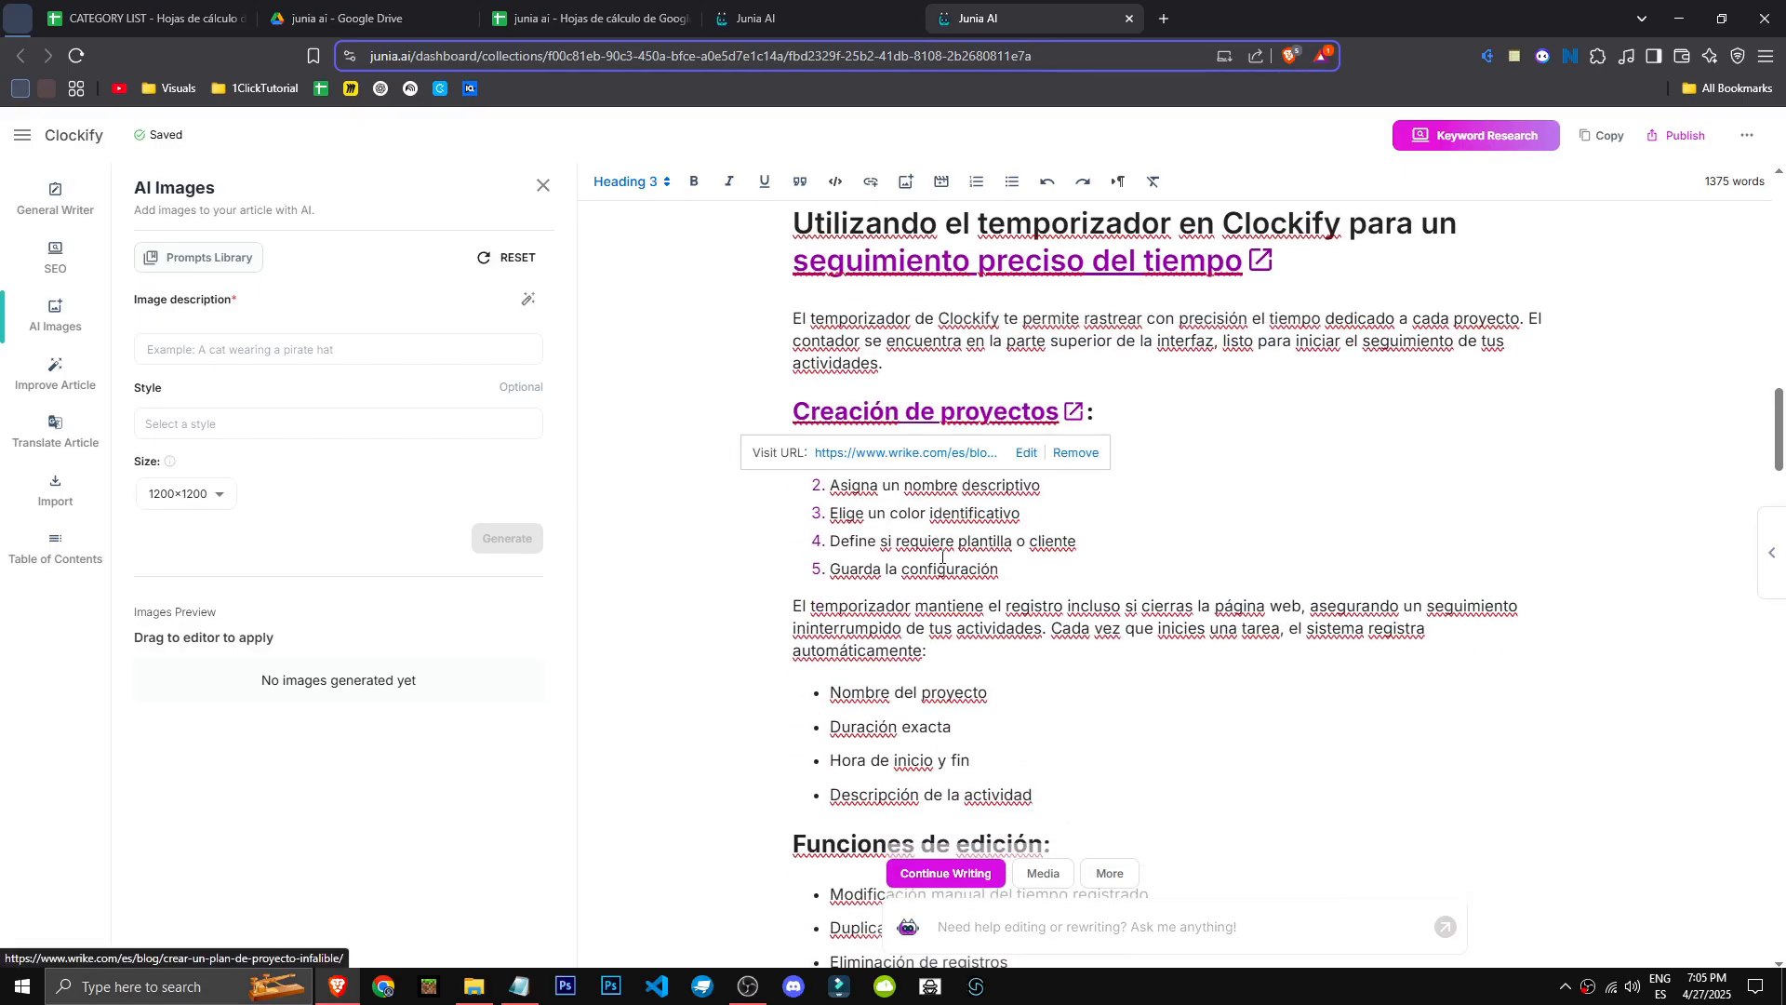
click(904, 454)
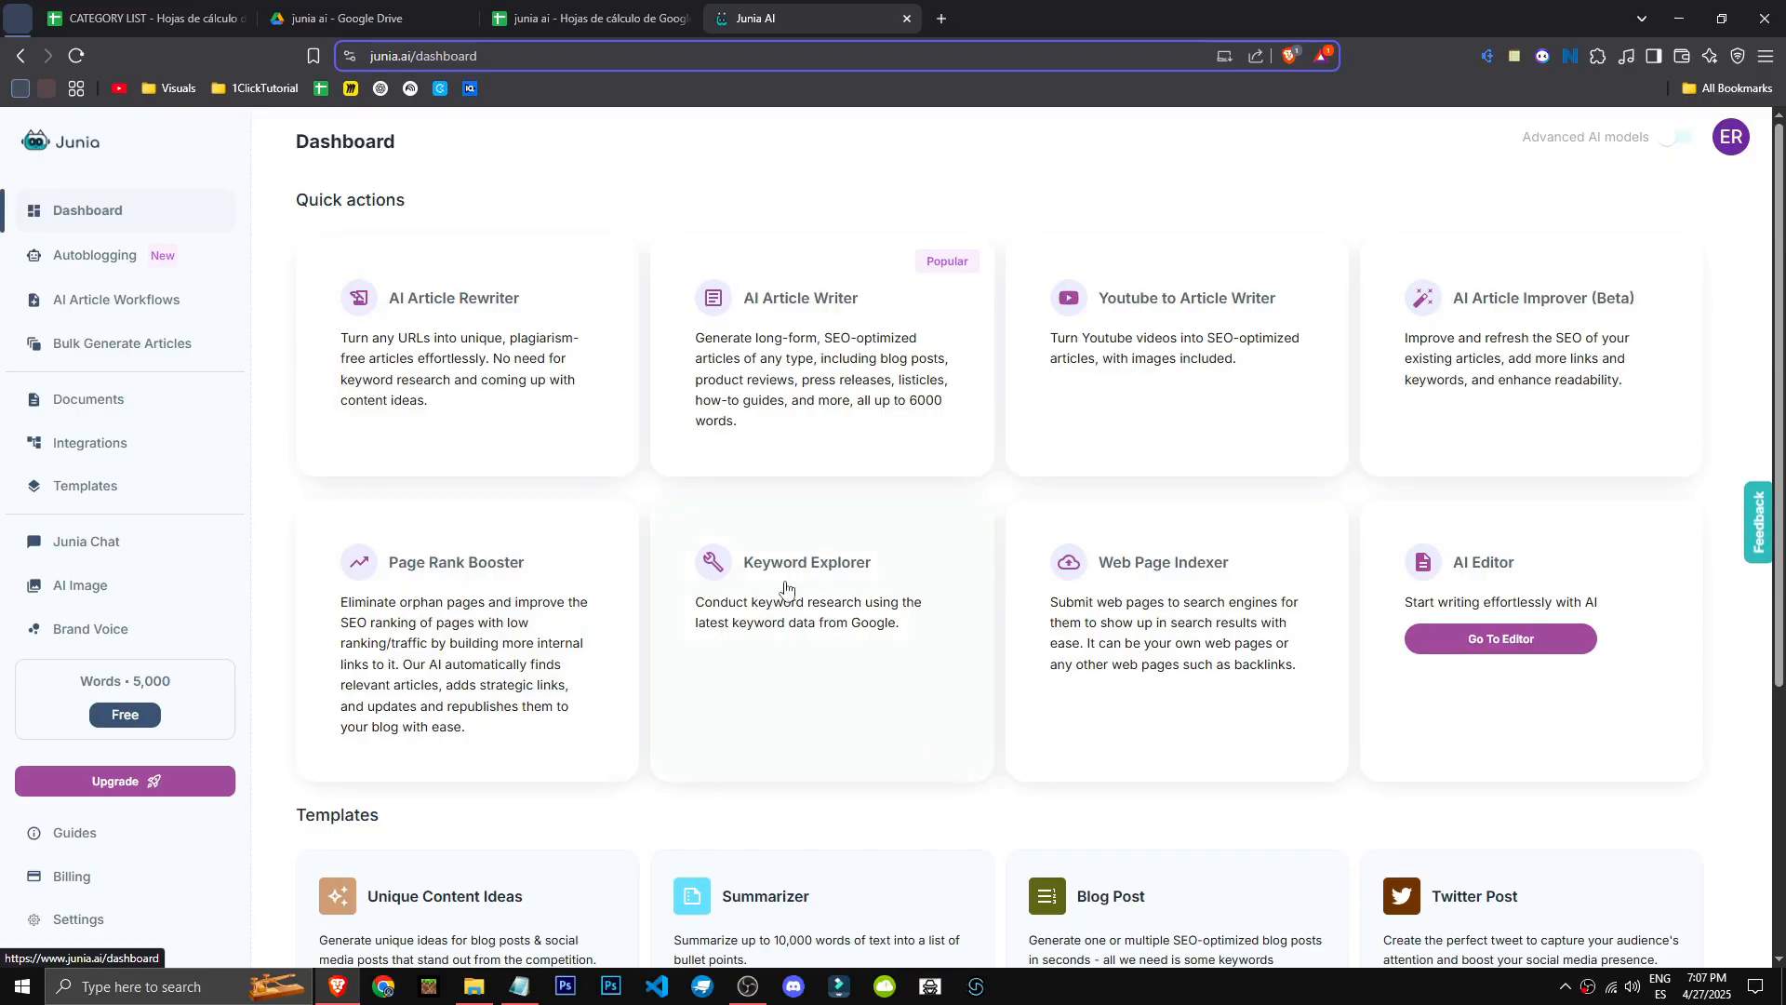
Start an AI Article Writer workflow from the dashboard with "Clockify" as the topic.
click(846, 365)
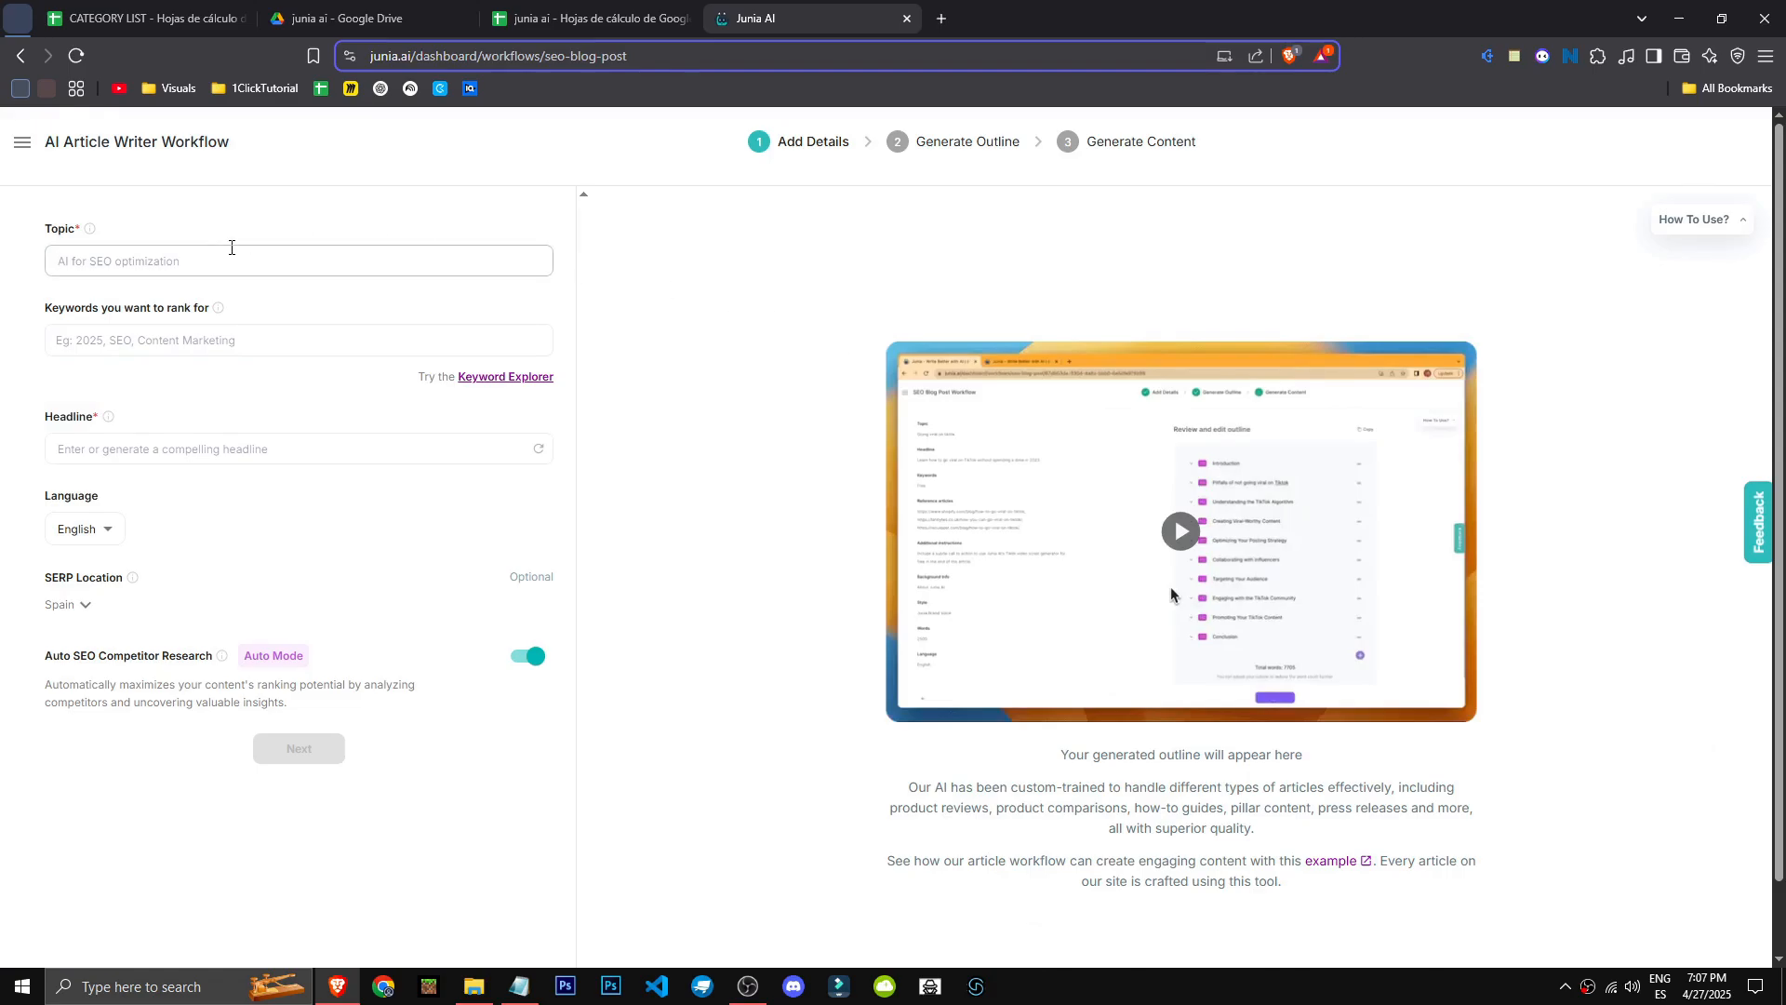
click(231, 247)
text(Cockify)
click(65, 261)
text(l)
click(93, 316)
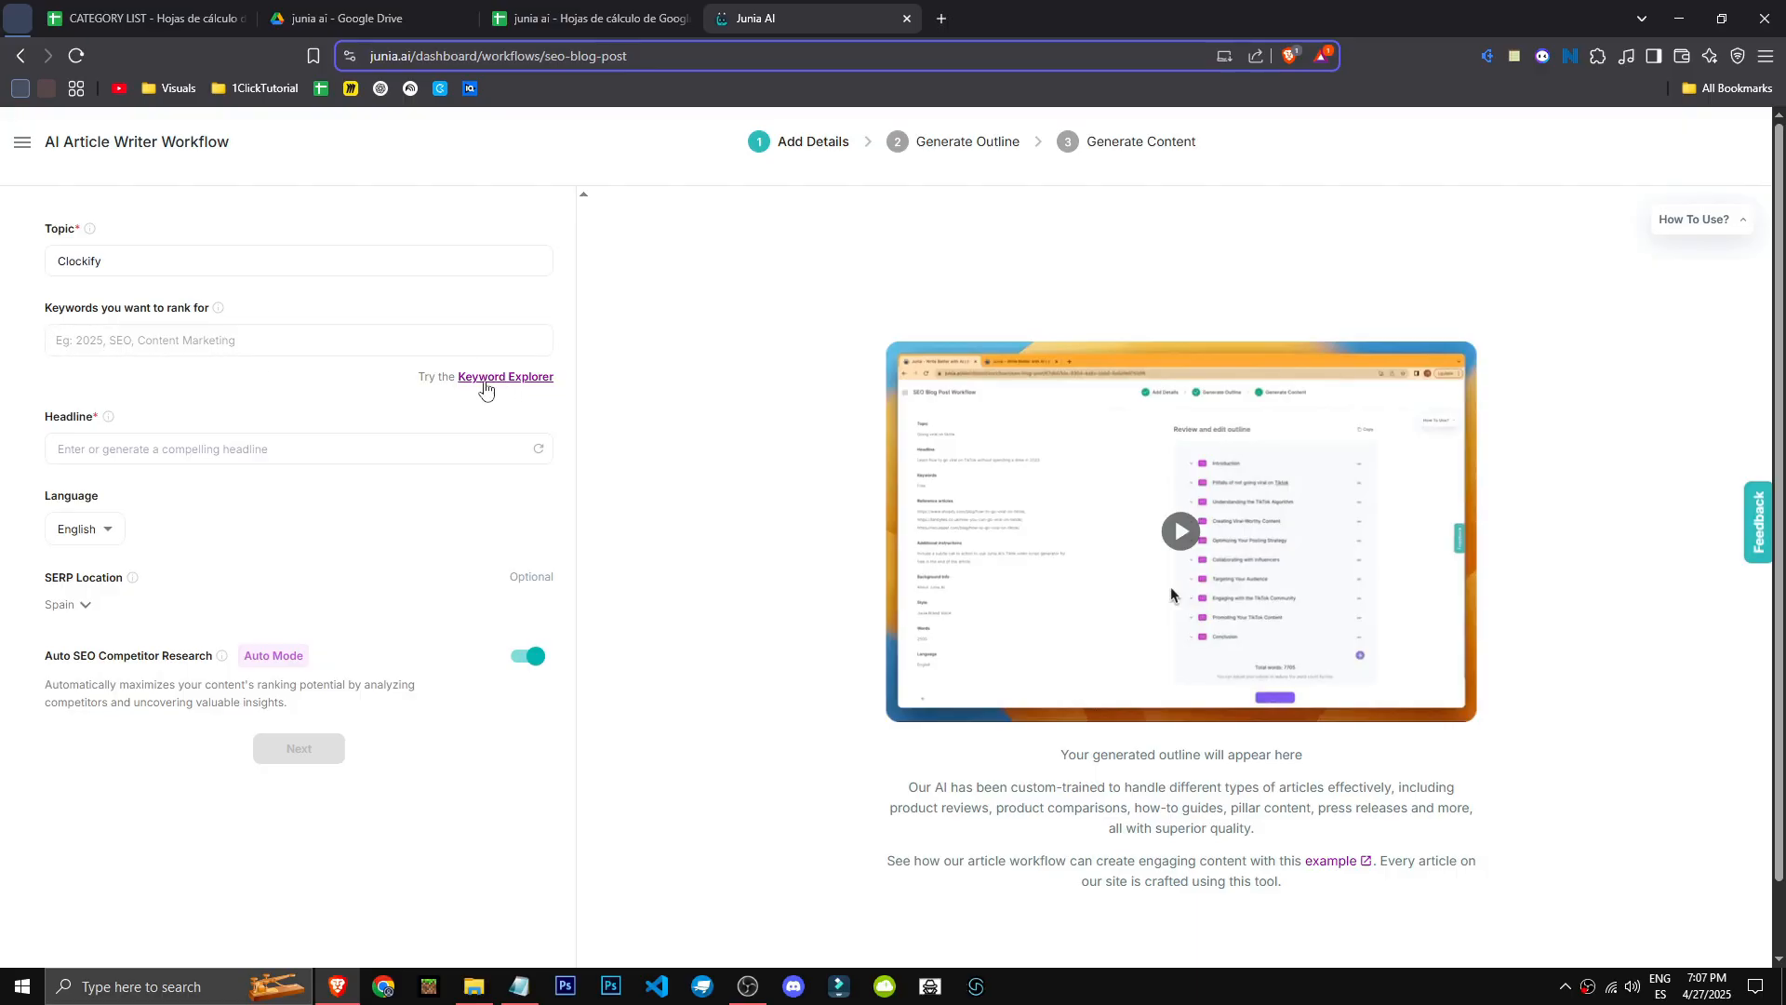
Search the Keyword Explorer for "Clockify" and add clockify, clockify chrome, clockify como funciona, clockyfy me and extension clockify as ranking keywords.
click(488, 379)
text(Clock)
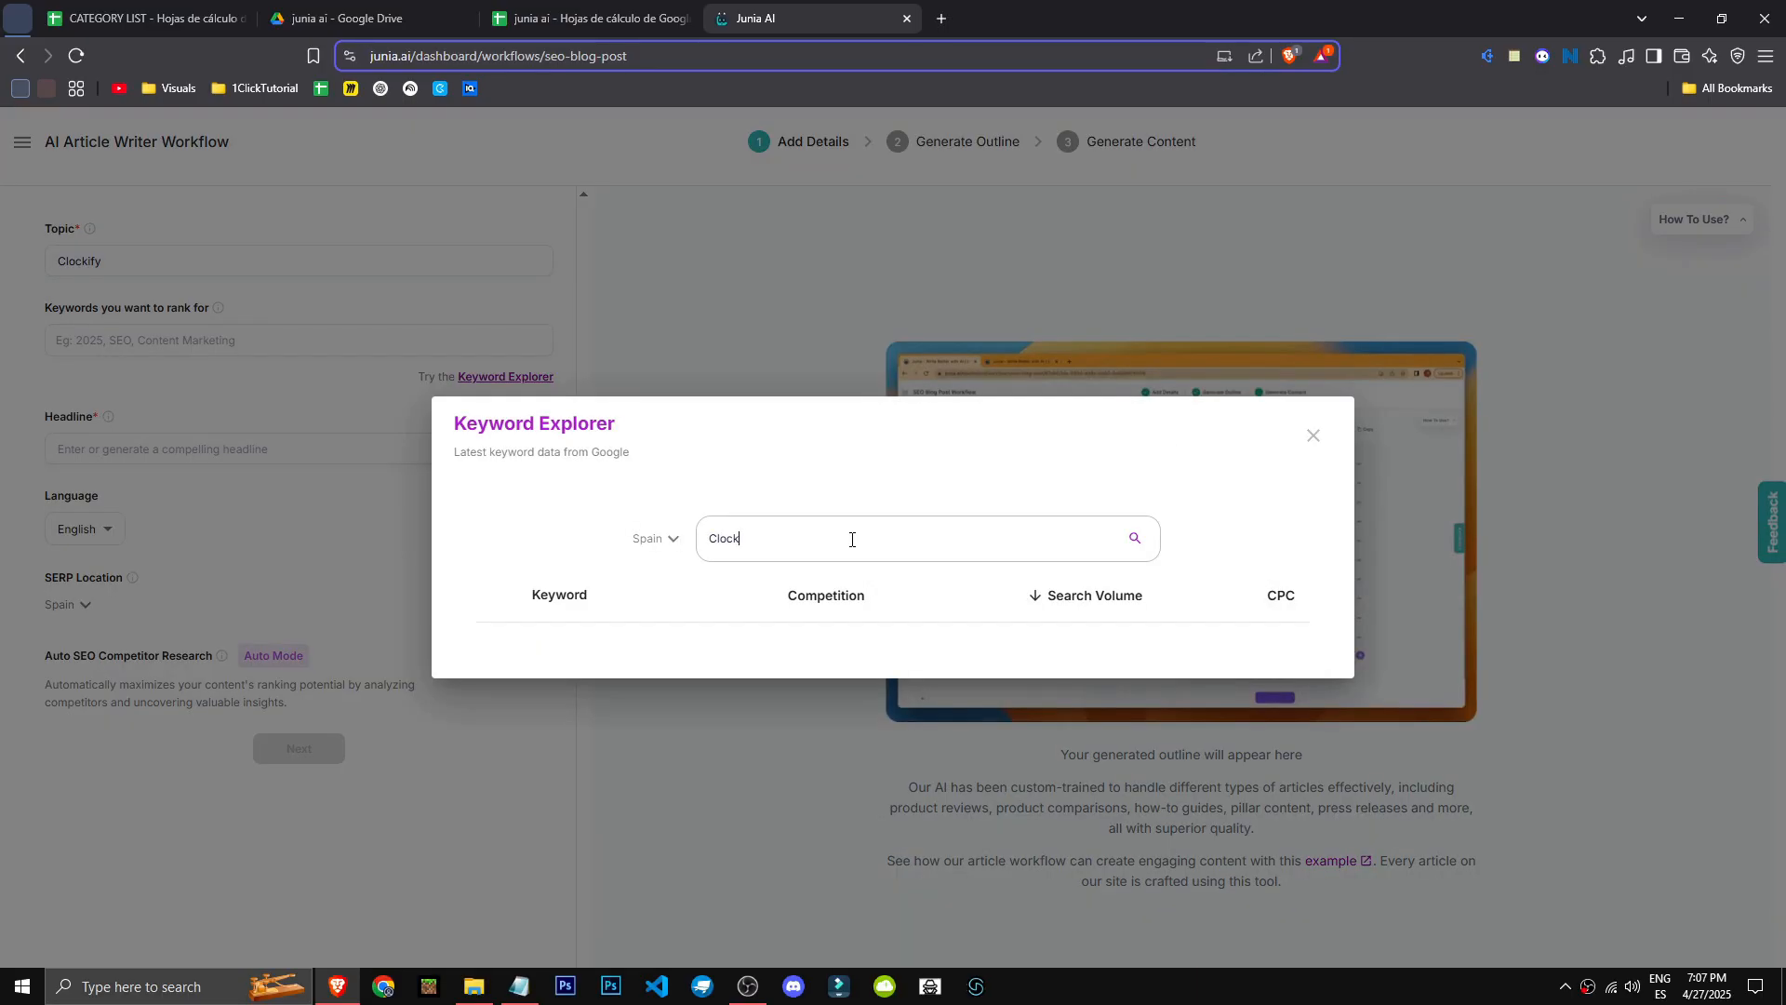
text(ify)
click(496, 518)
click(496, 570)
click(496, 621)
click(496, 674)
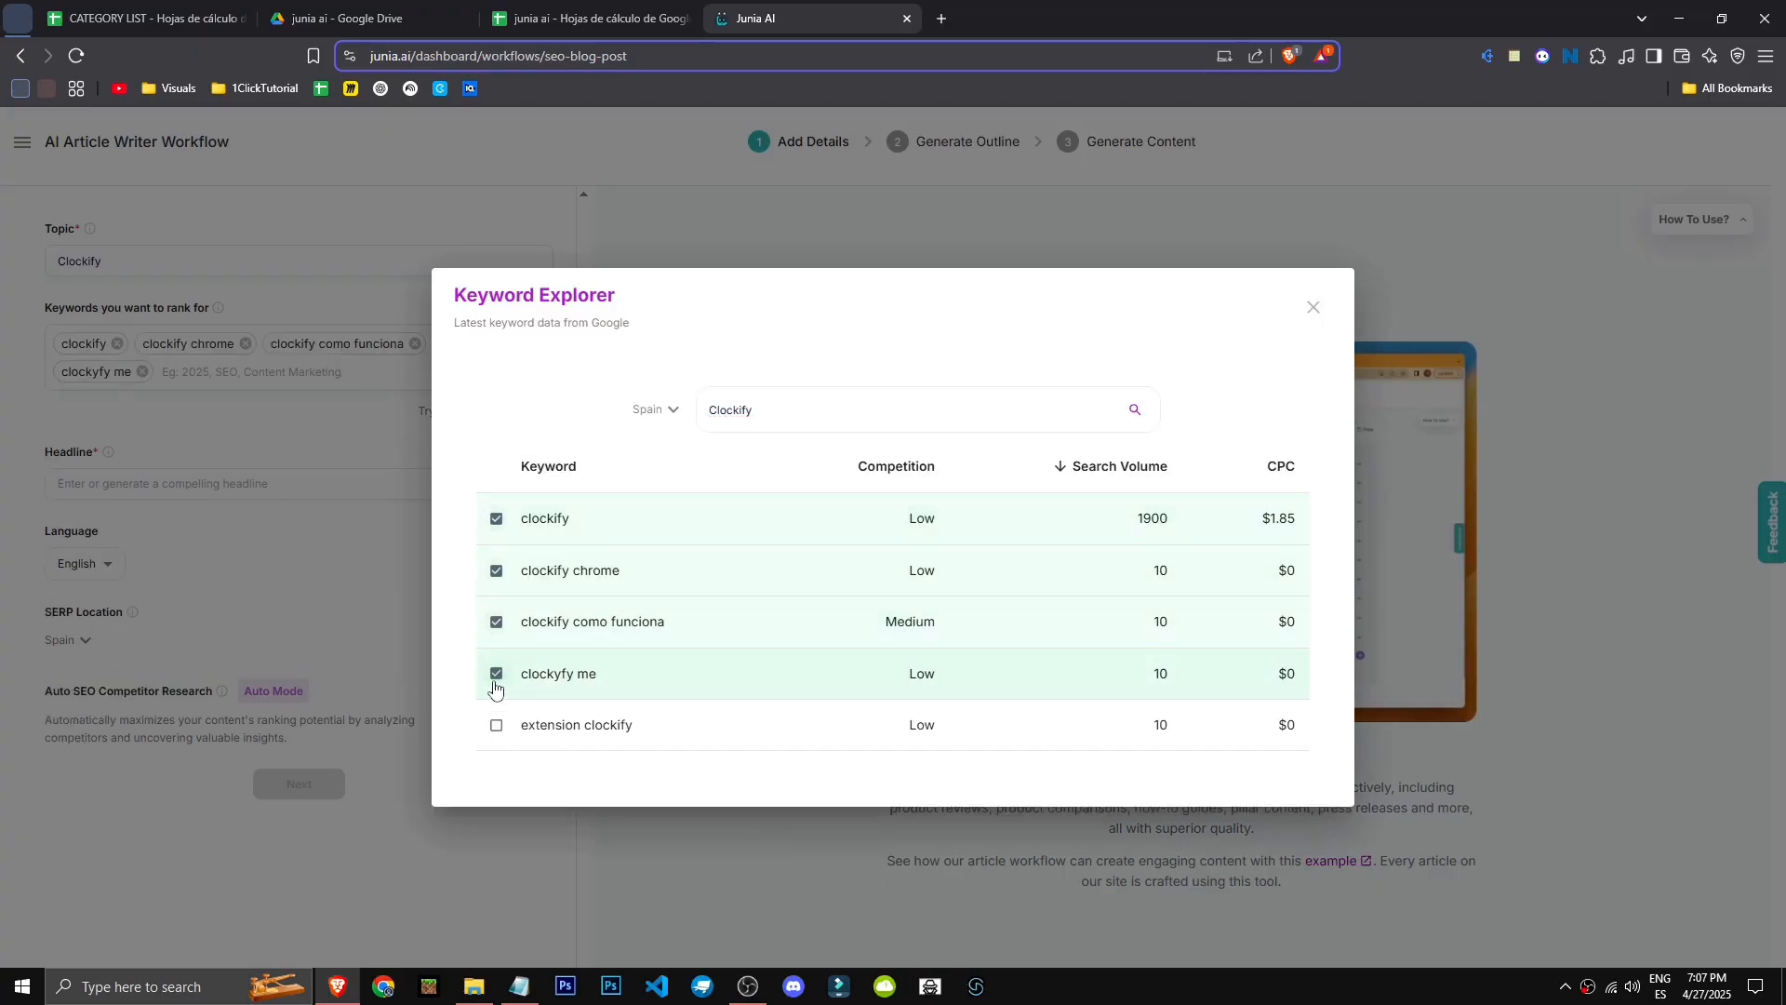
click(495, 725)
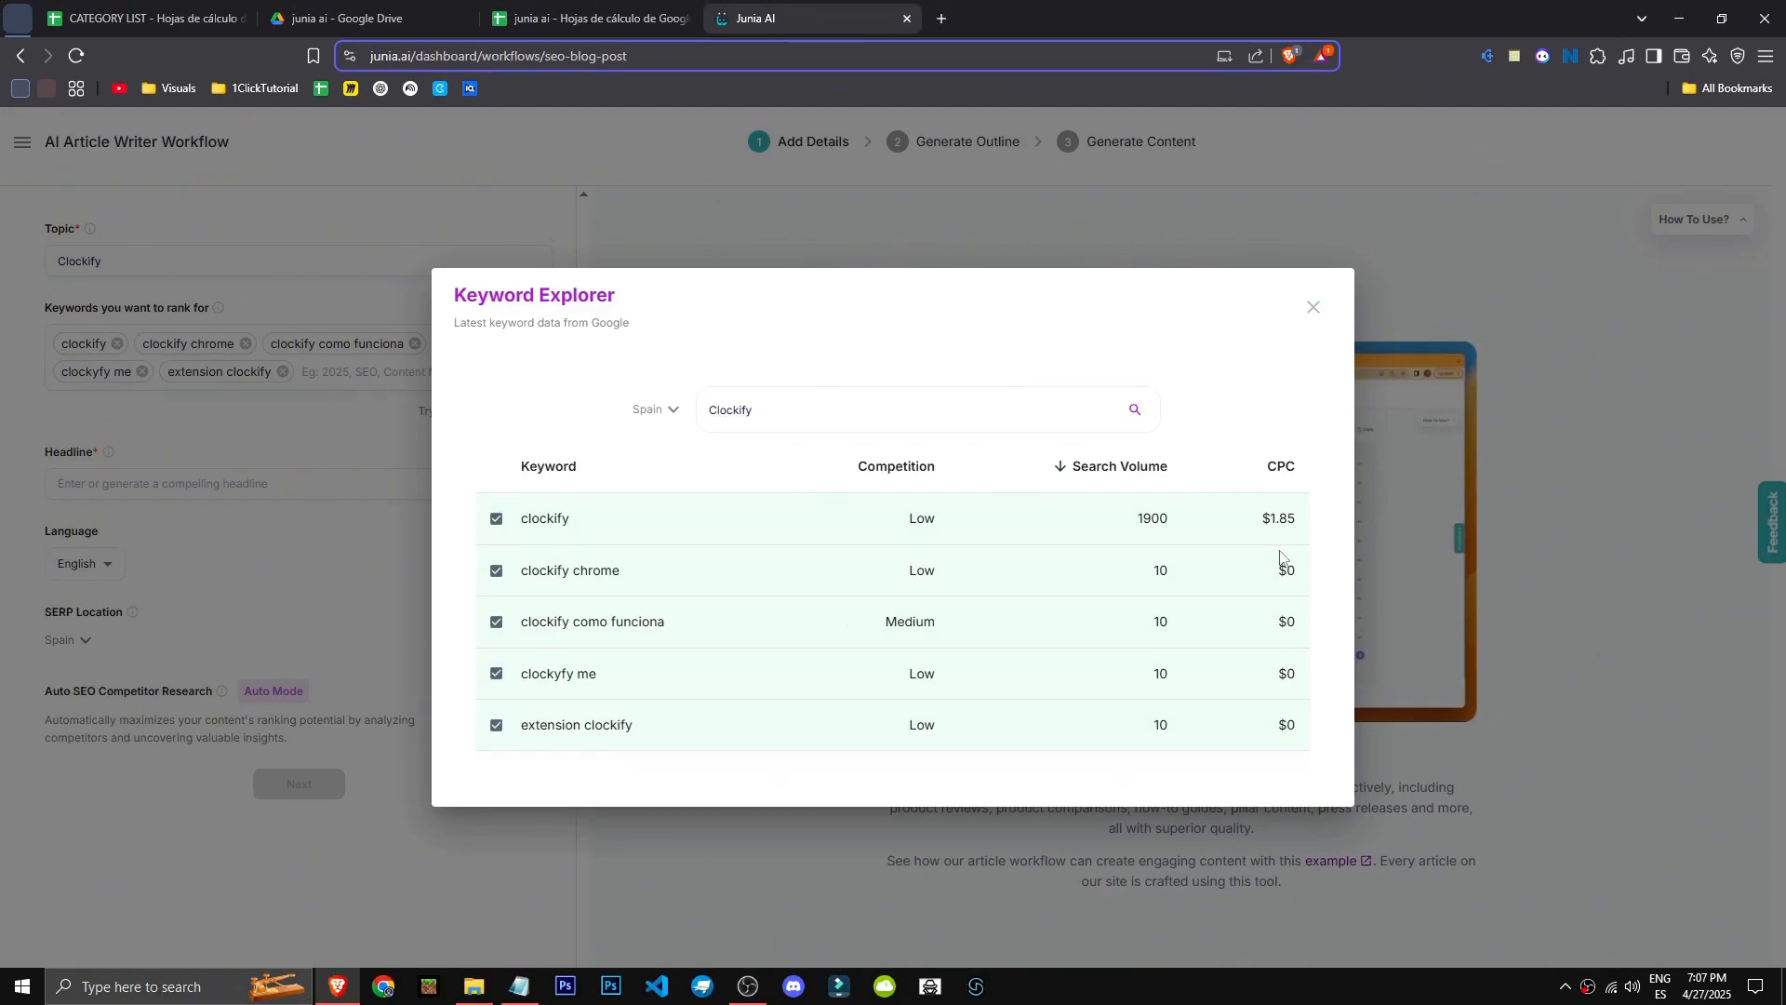
click(1404, 639)
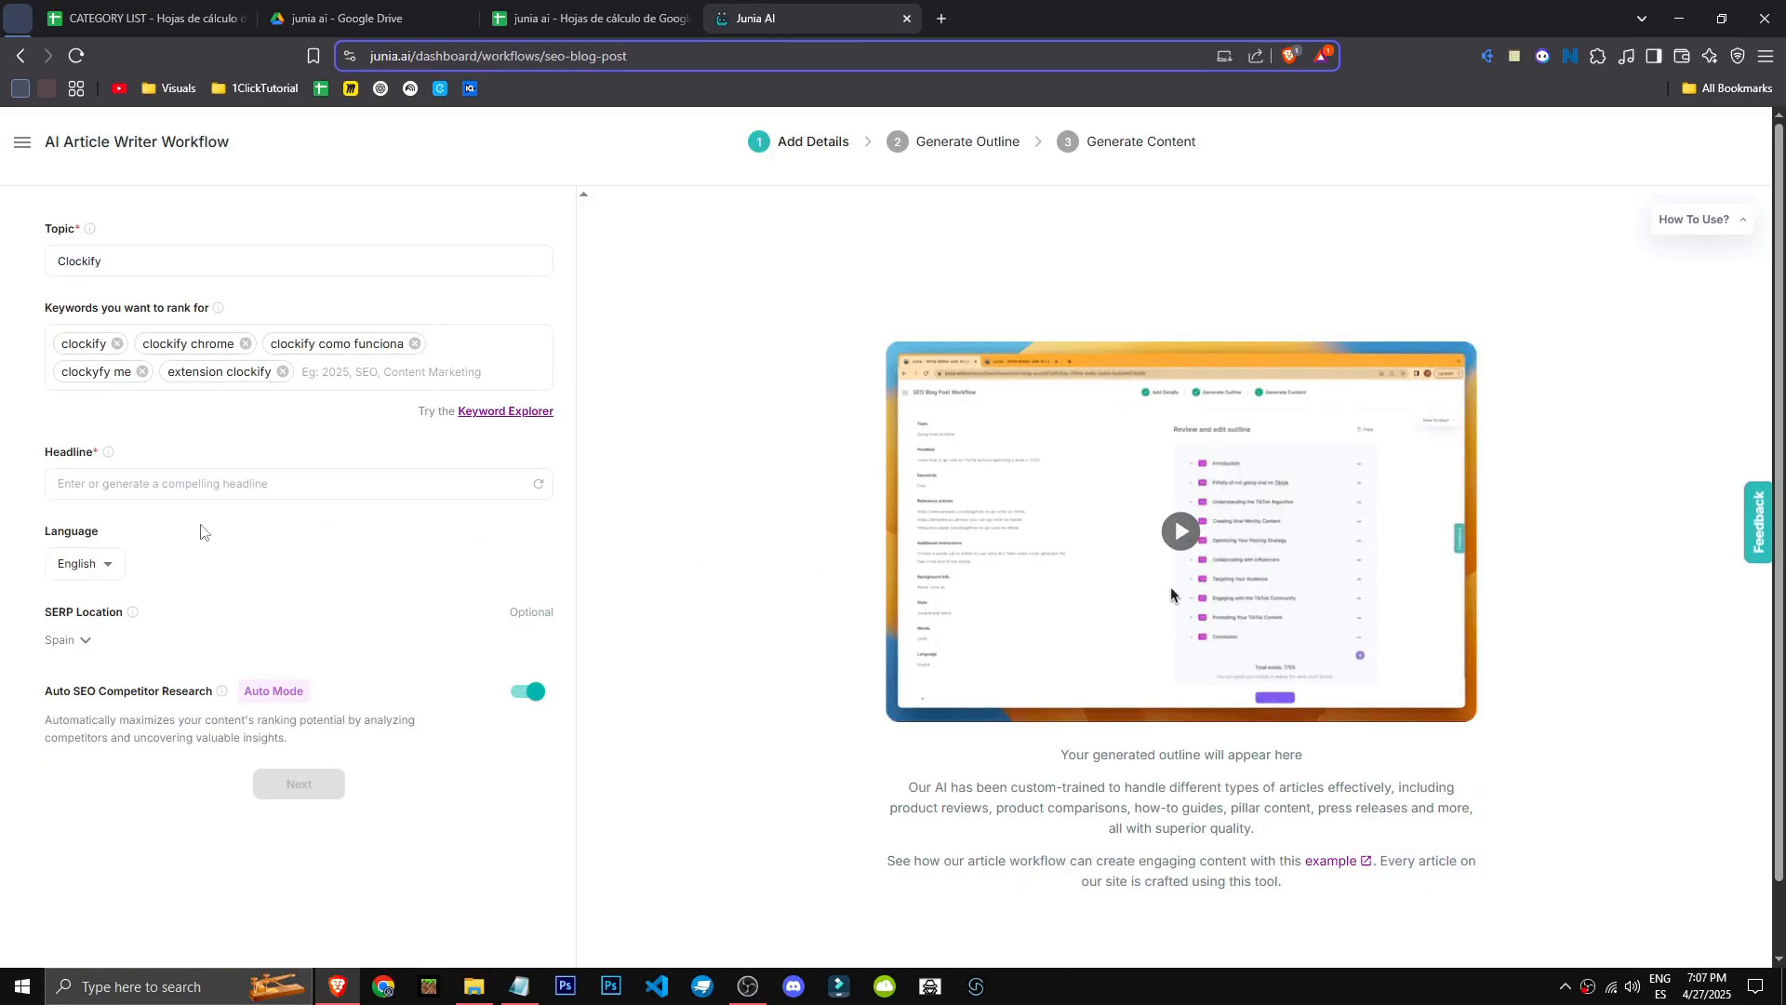
Use AI-generated headline "Clockify: The Ultimate Time Tracking Tool for 2025" and generate the outline with a 1200-word count and Standard content quality.
click(177, 482)
click(540, 485)
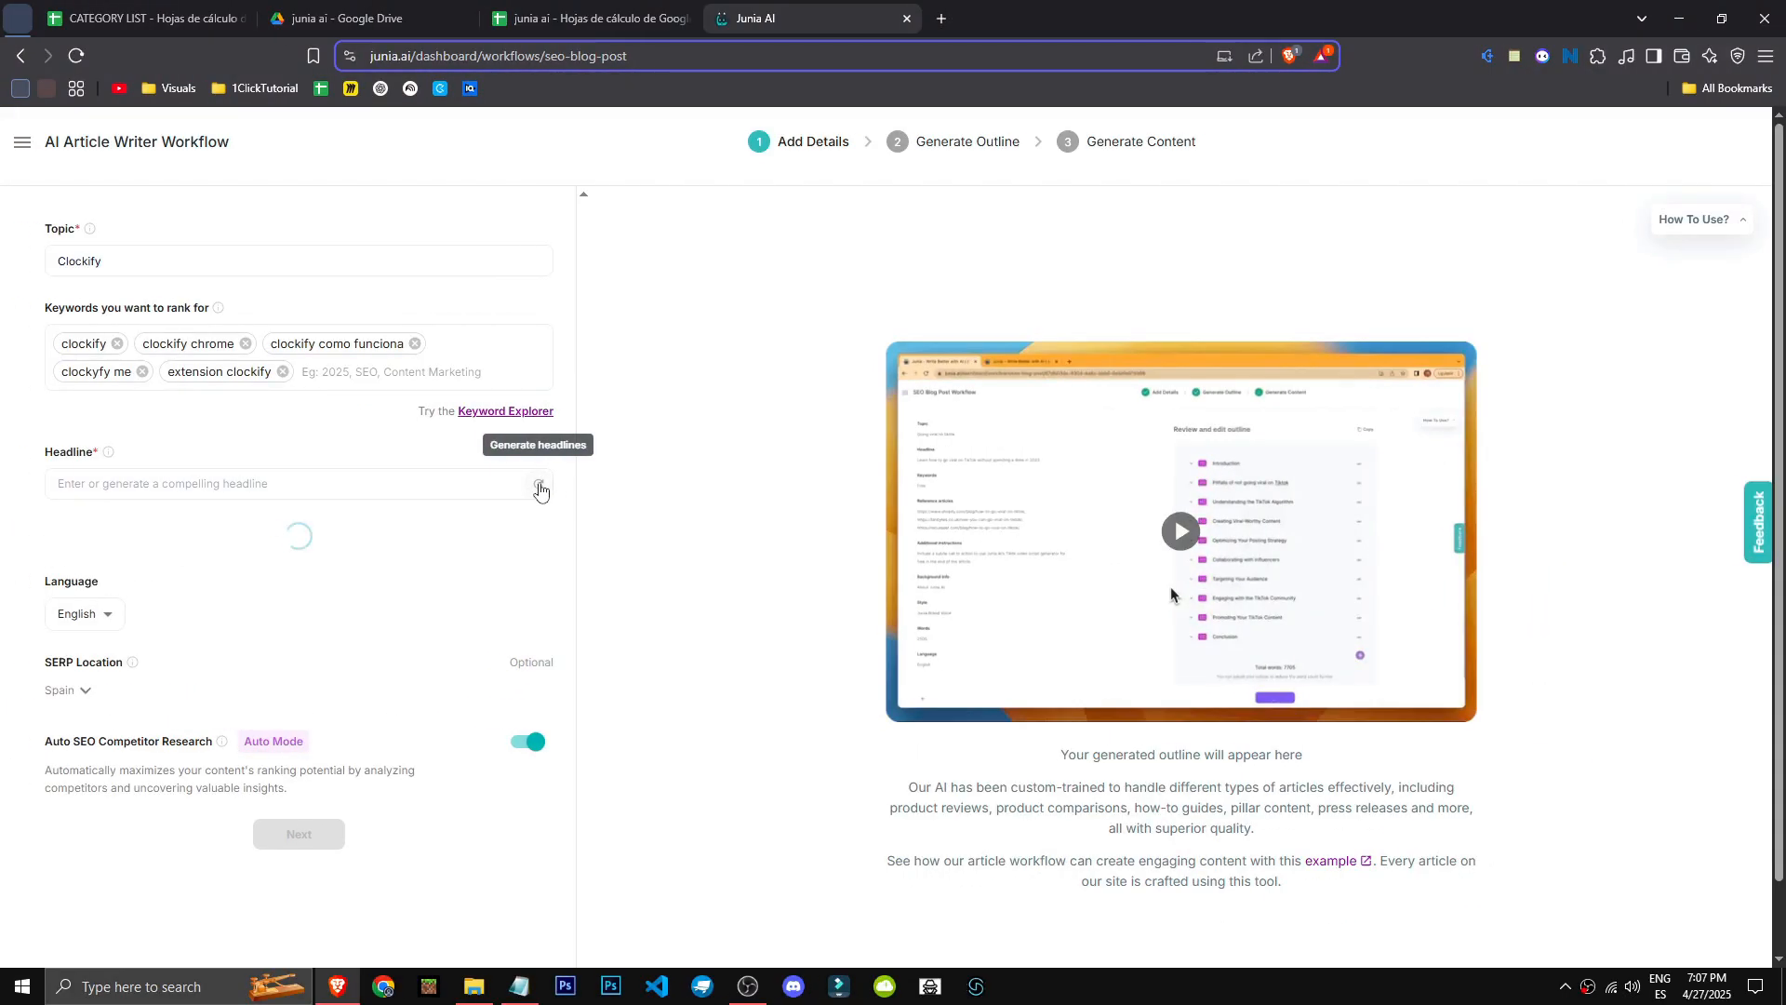
scroll(312, 605, down, 10)
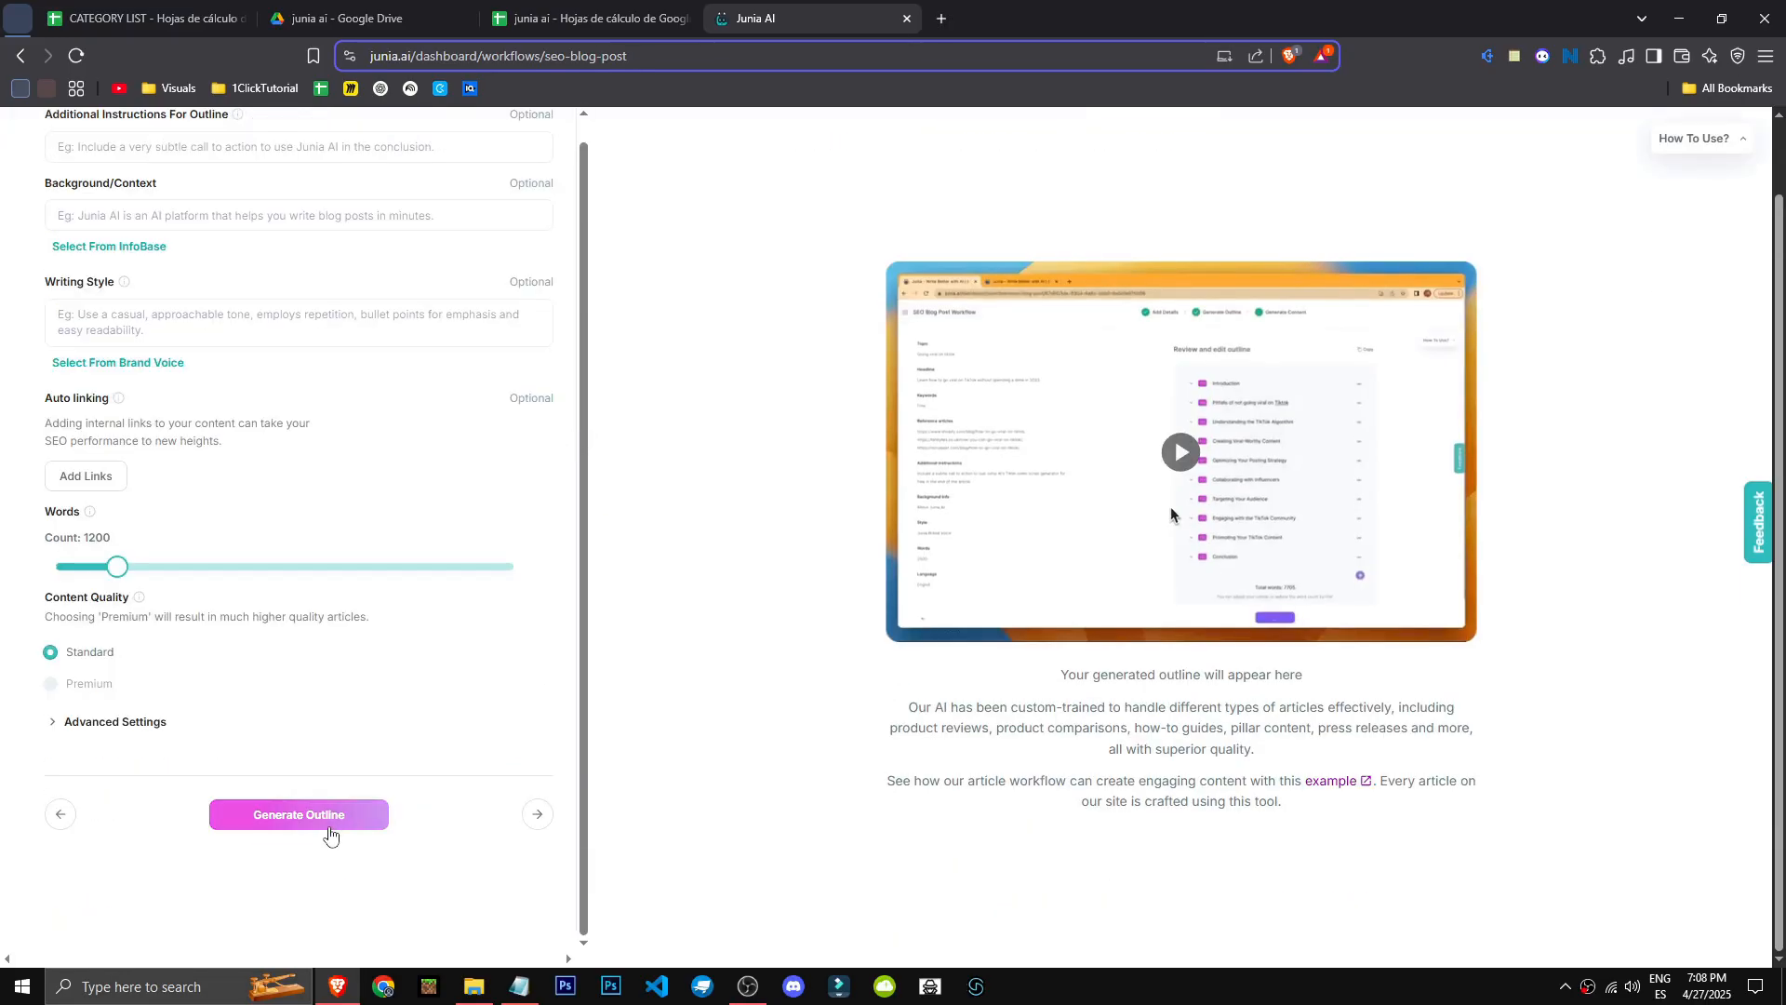
click(331, 830)
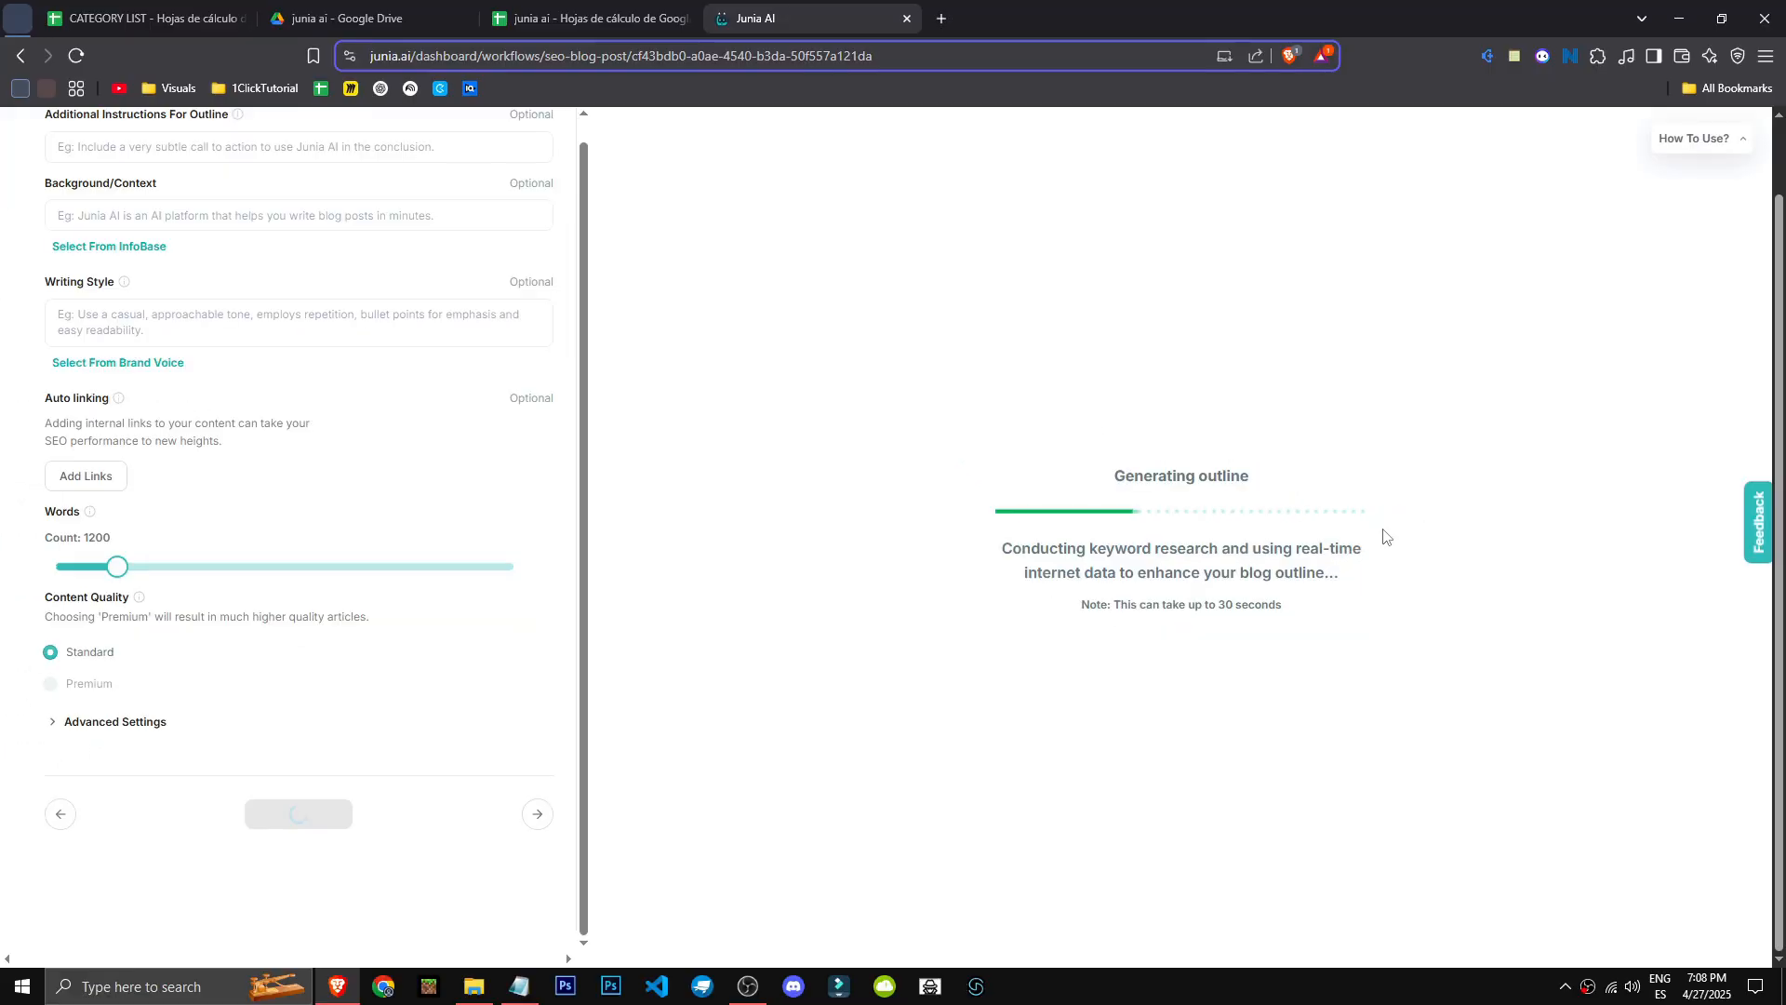
scroll(283, 756, up, 3)
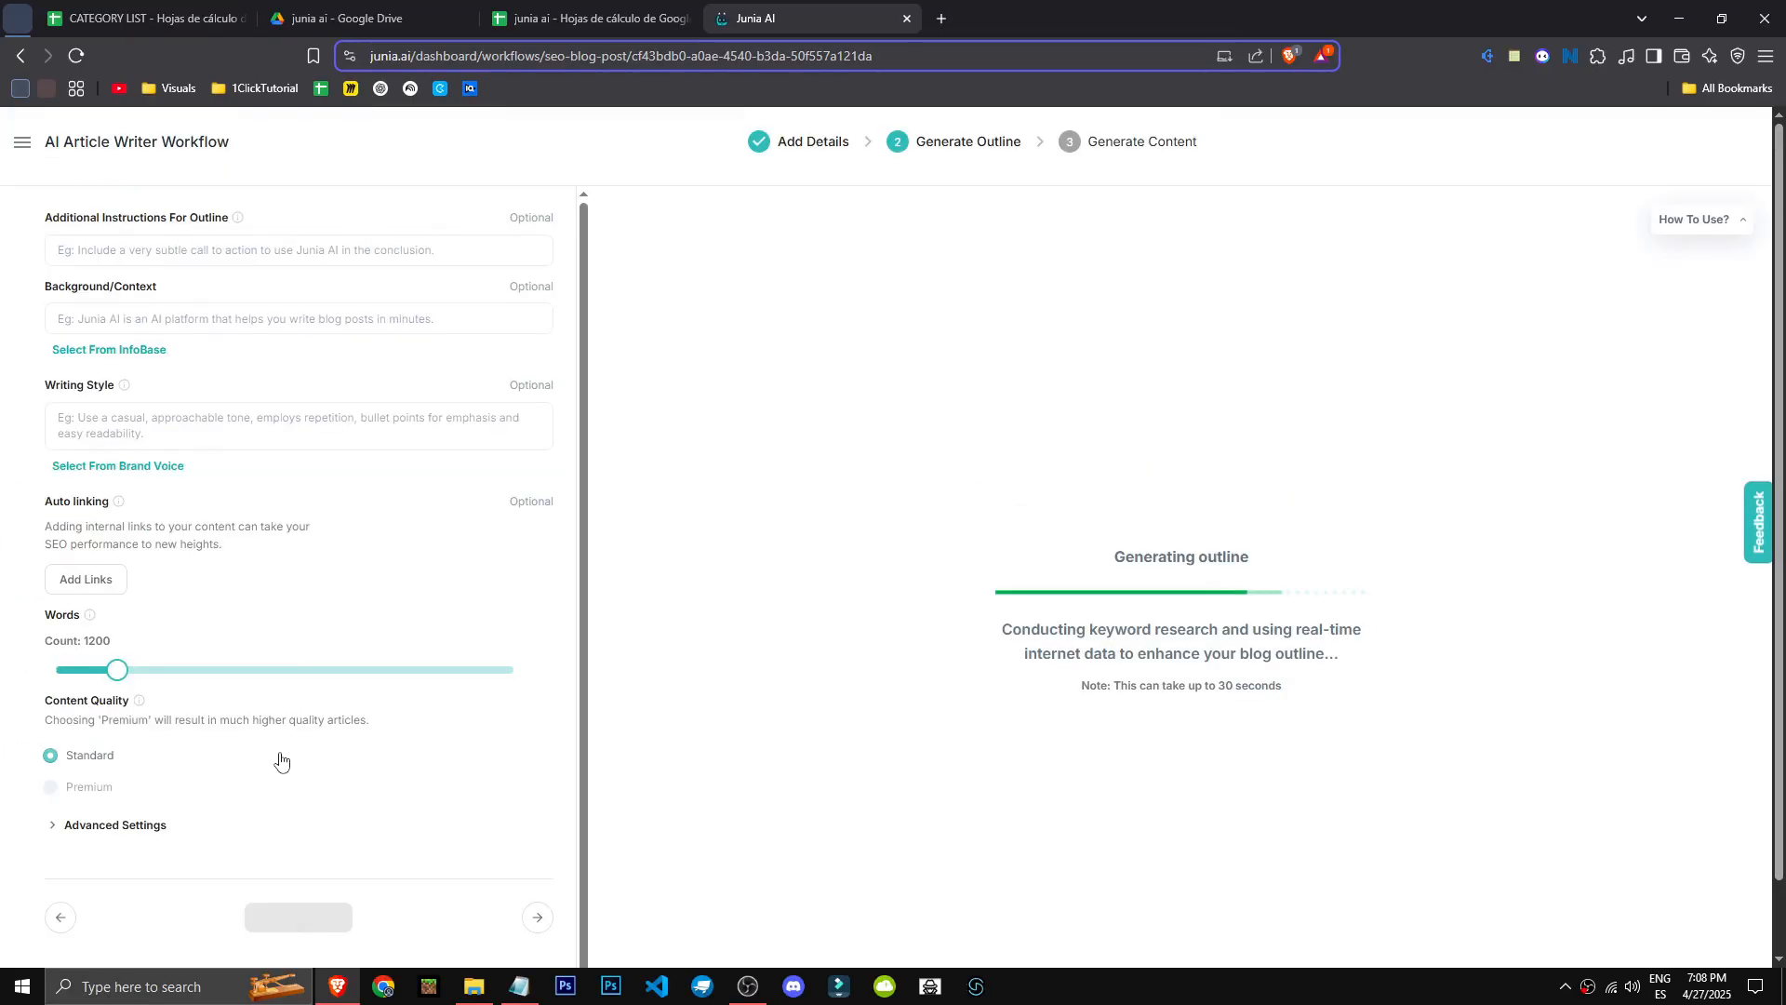
Review the outline's headings from Introduction to Conclusion, generate the article from it and open the result in the editor.
scroll(293, 732, down, 1)
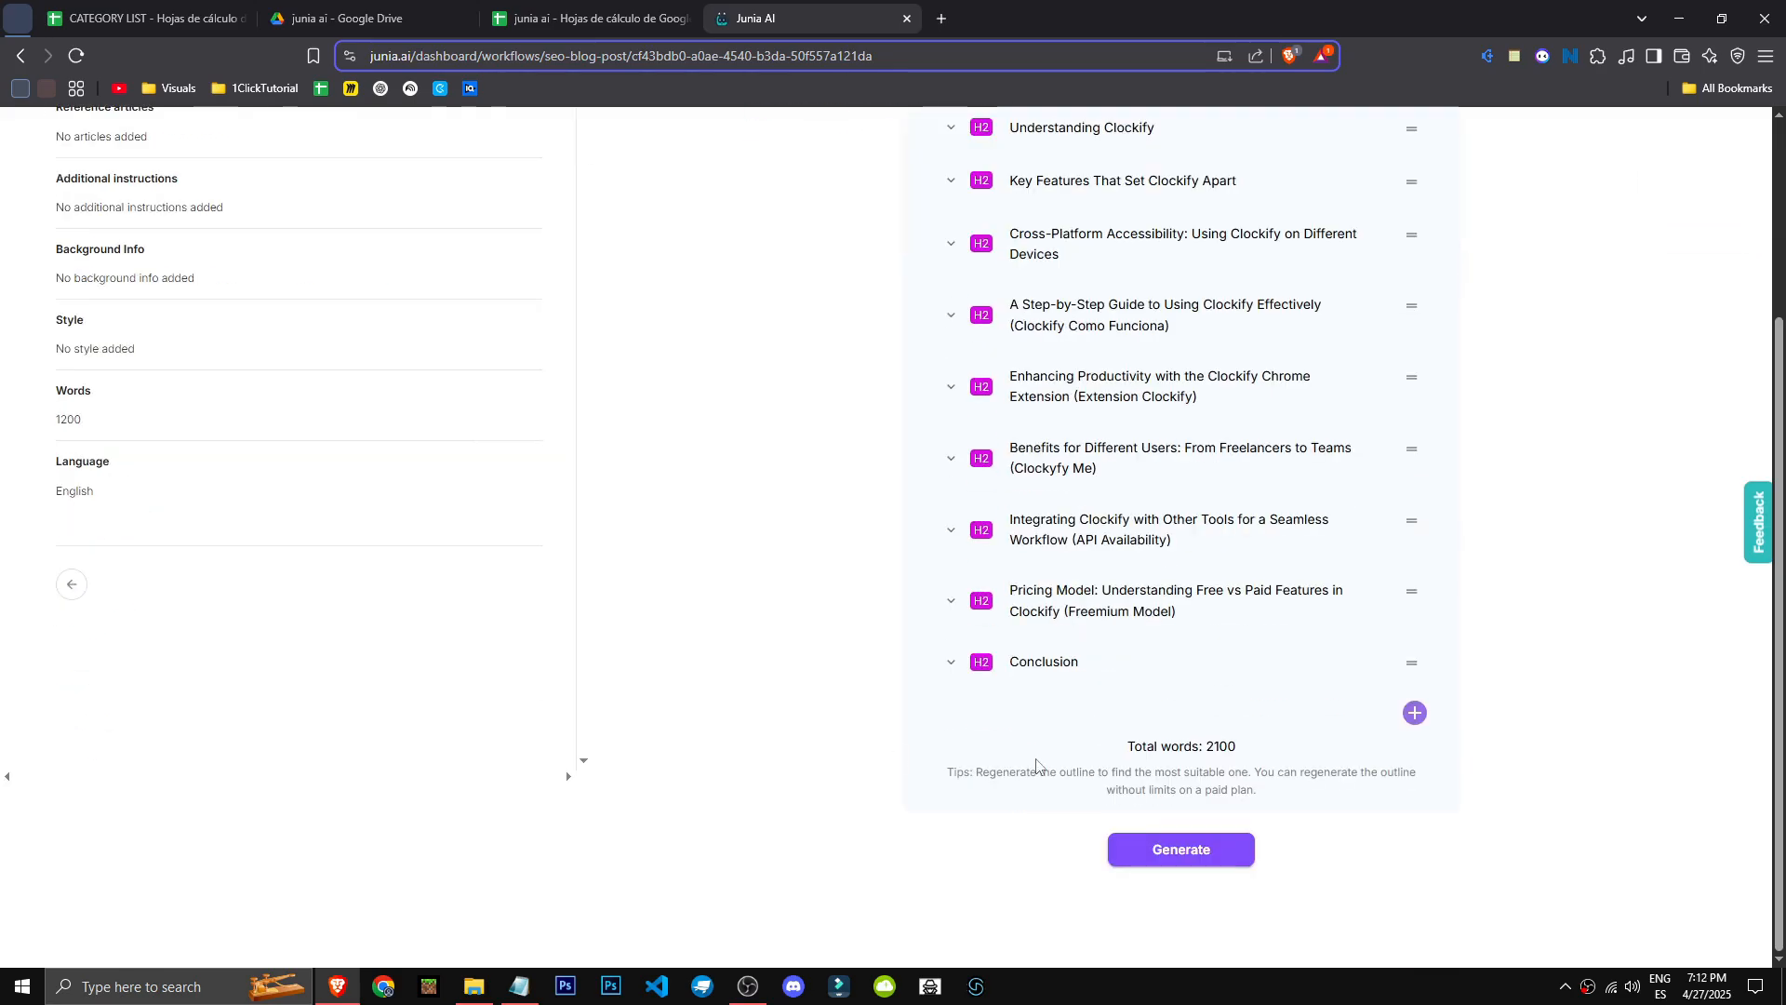
scroll(1247, 773, up, 3)
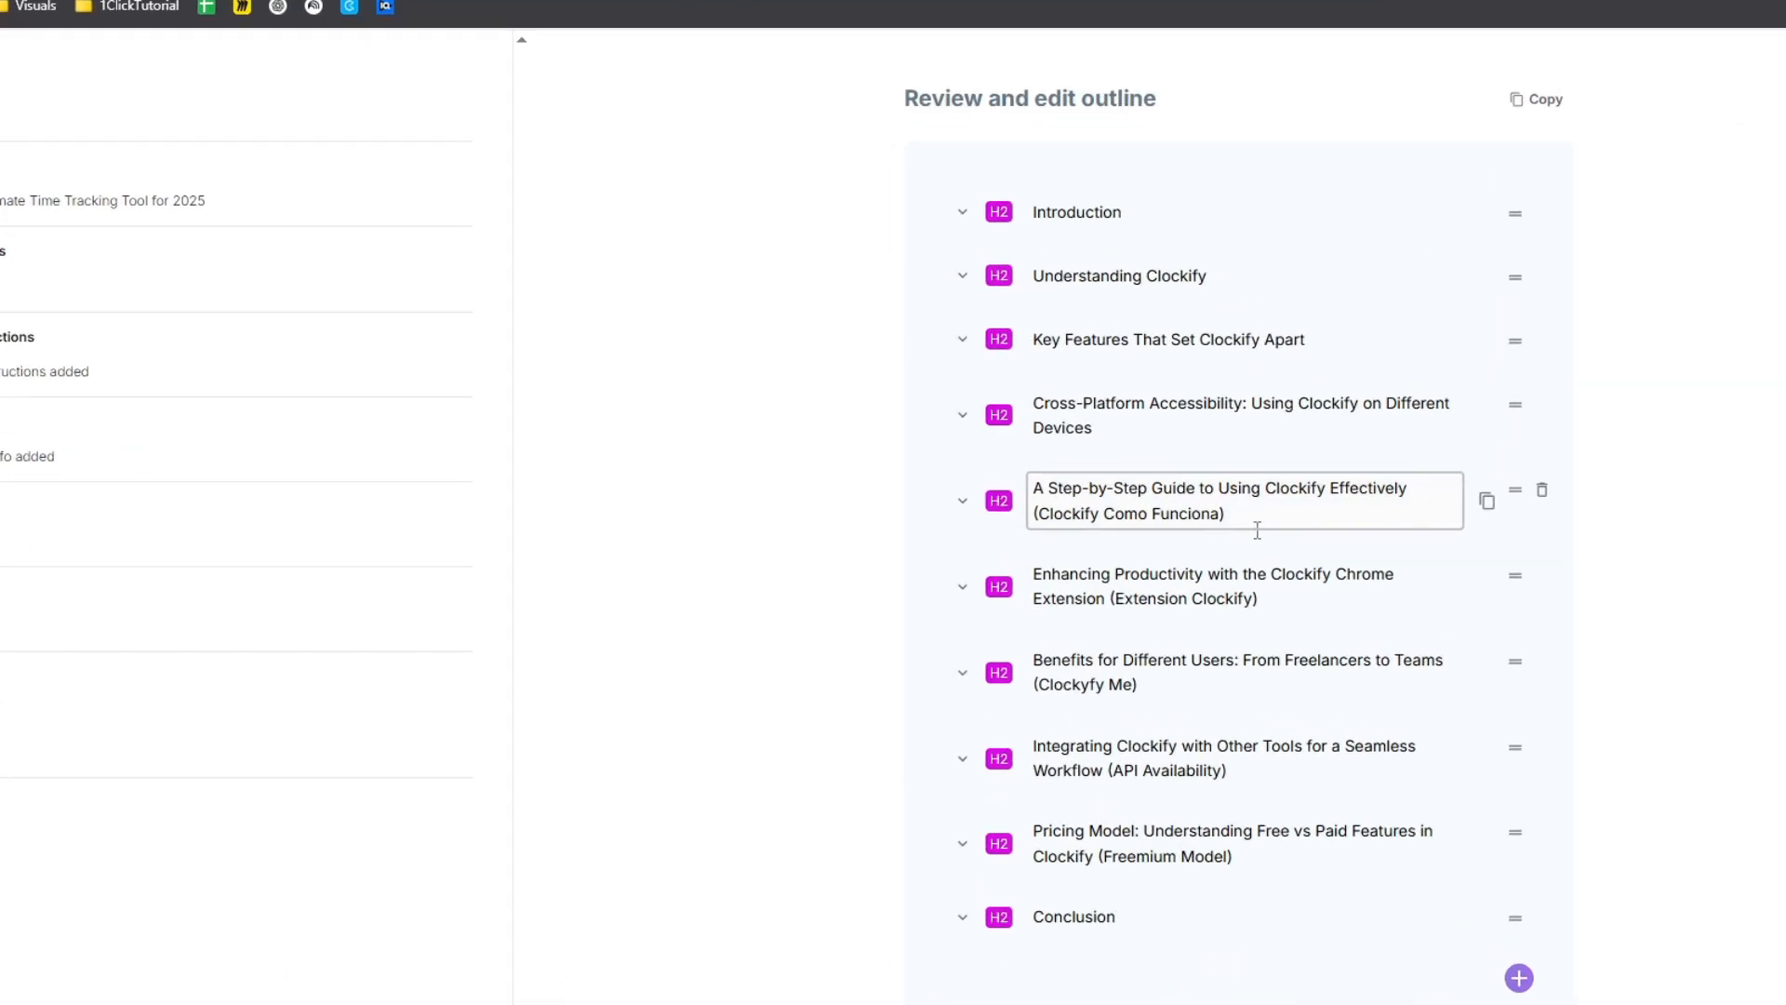
scroll(1242, 748, down, 2)
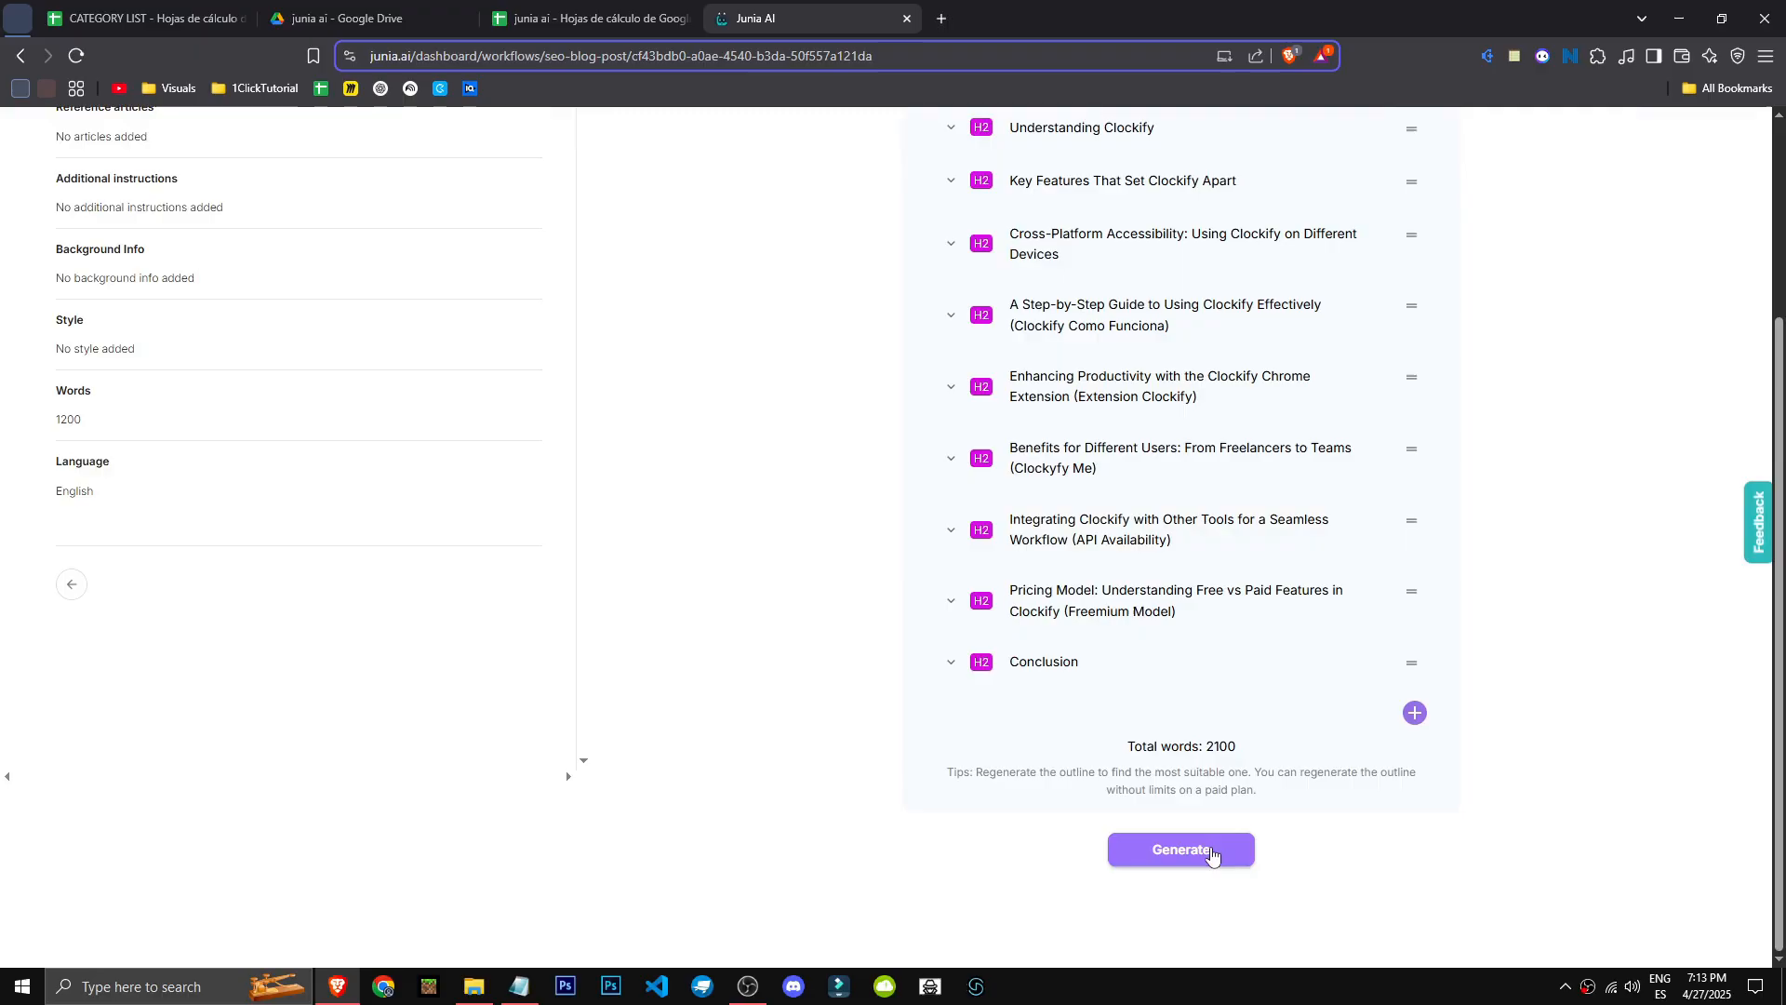
click(1211, 855)
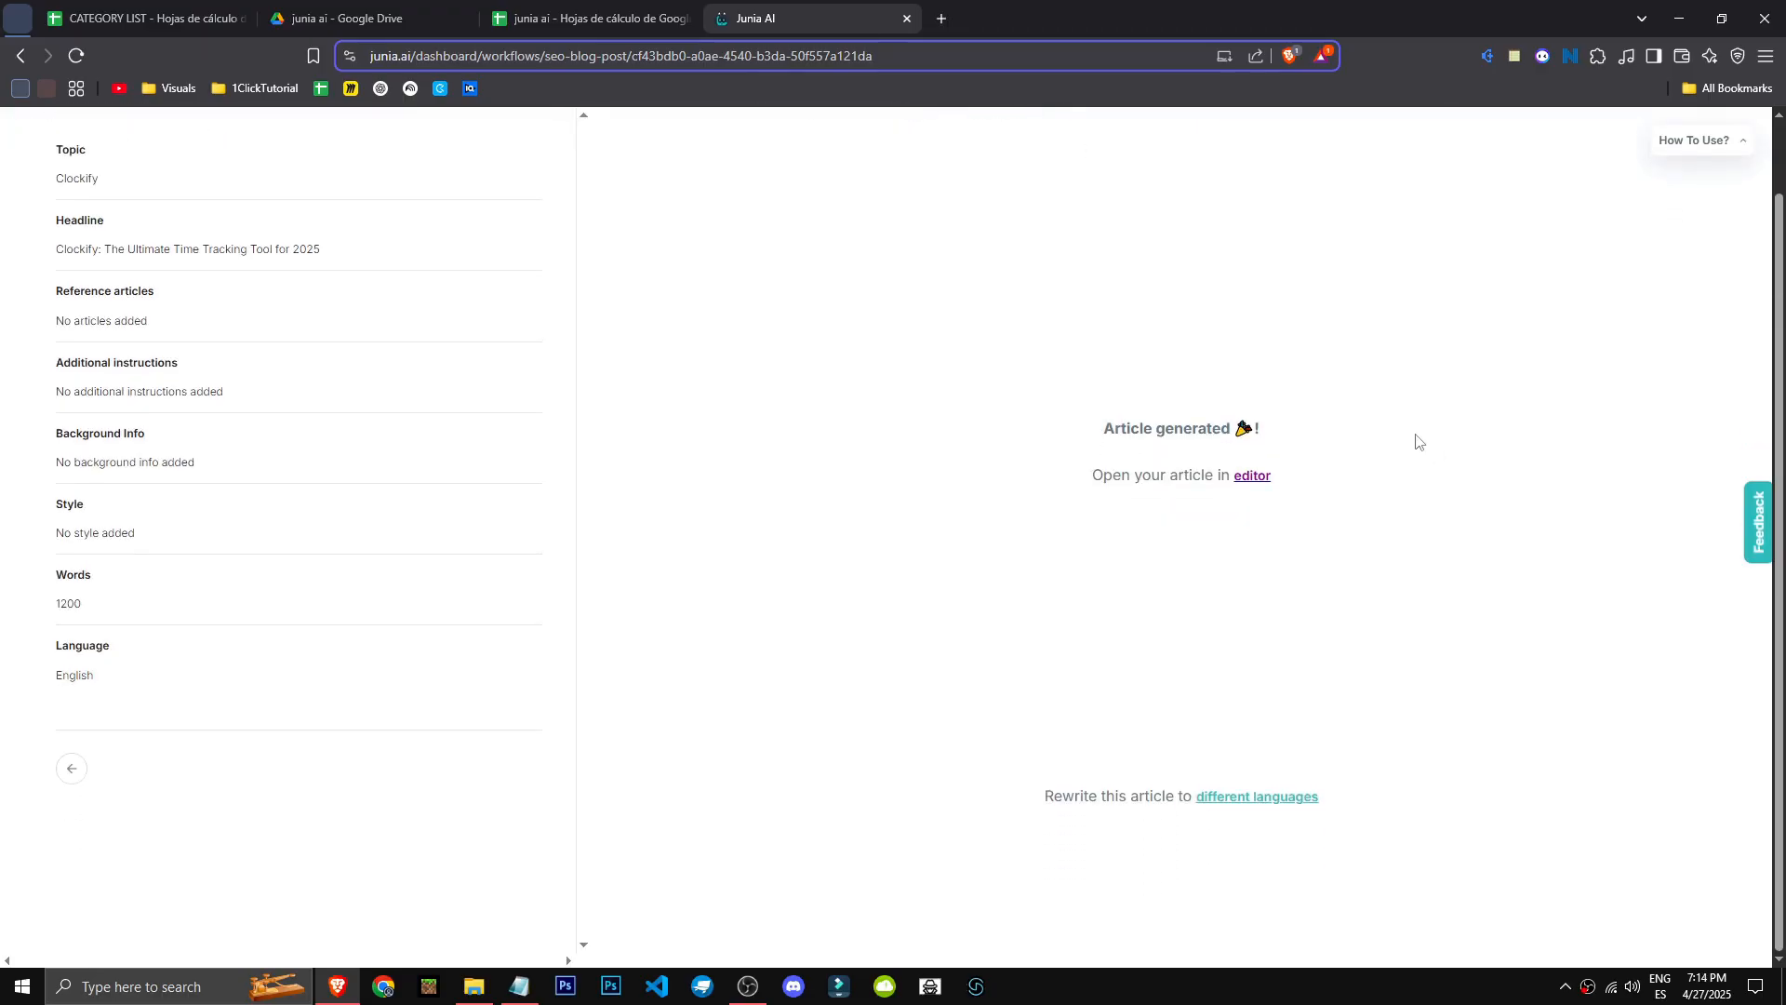
click(1262, 477)
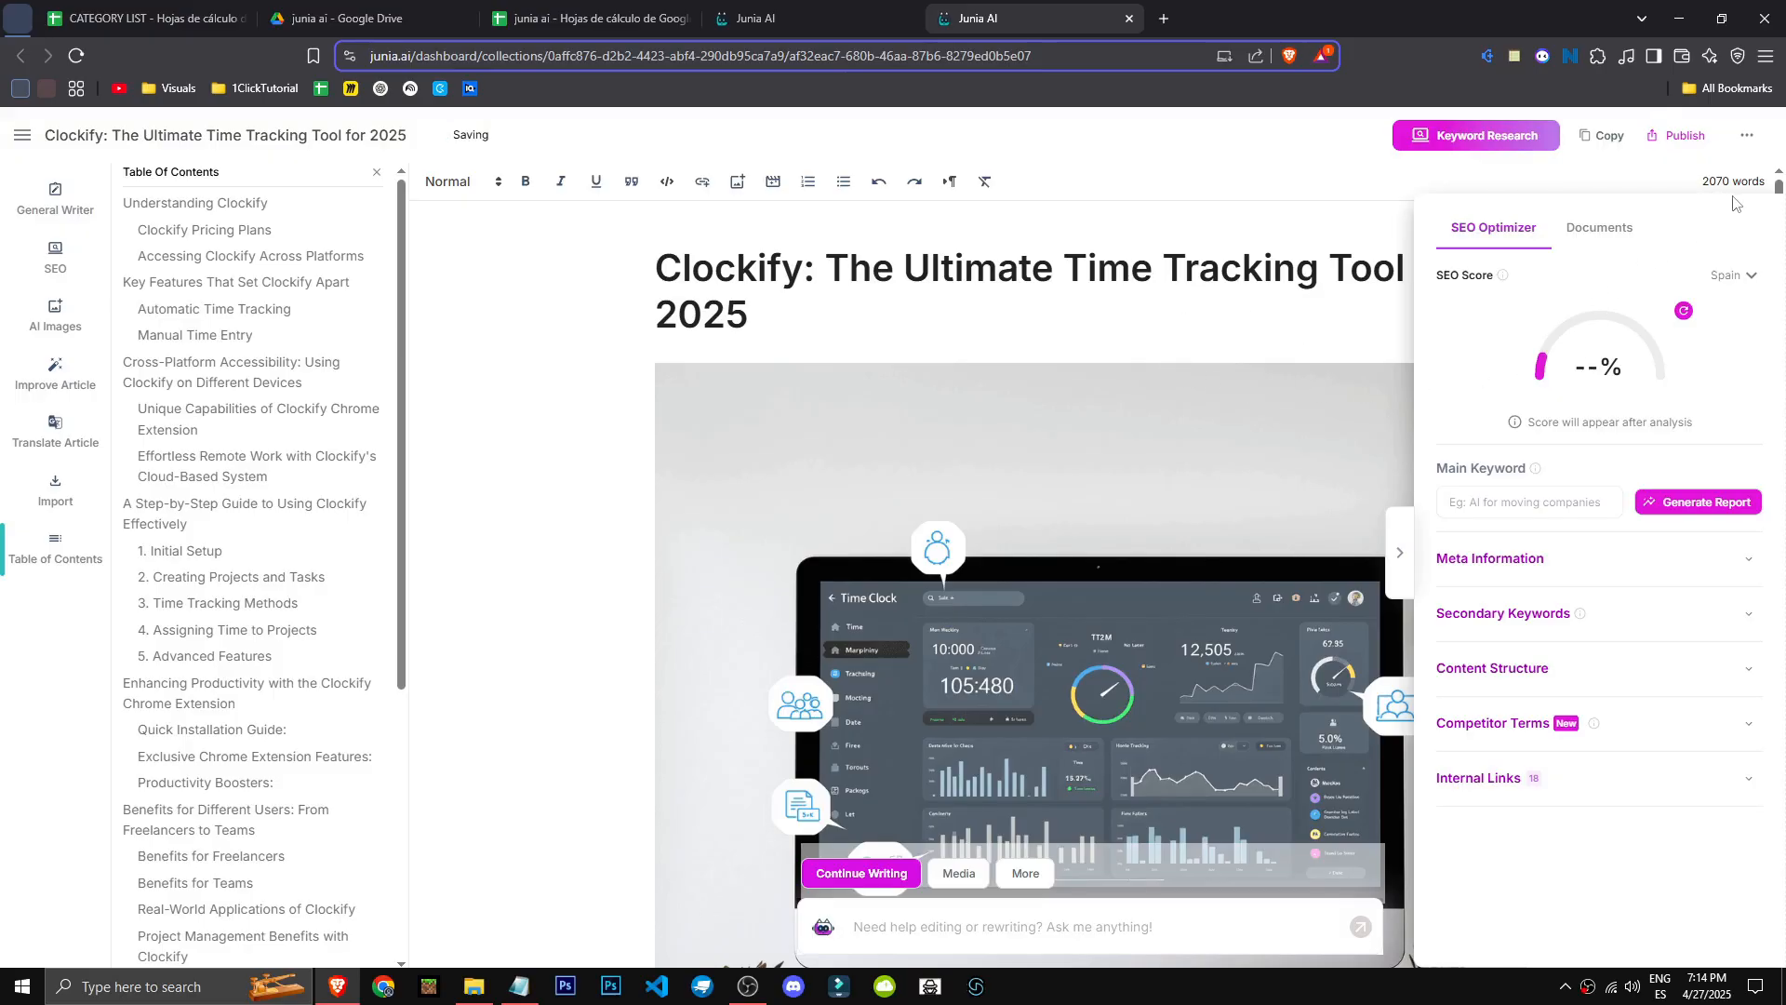
Collapse the SEO Optimizer panel and inspect the generated header image, its caption and the article's introduction.
click(1400, 553)
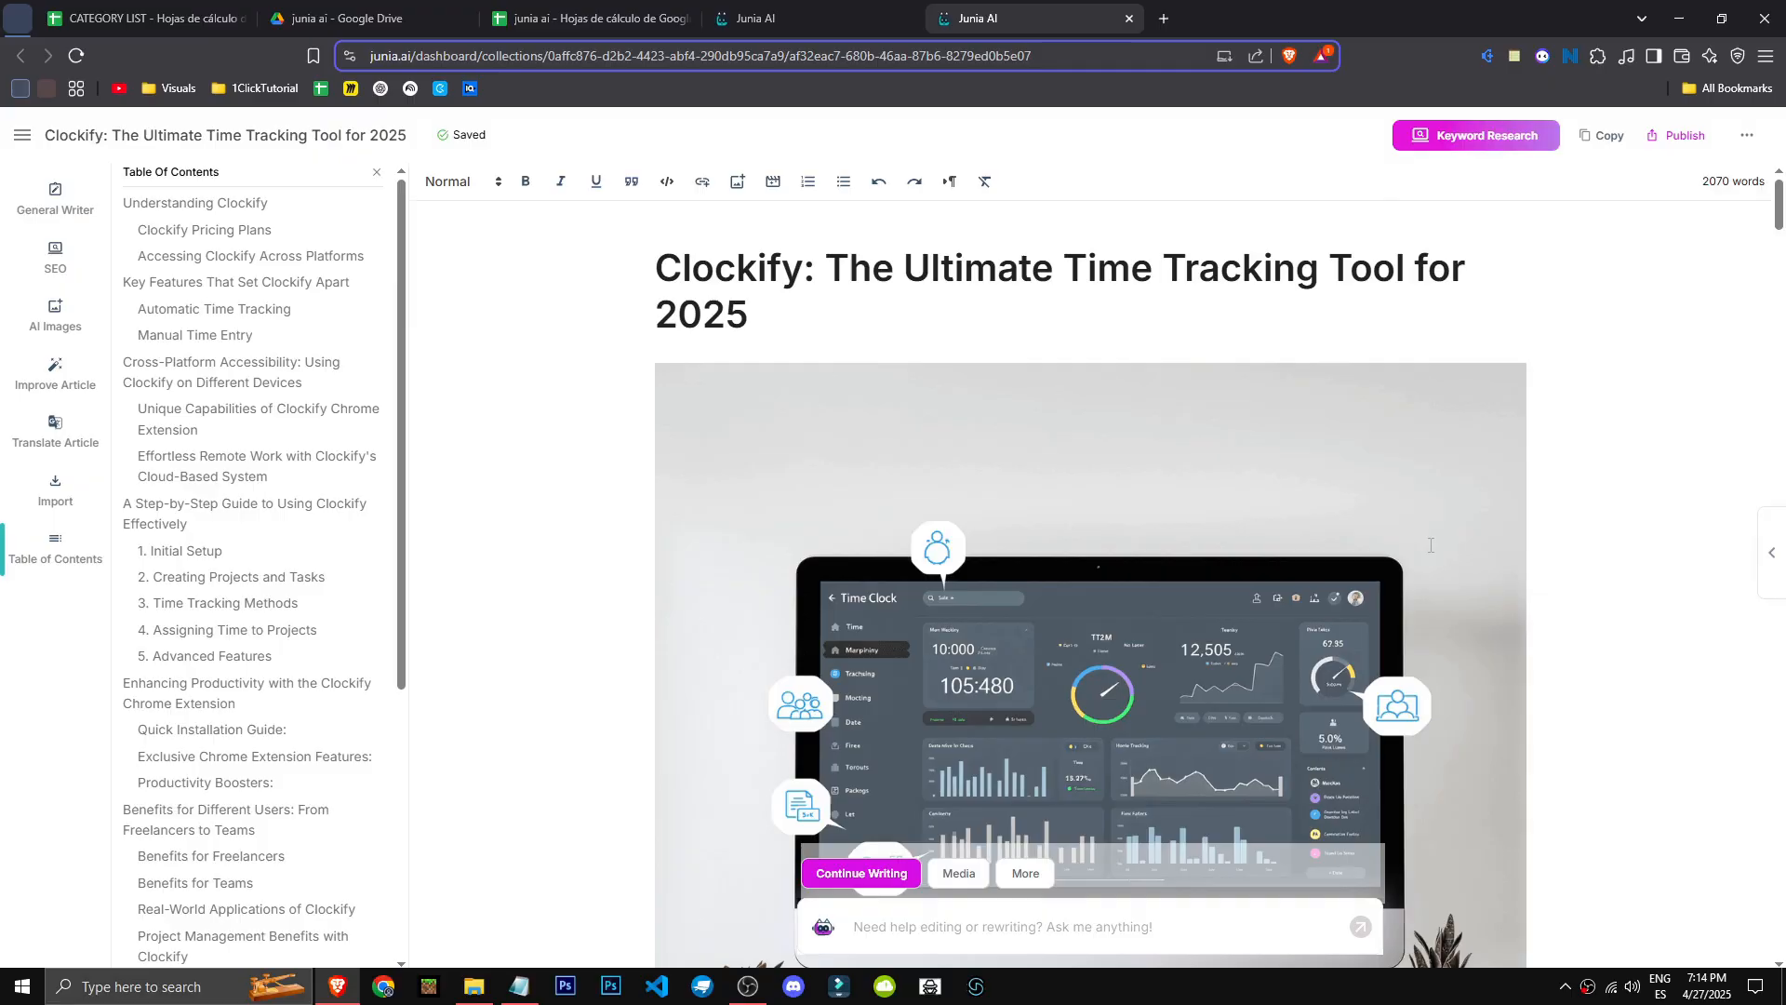
scroll(1358, 495, down, 3)
click(1358, 495)
scroll(1370, 498, down, 4)
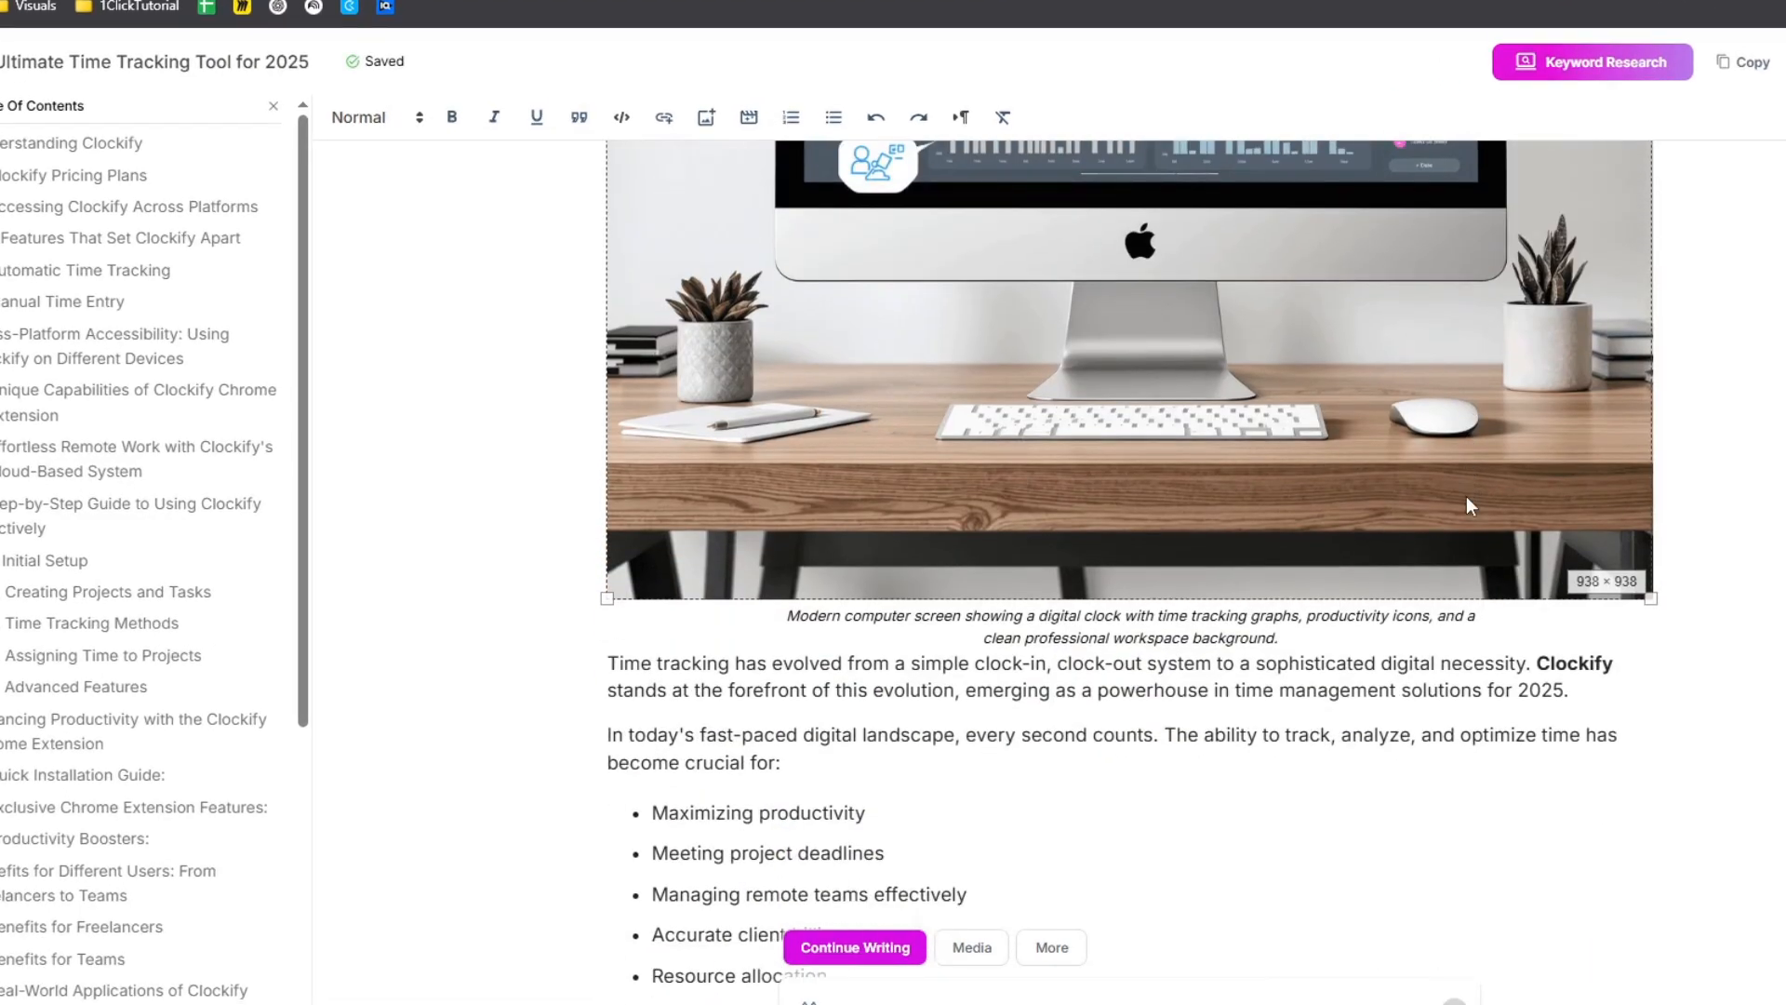
scroll(1466, 505, up, 5)
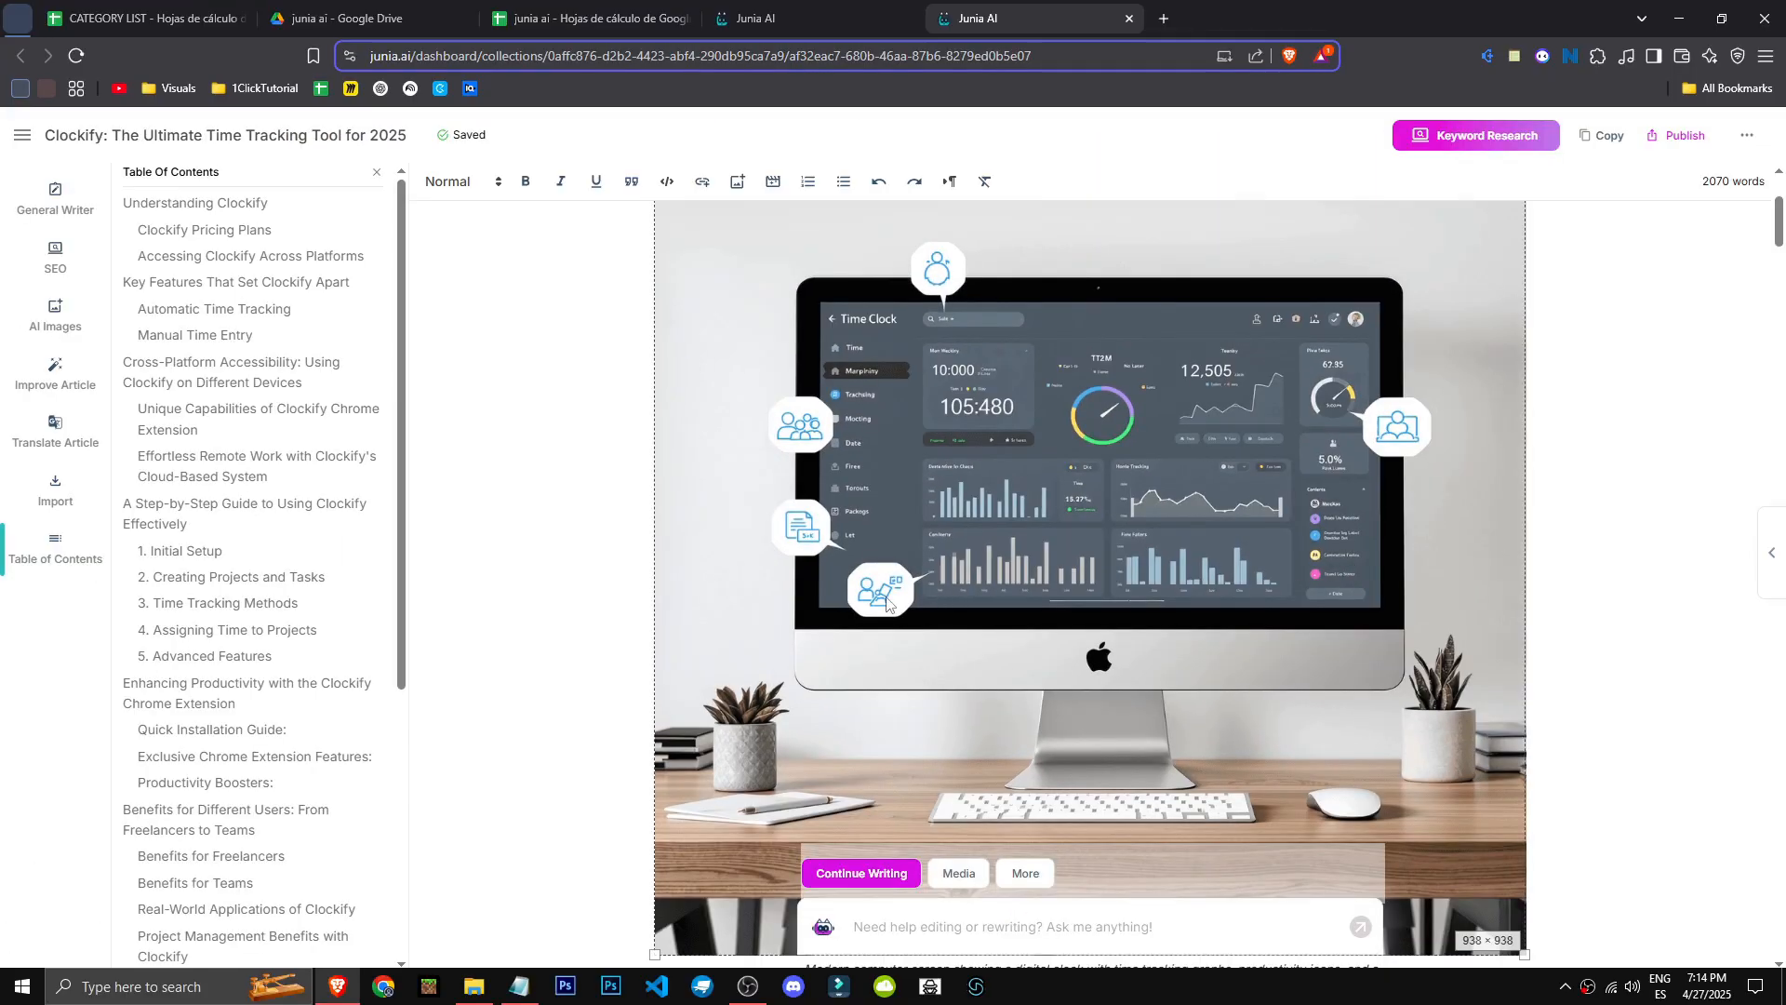
scroll(1597, 594, up, 3)
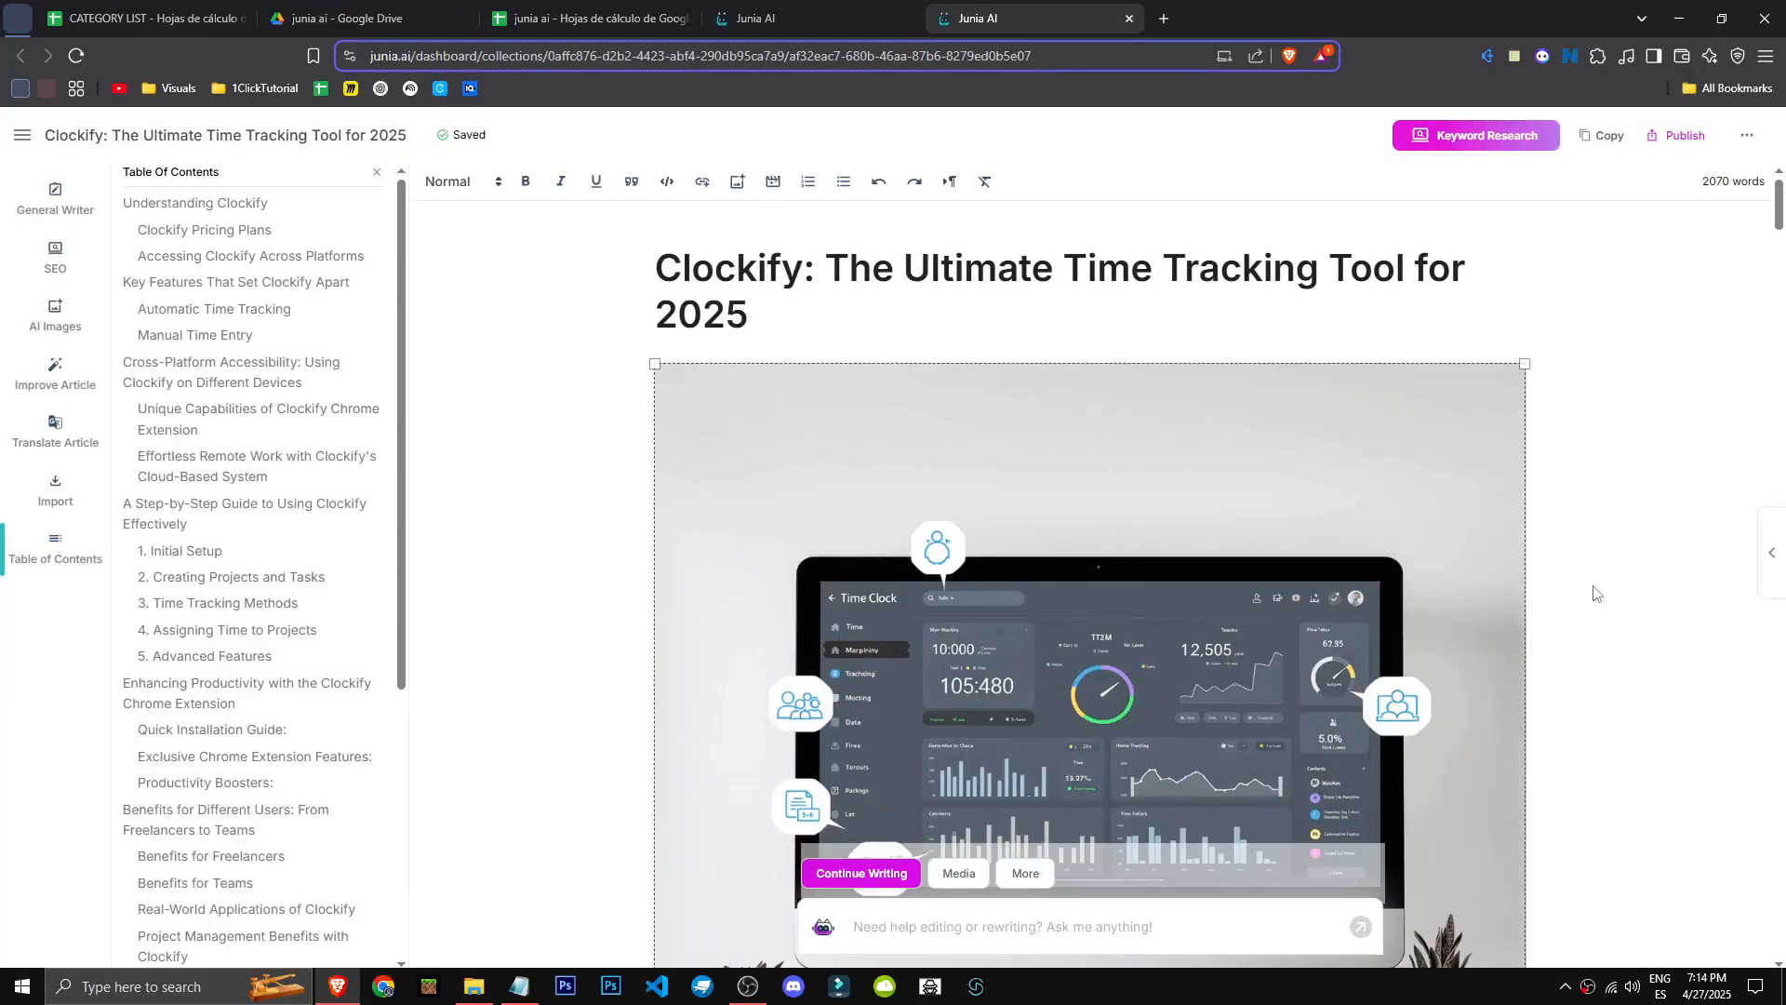
Skim the article's pricing plans, cross-platform and remote work sections, and the numbered step-by-step guide through "Time Tracking Methods".
scroll(1592, 594, down, 20)
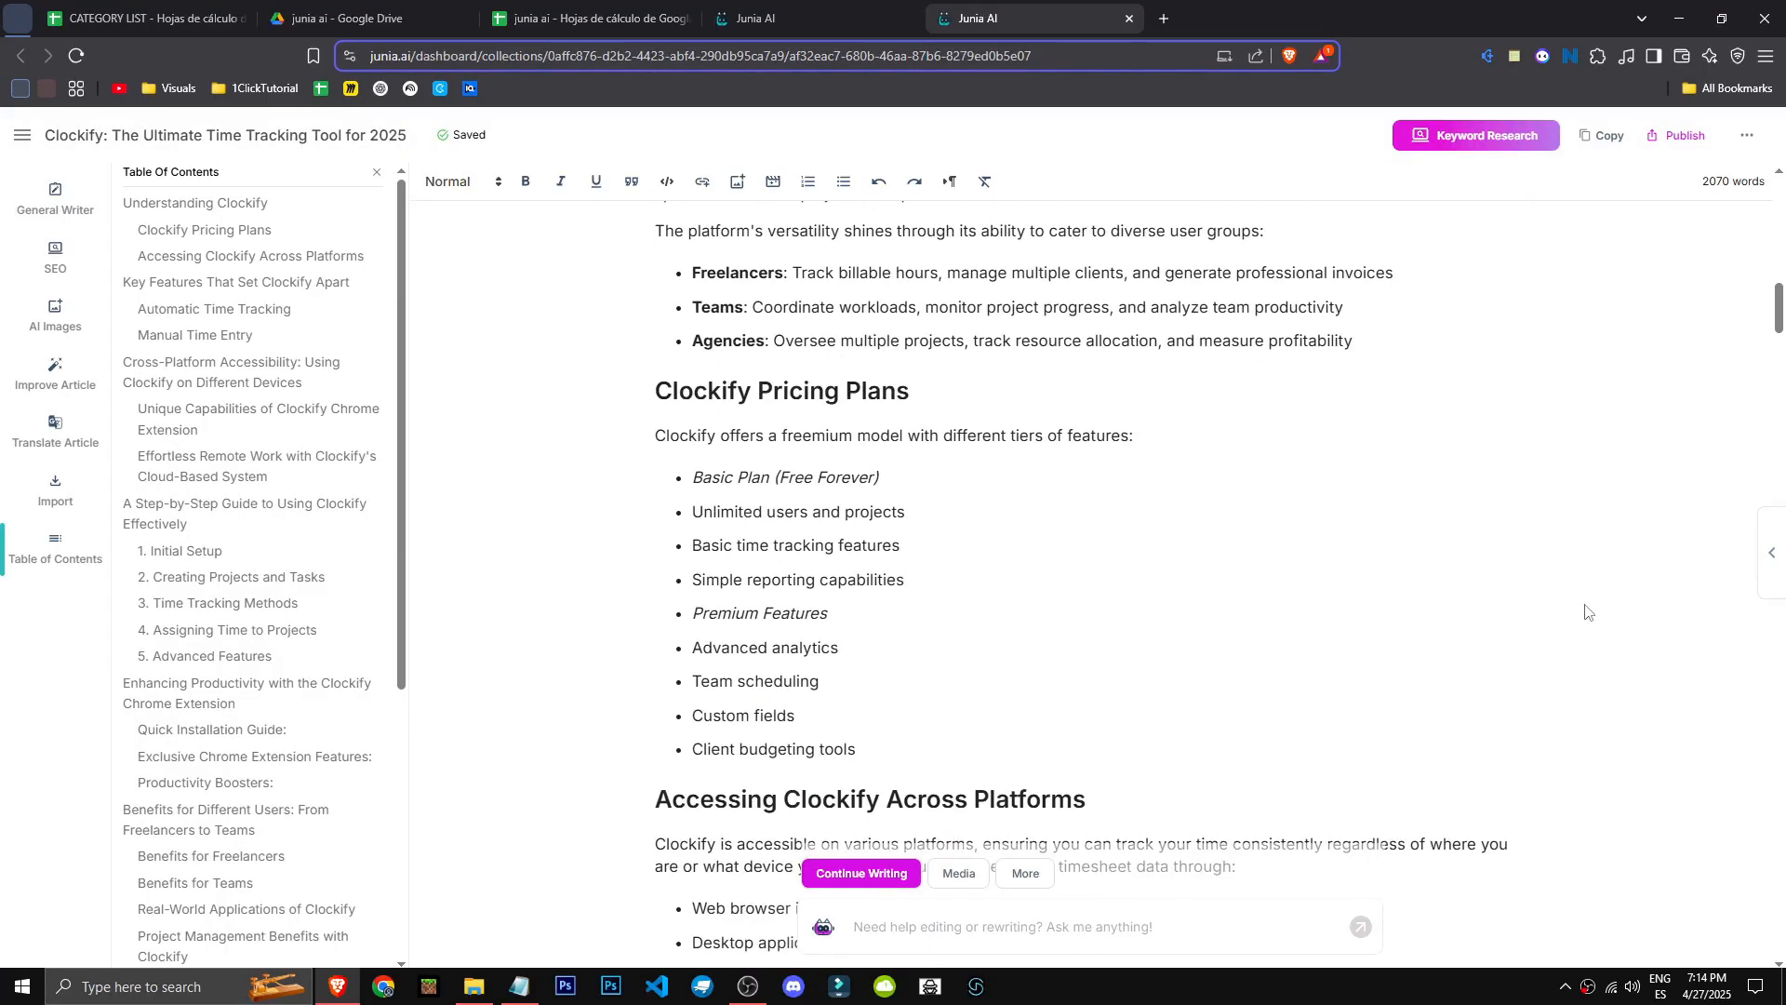
scroll(1587, 611, down, 20)
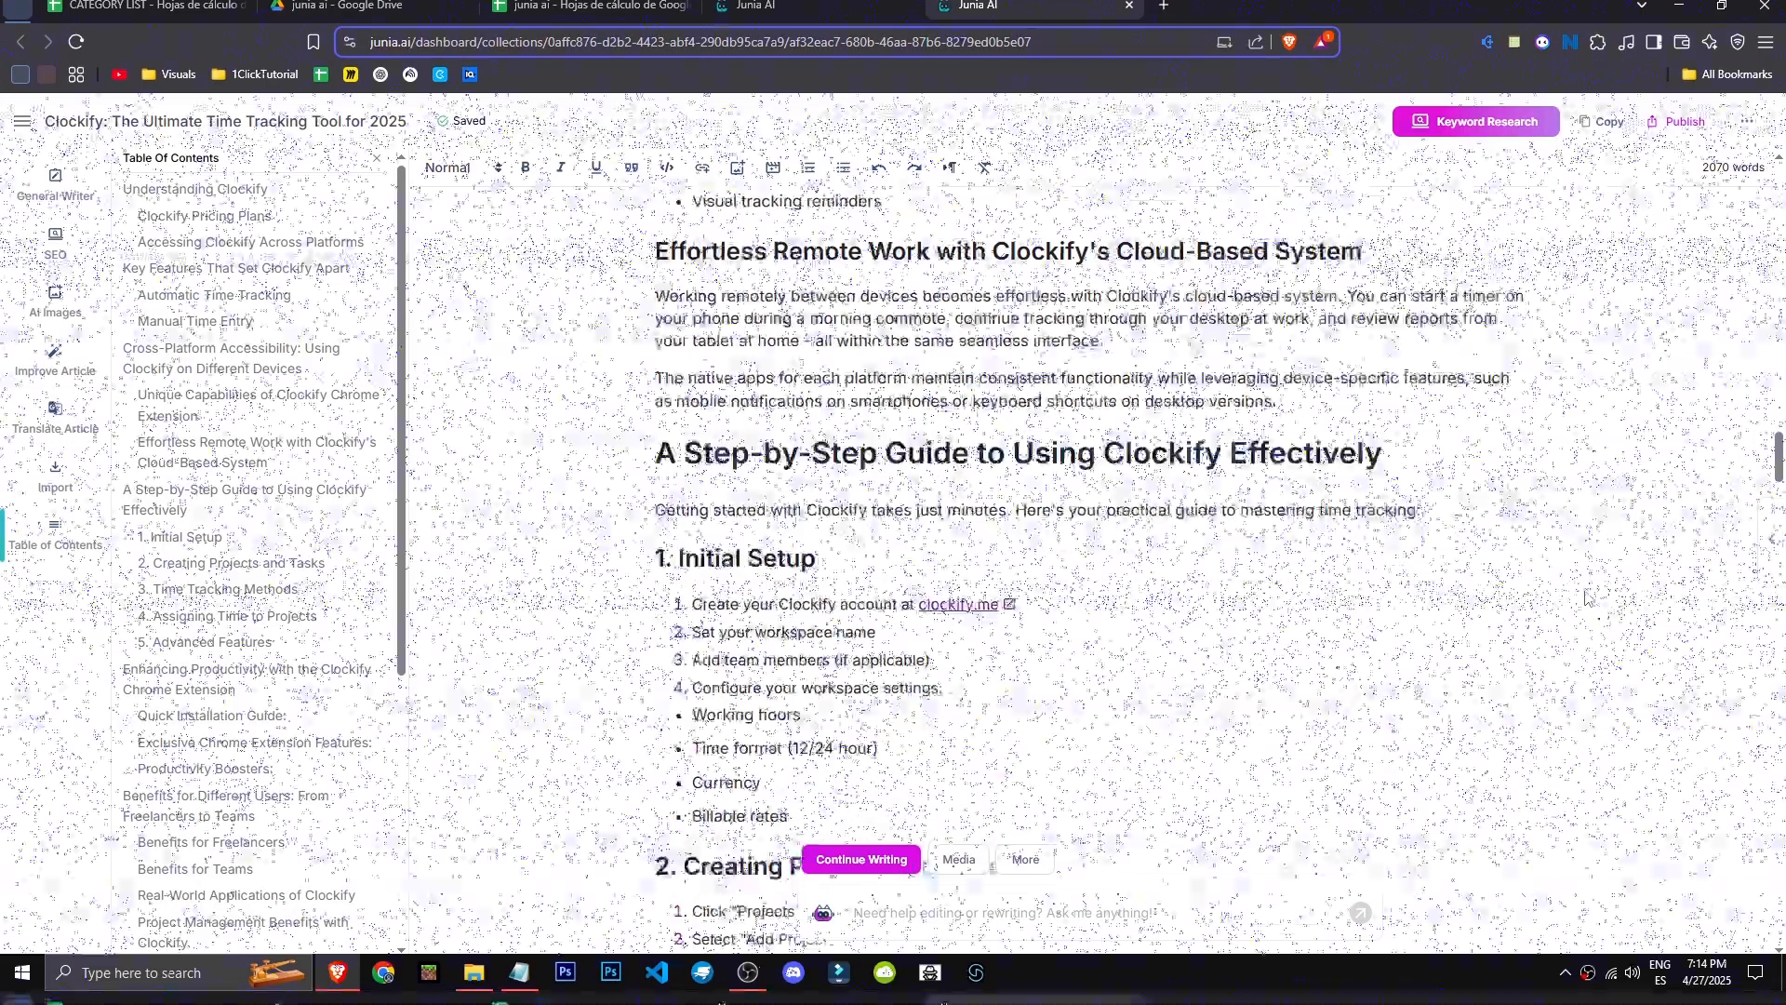
scroll(1584, 608, down, 3)
scroll(1098, 646, up, 3)
scroll(1196, 646, down, 11)
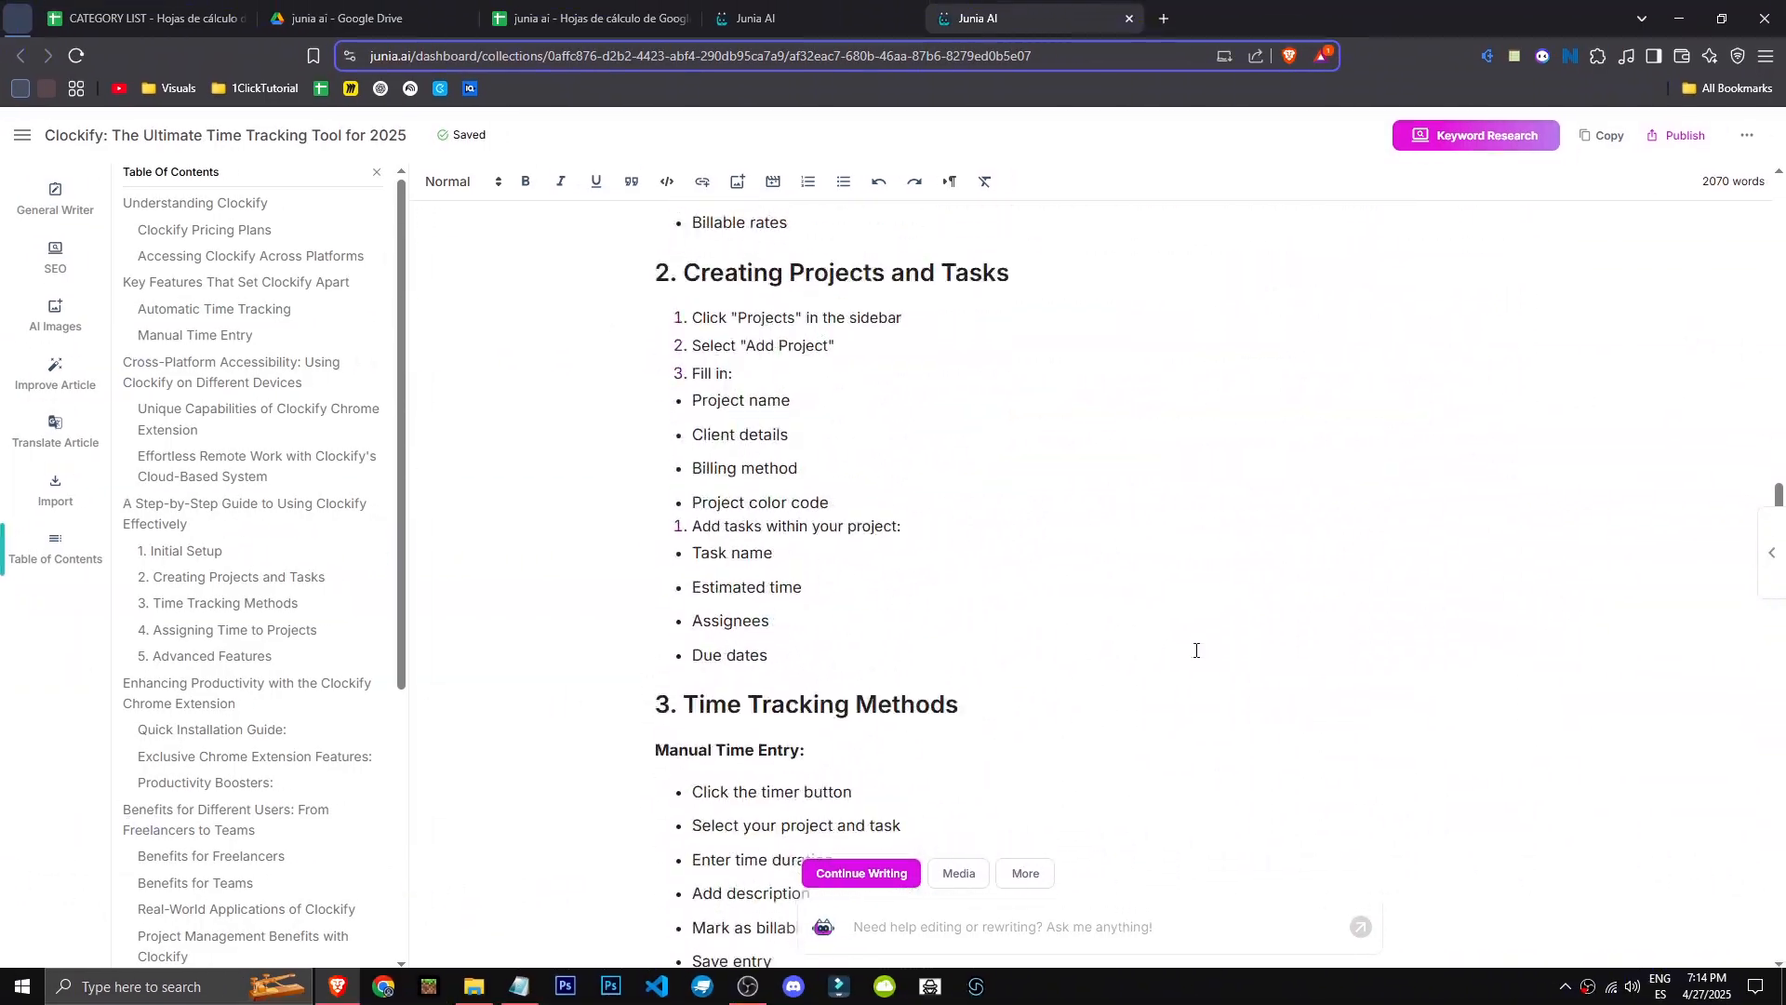